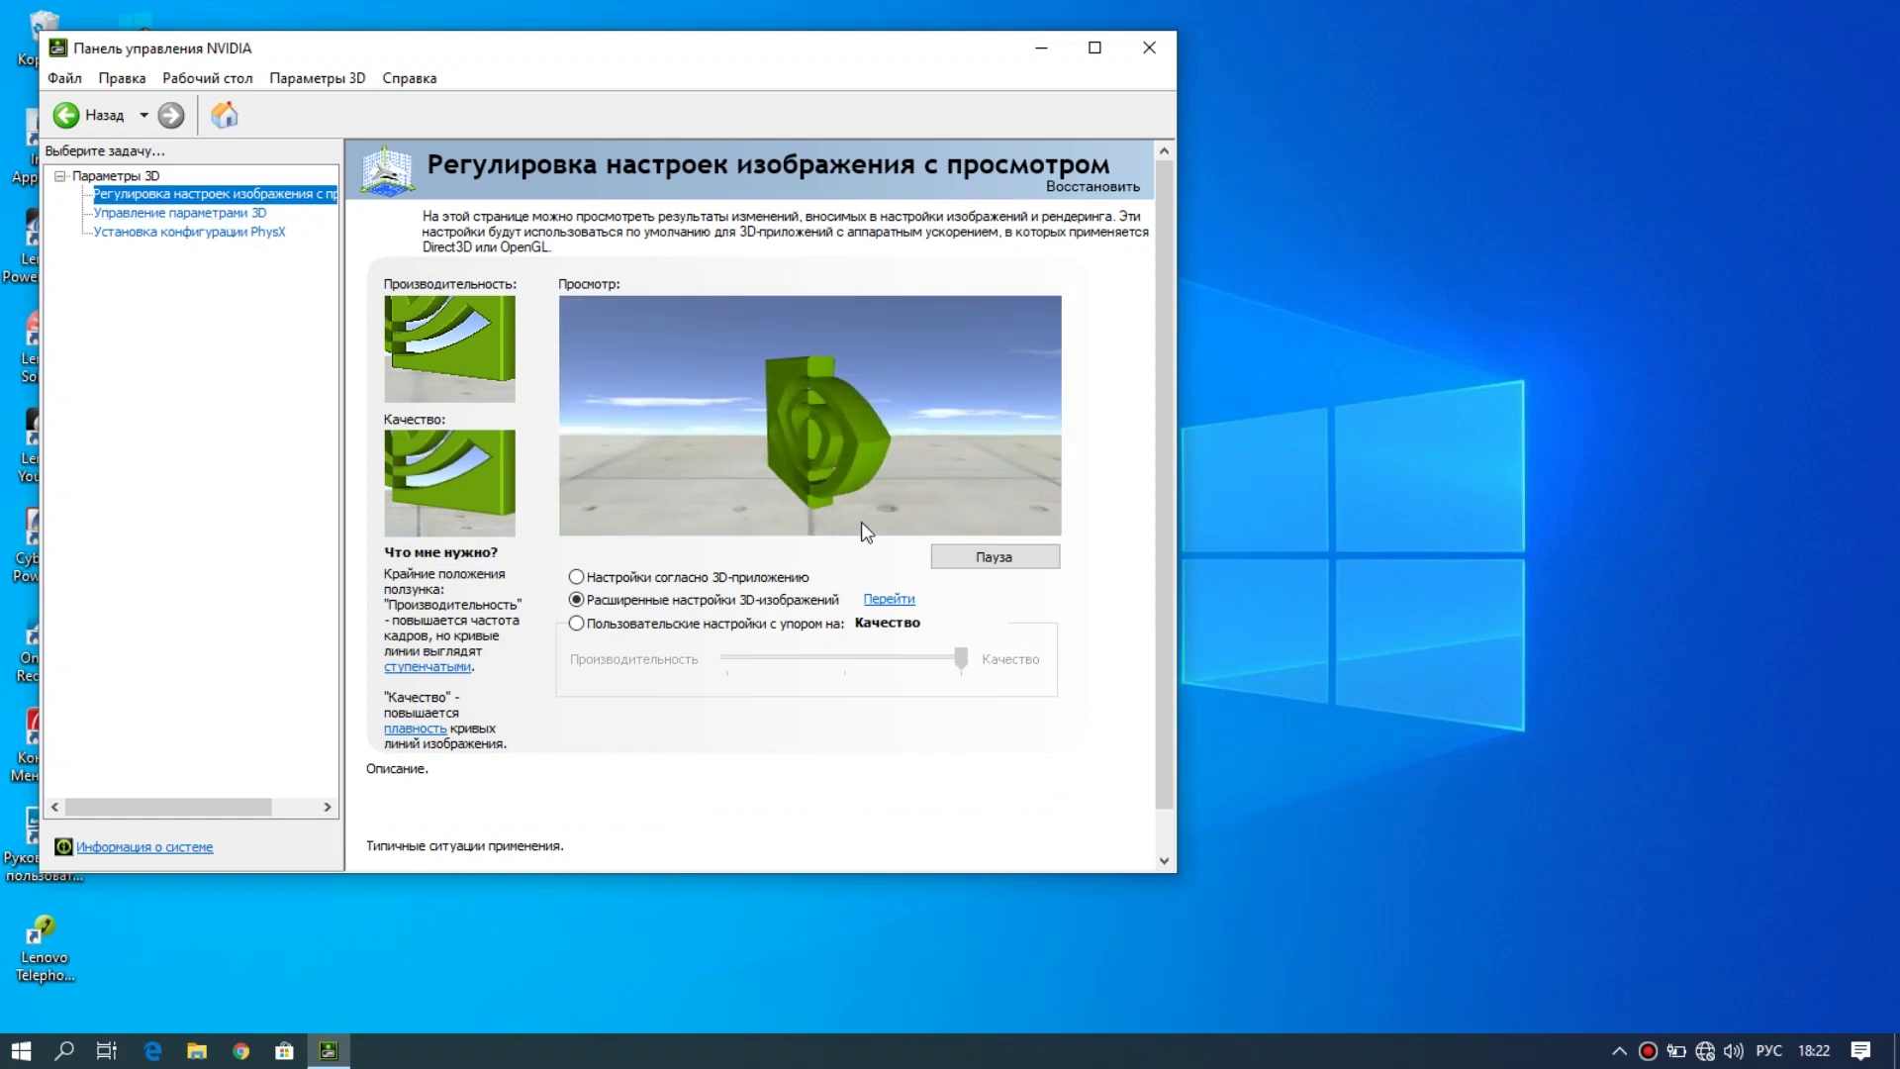
Switch the image settings to "Пользовательские настройки с упором на" and set the emphasis to "Производительность"
mouse_move(651, 594)
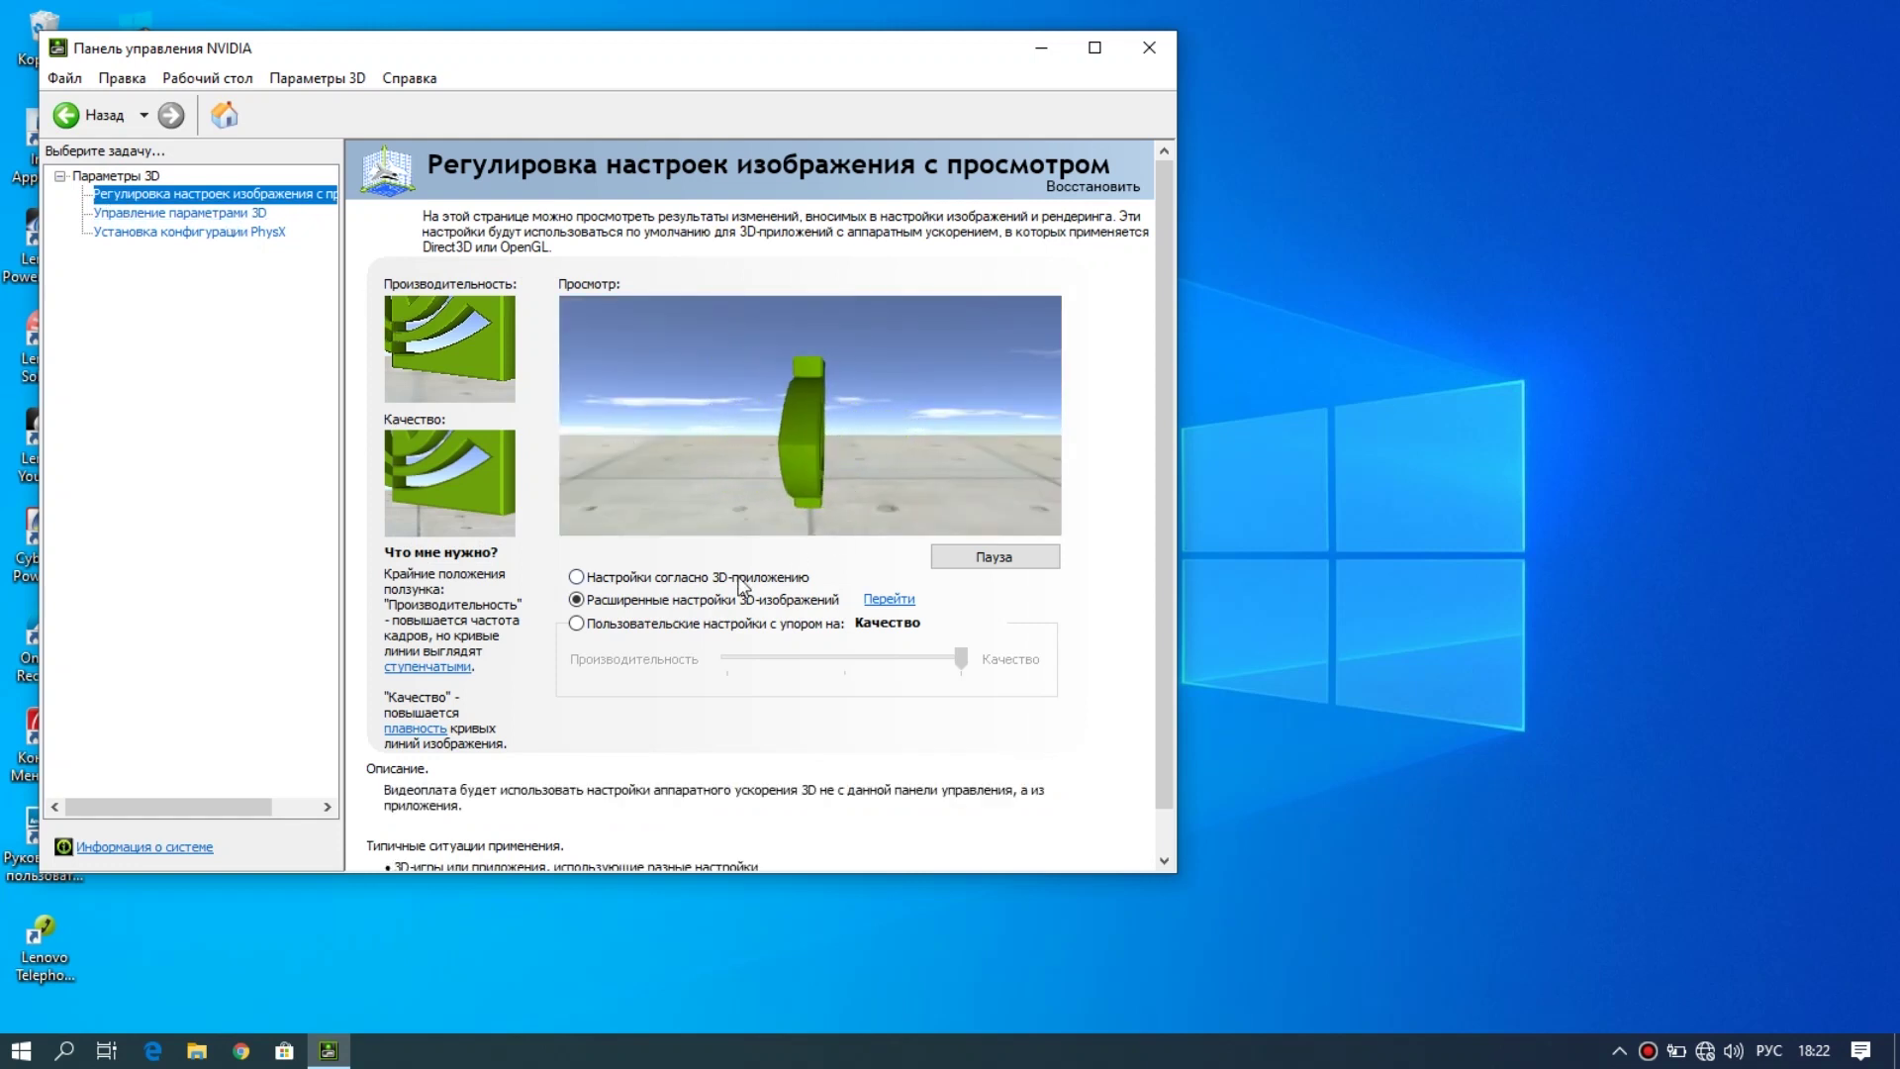
left_click(580, 624)
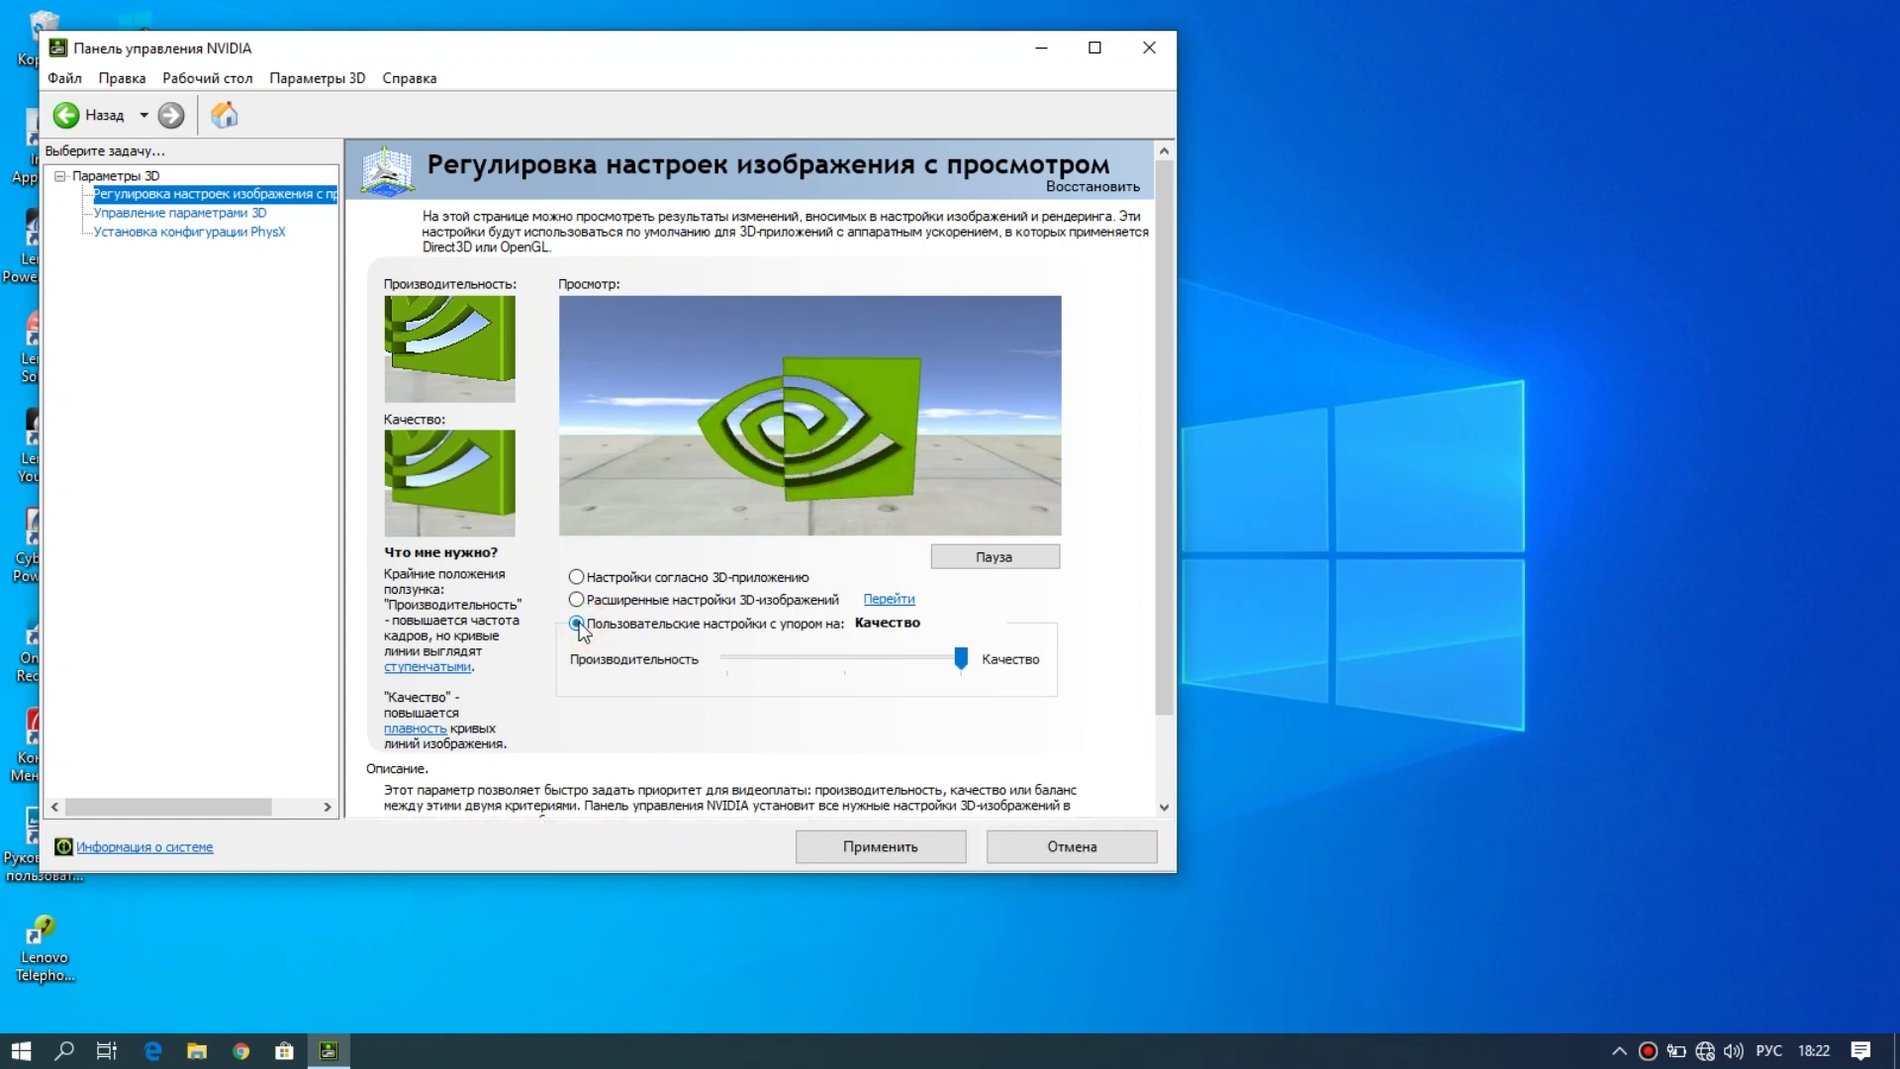
left_click_drag(960, 660, 734, 662)
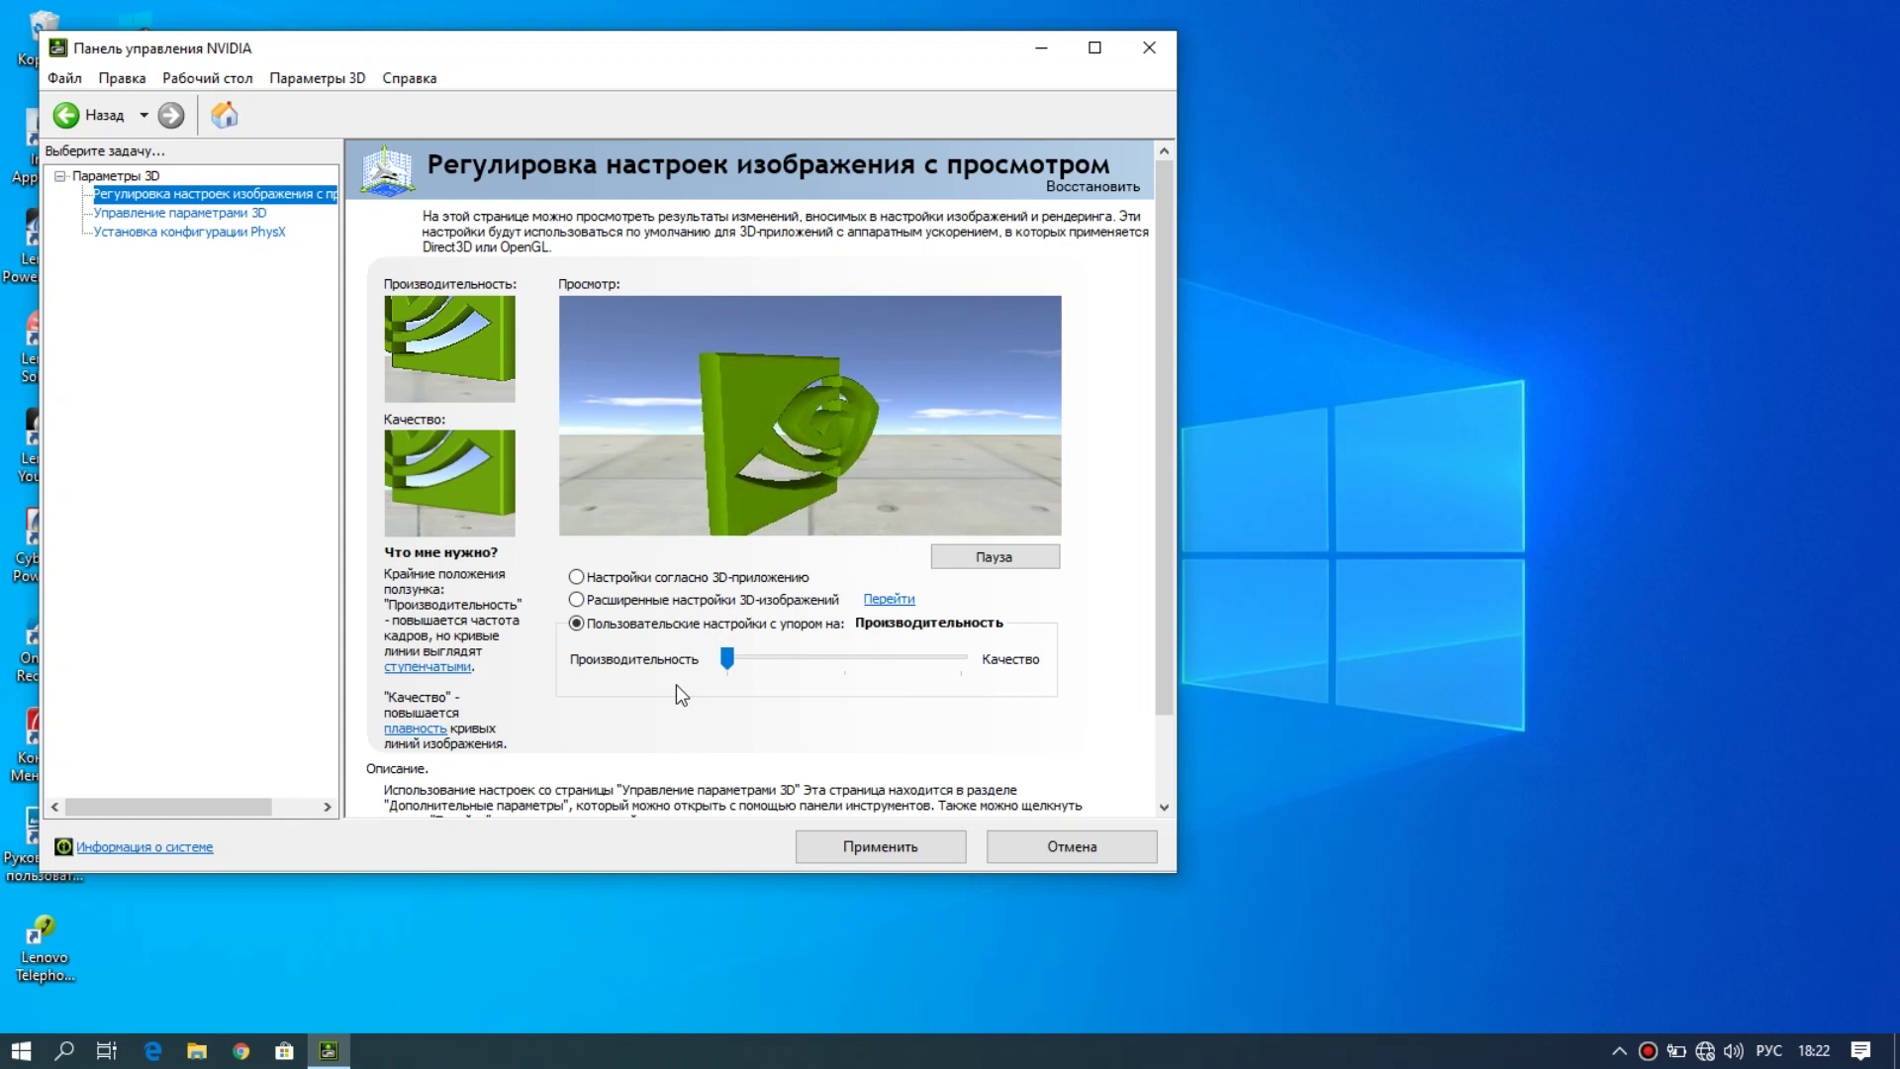
In "Управление параметрами 3D", choose "Высокопроизводительный процессор NVIDIA" as preferred graphics processor and confirm GeForce GT 635M for CUDA
left_click(211, 220)
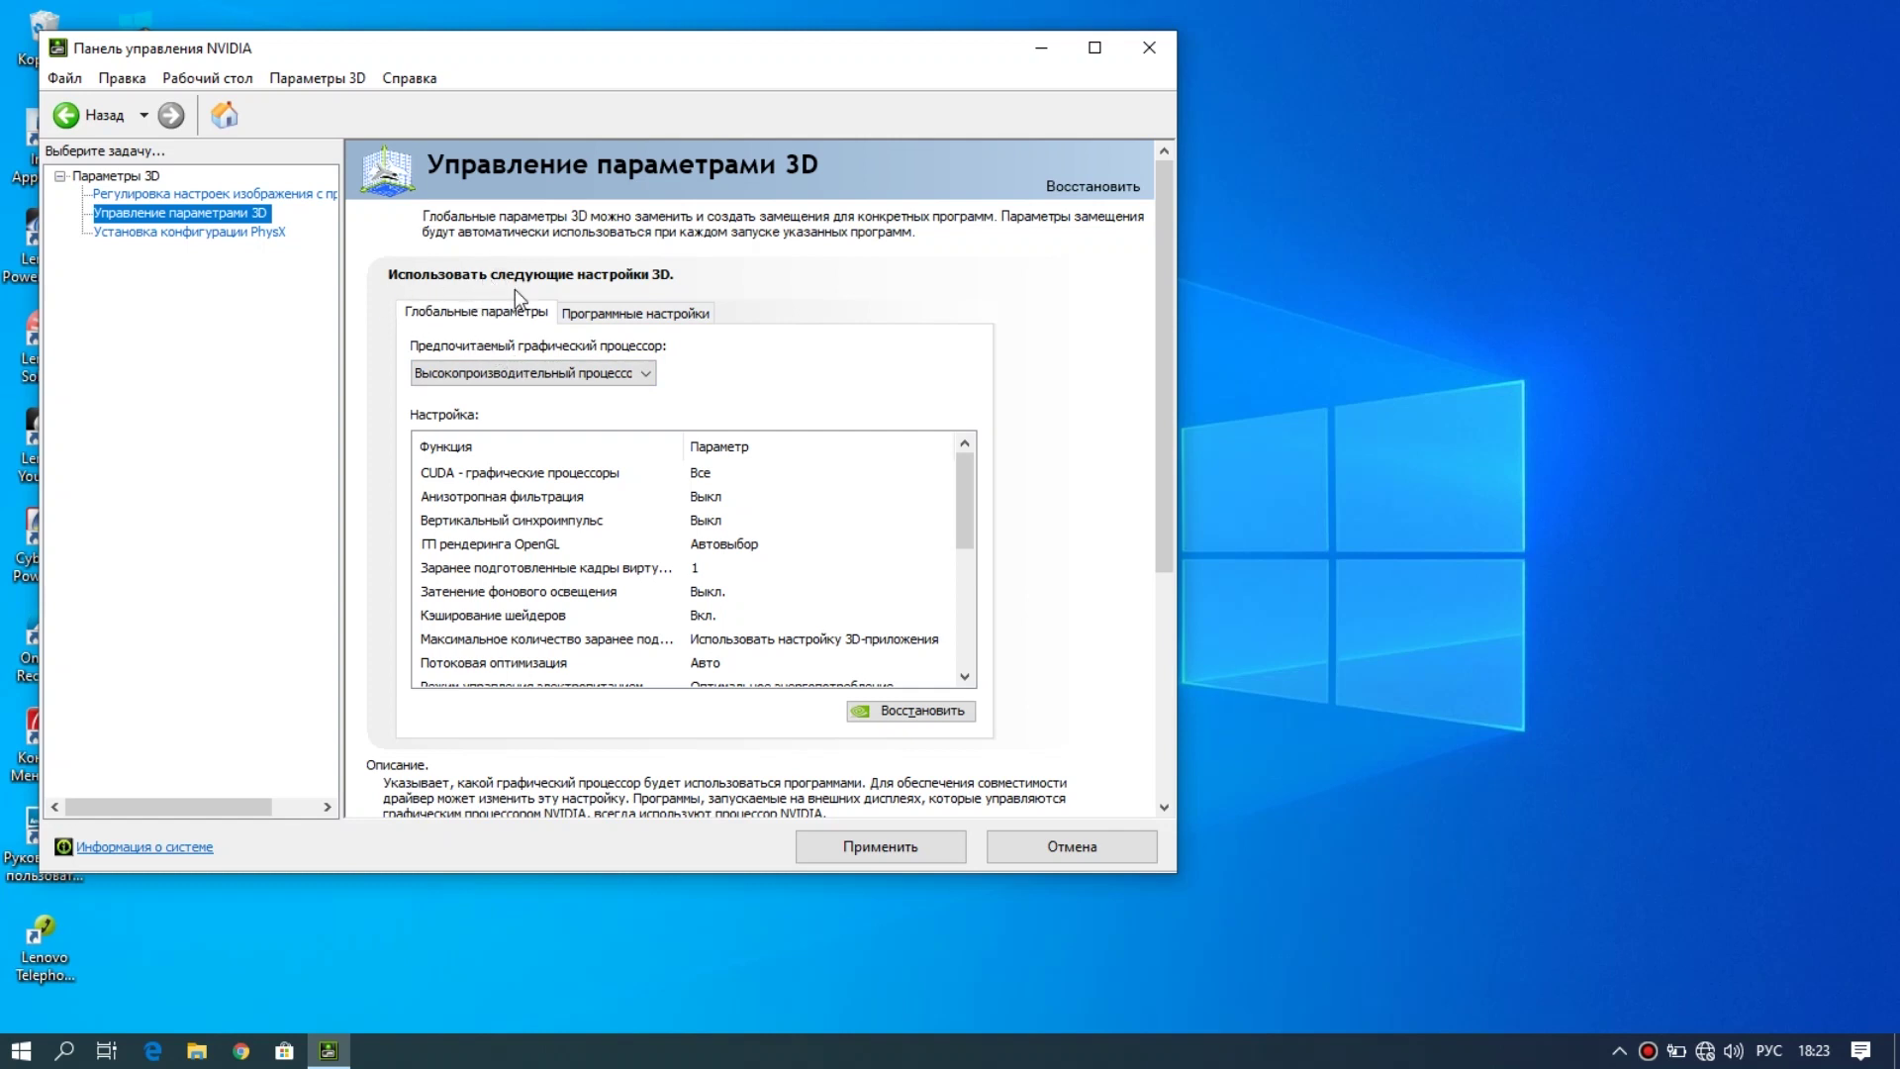
left_click(534, 372)
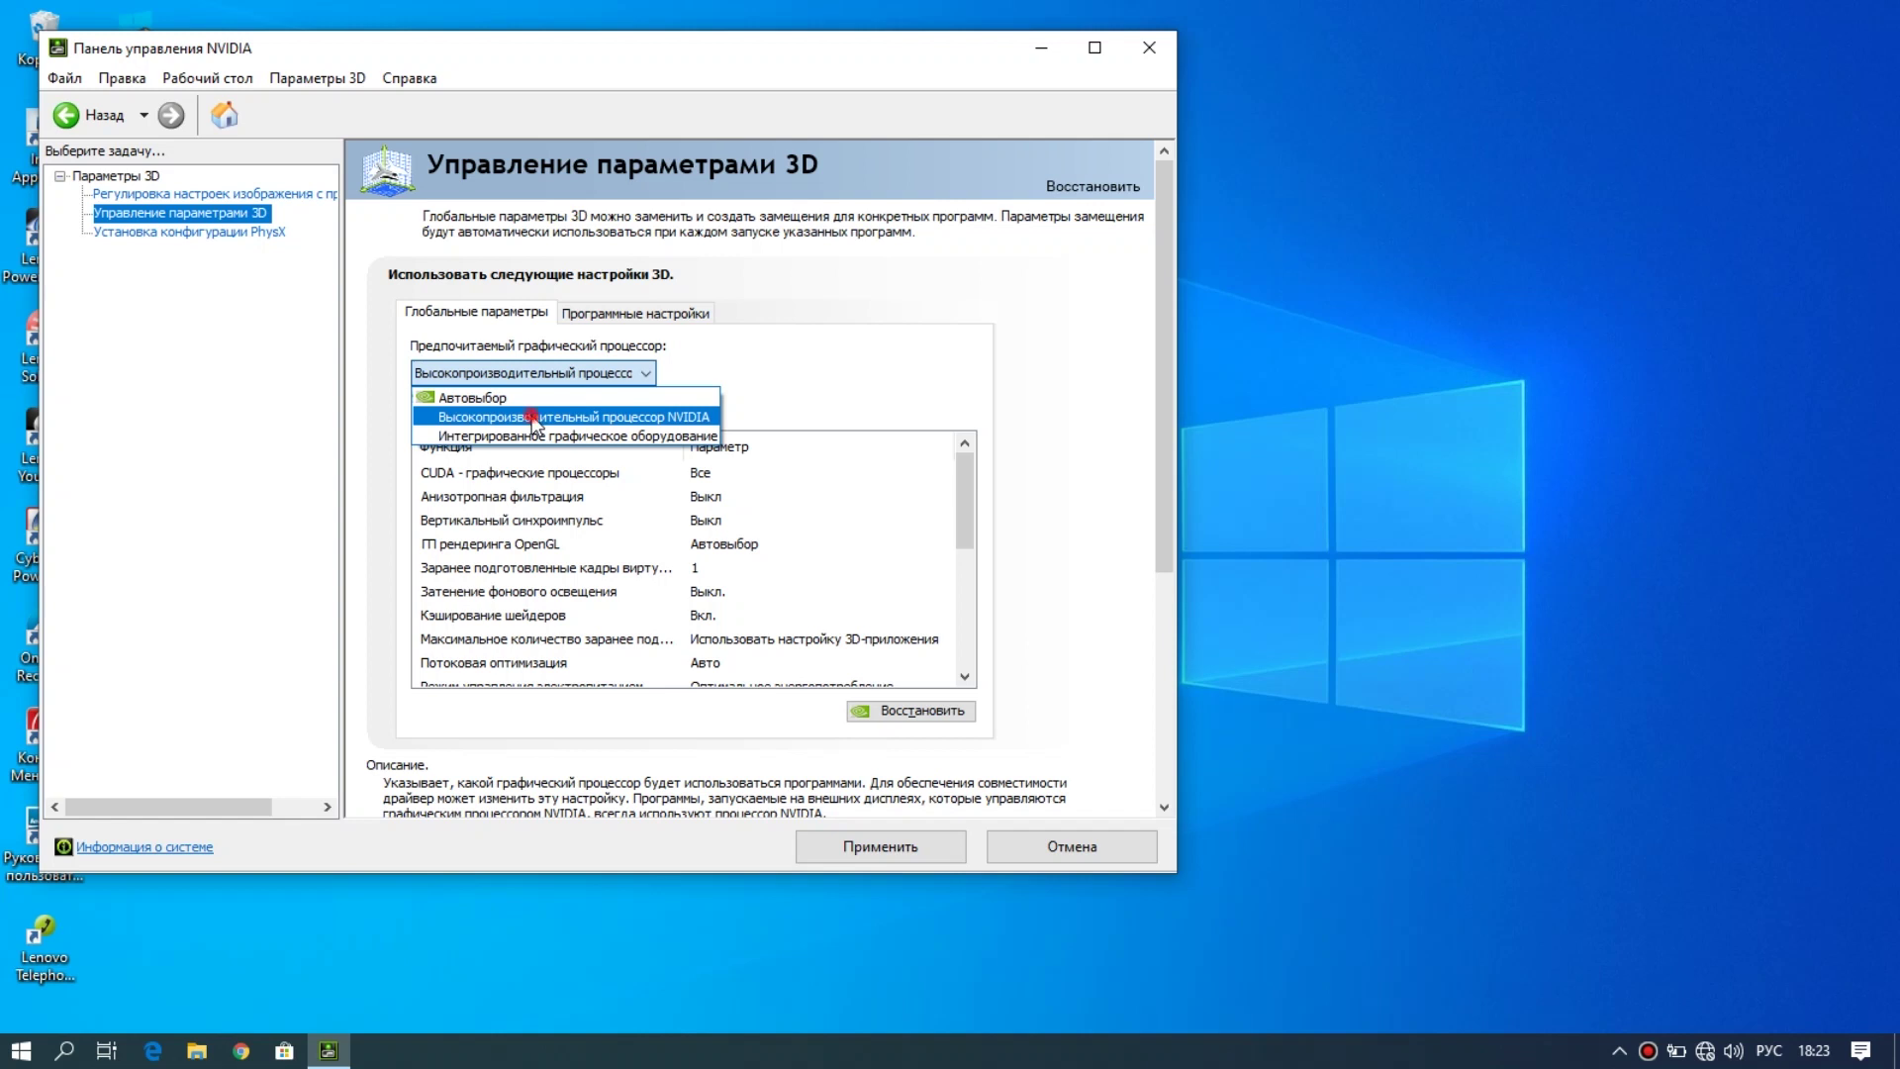
left_click(531, 415)
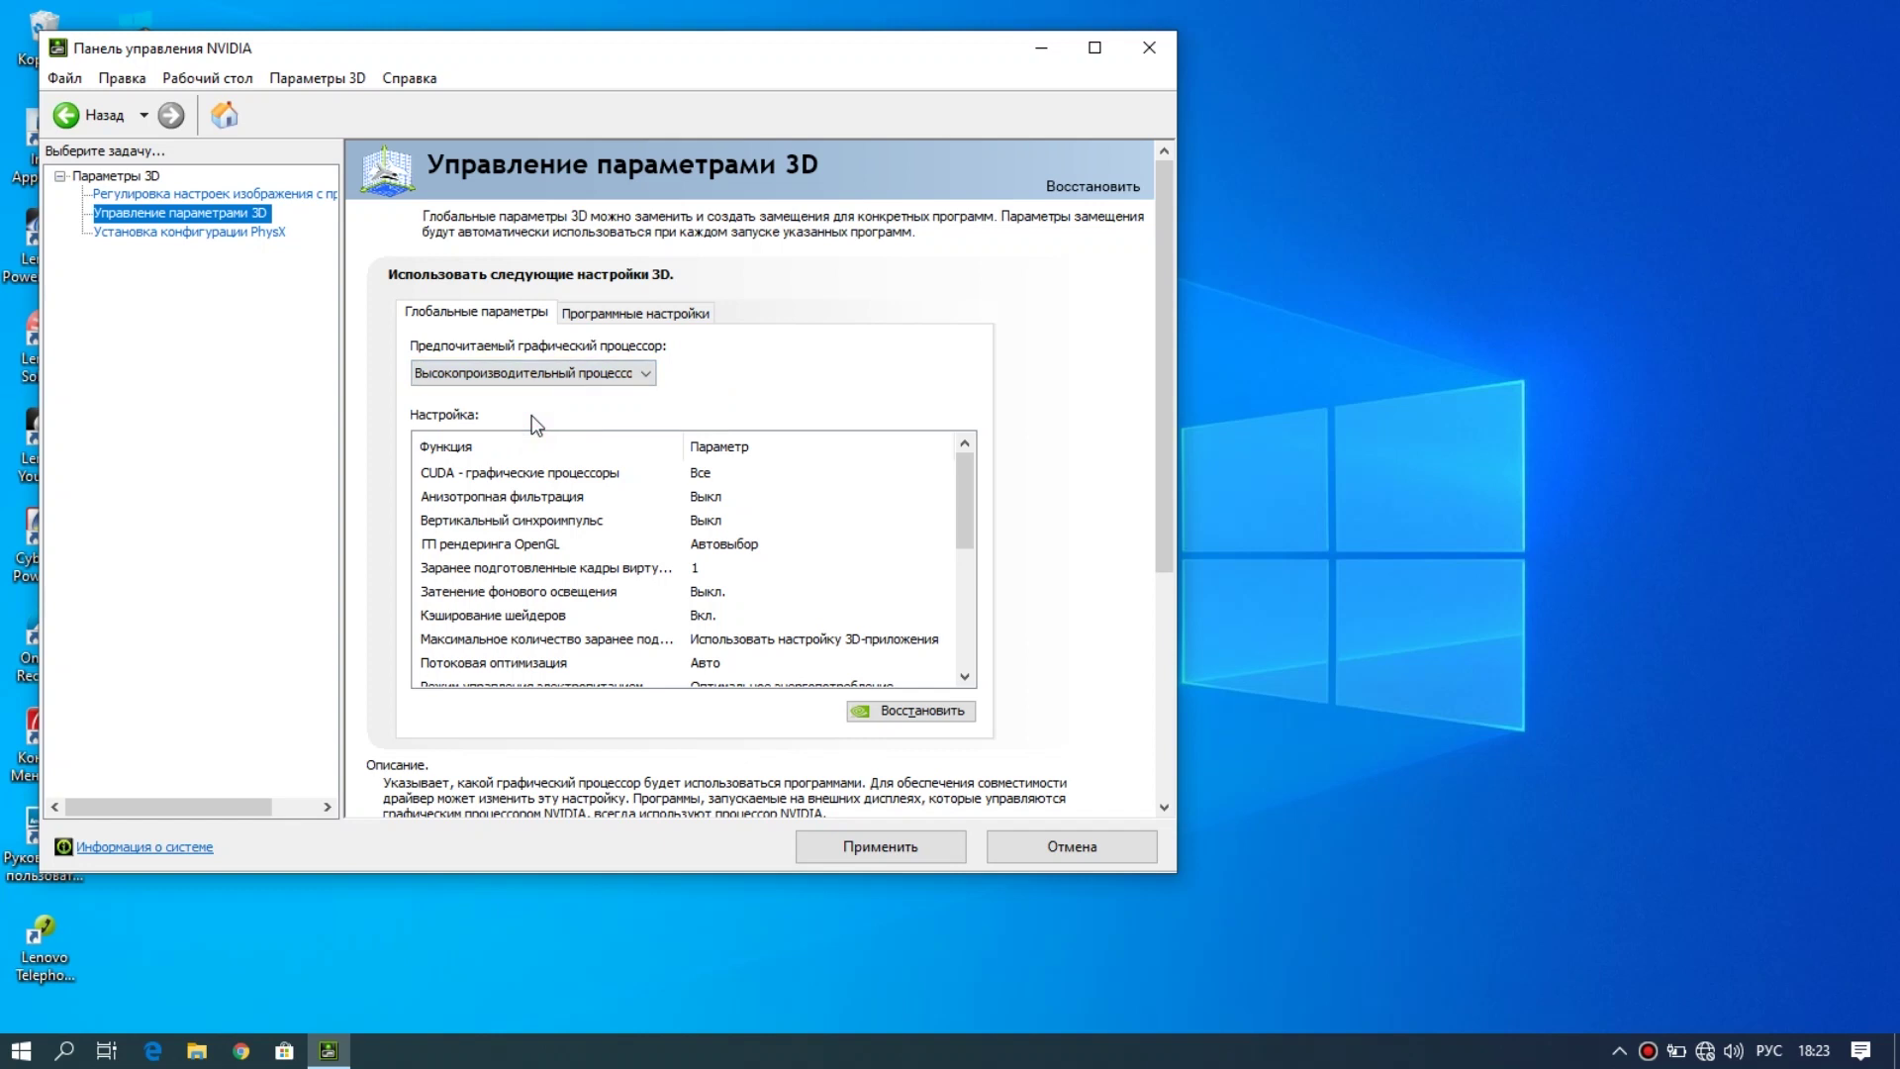
left_click(704, 477)
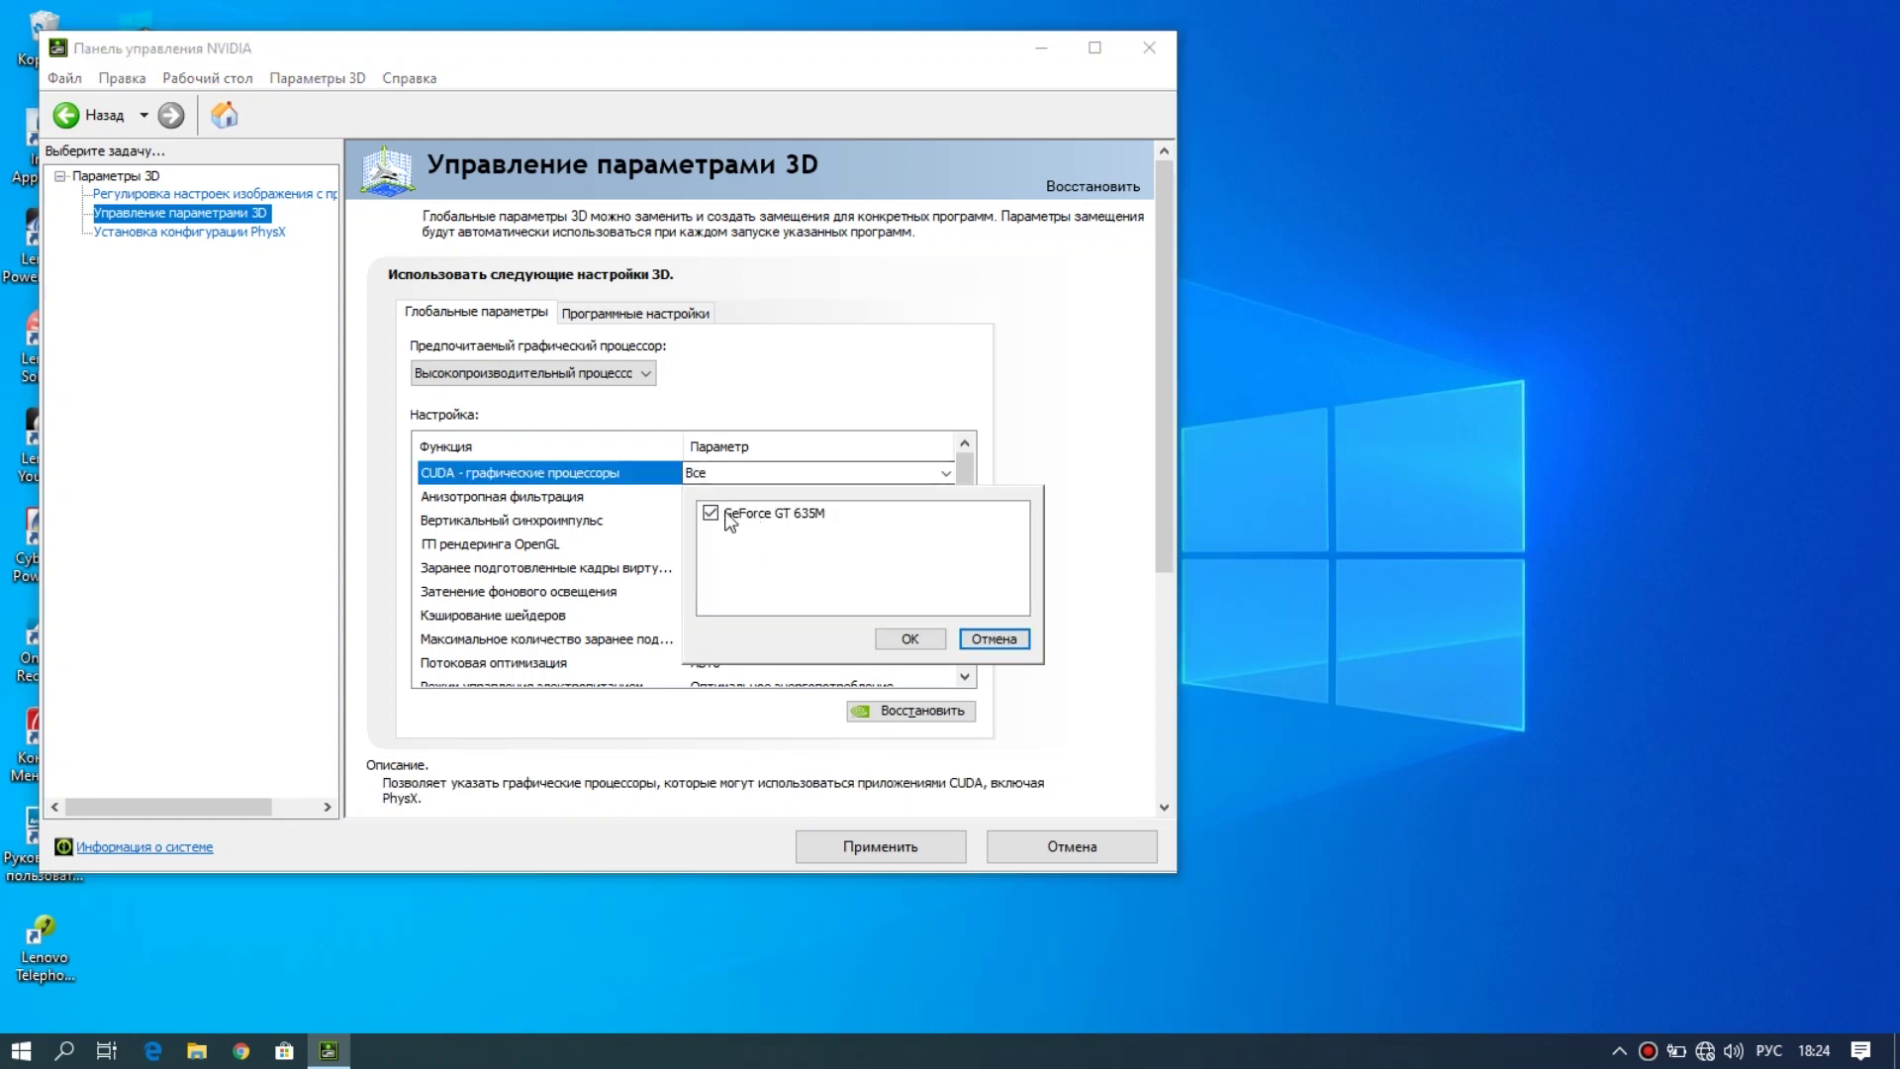
left_click(918, 641)
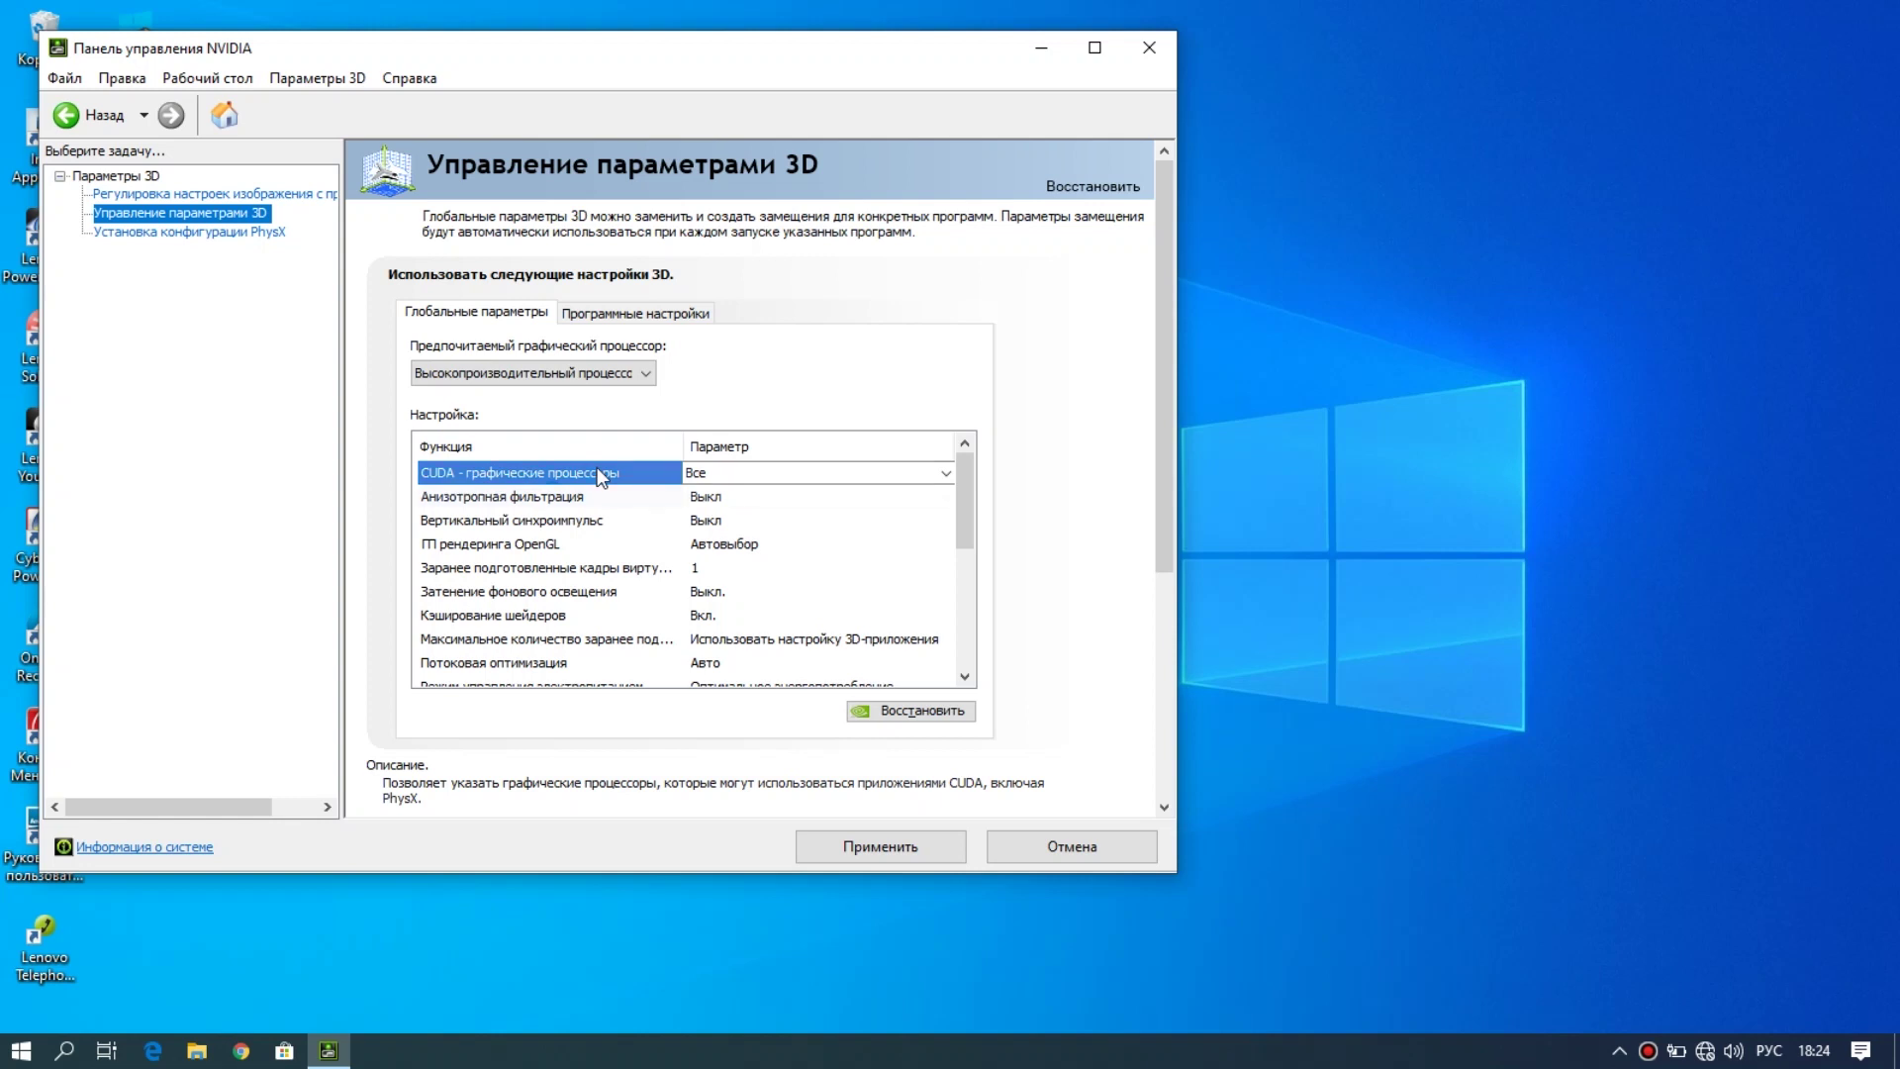
Set both "Анизотропная фильтрация" and "Вертикальный синхроимпульс" to "Выкл" in the global 3D settings
left_click(539, 496)
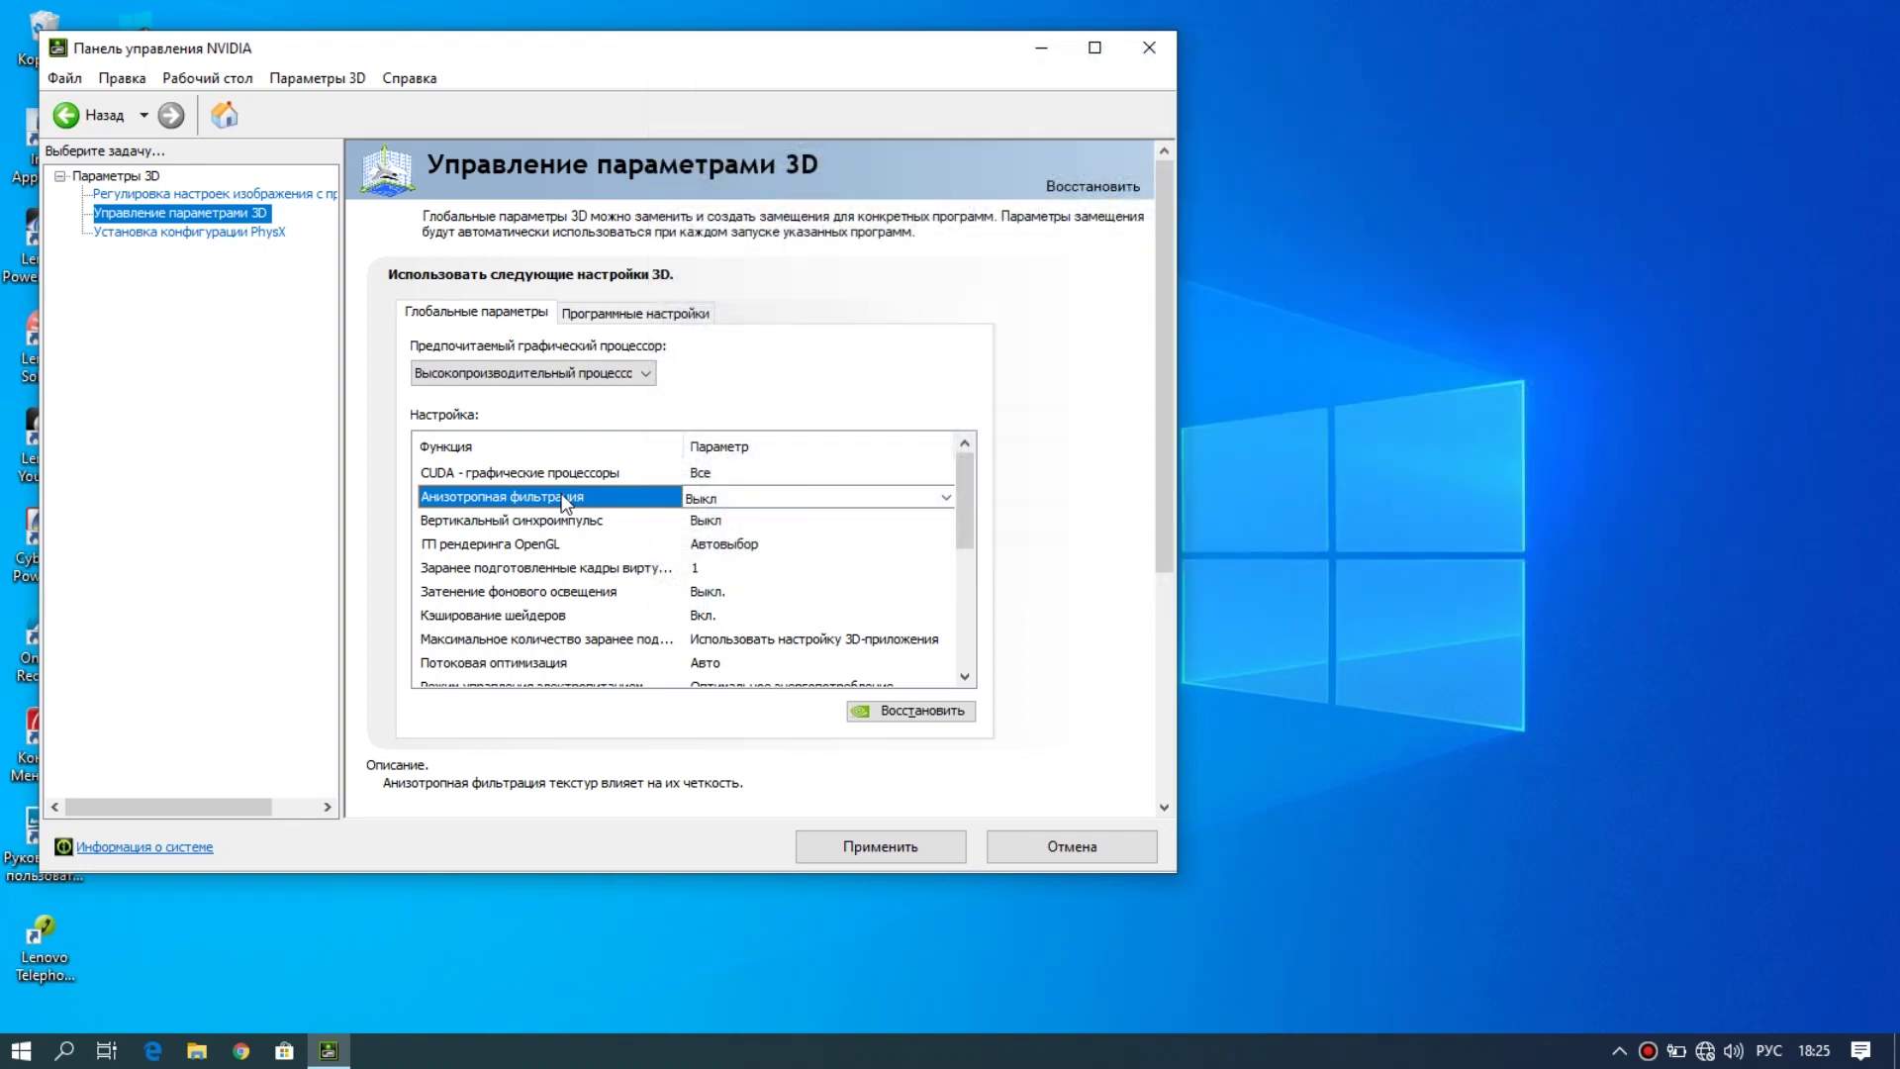
left_click(728, 500)
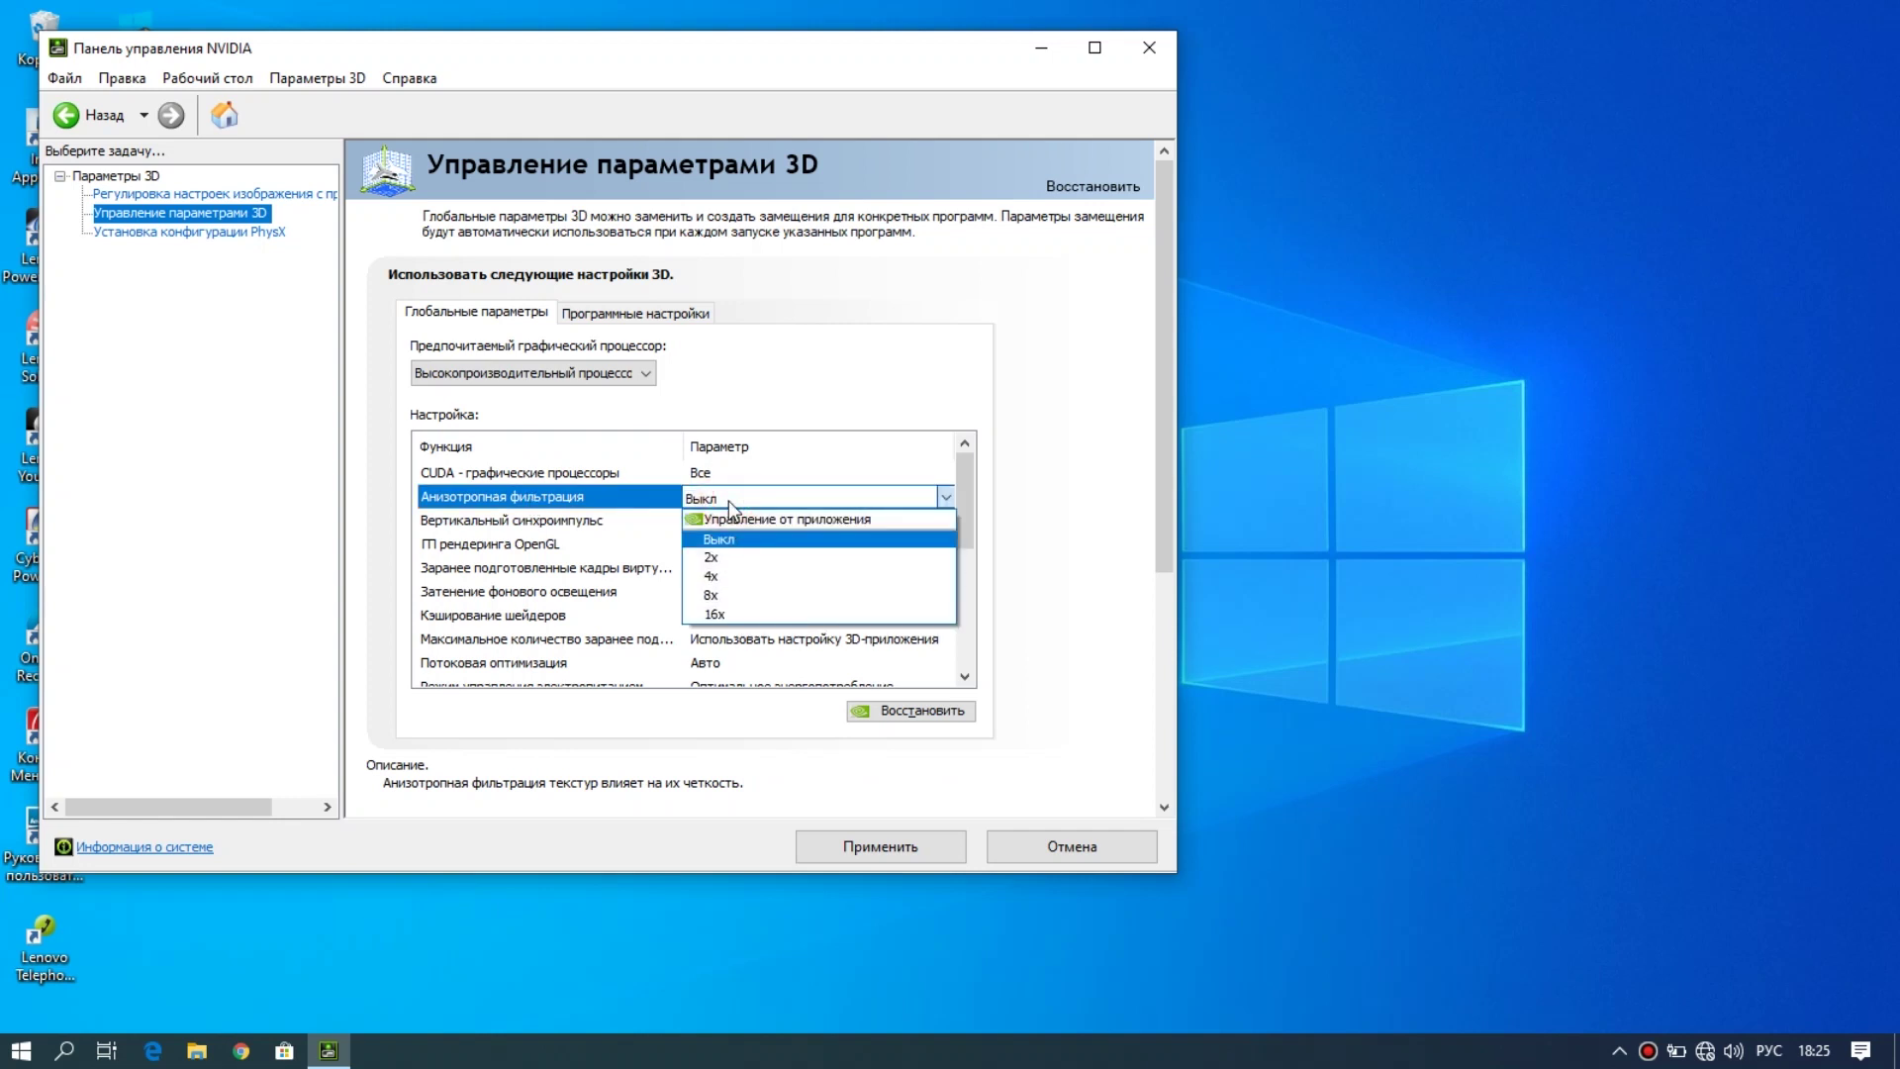
left_click(732, 542)
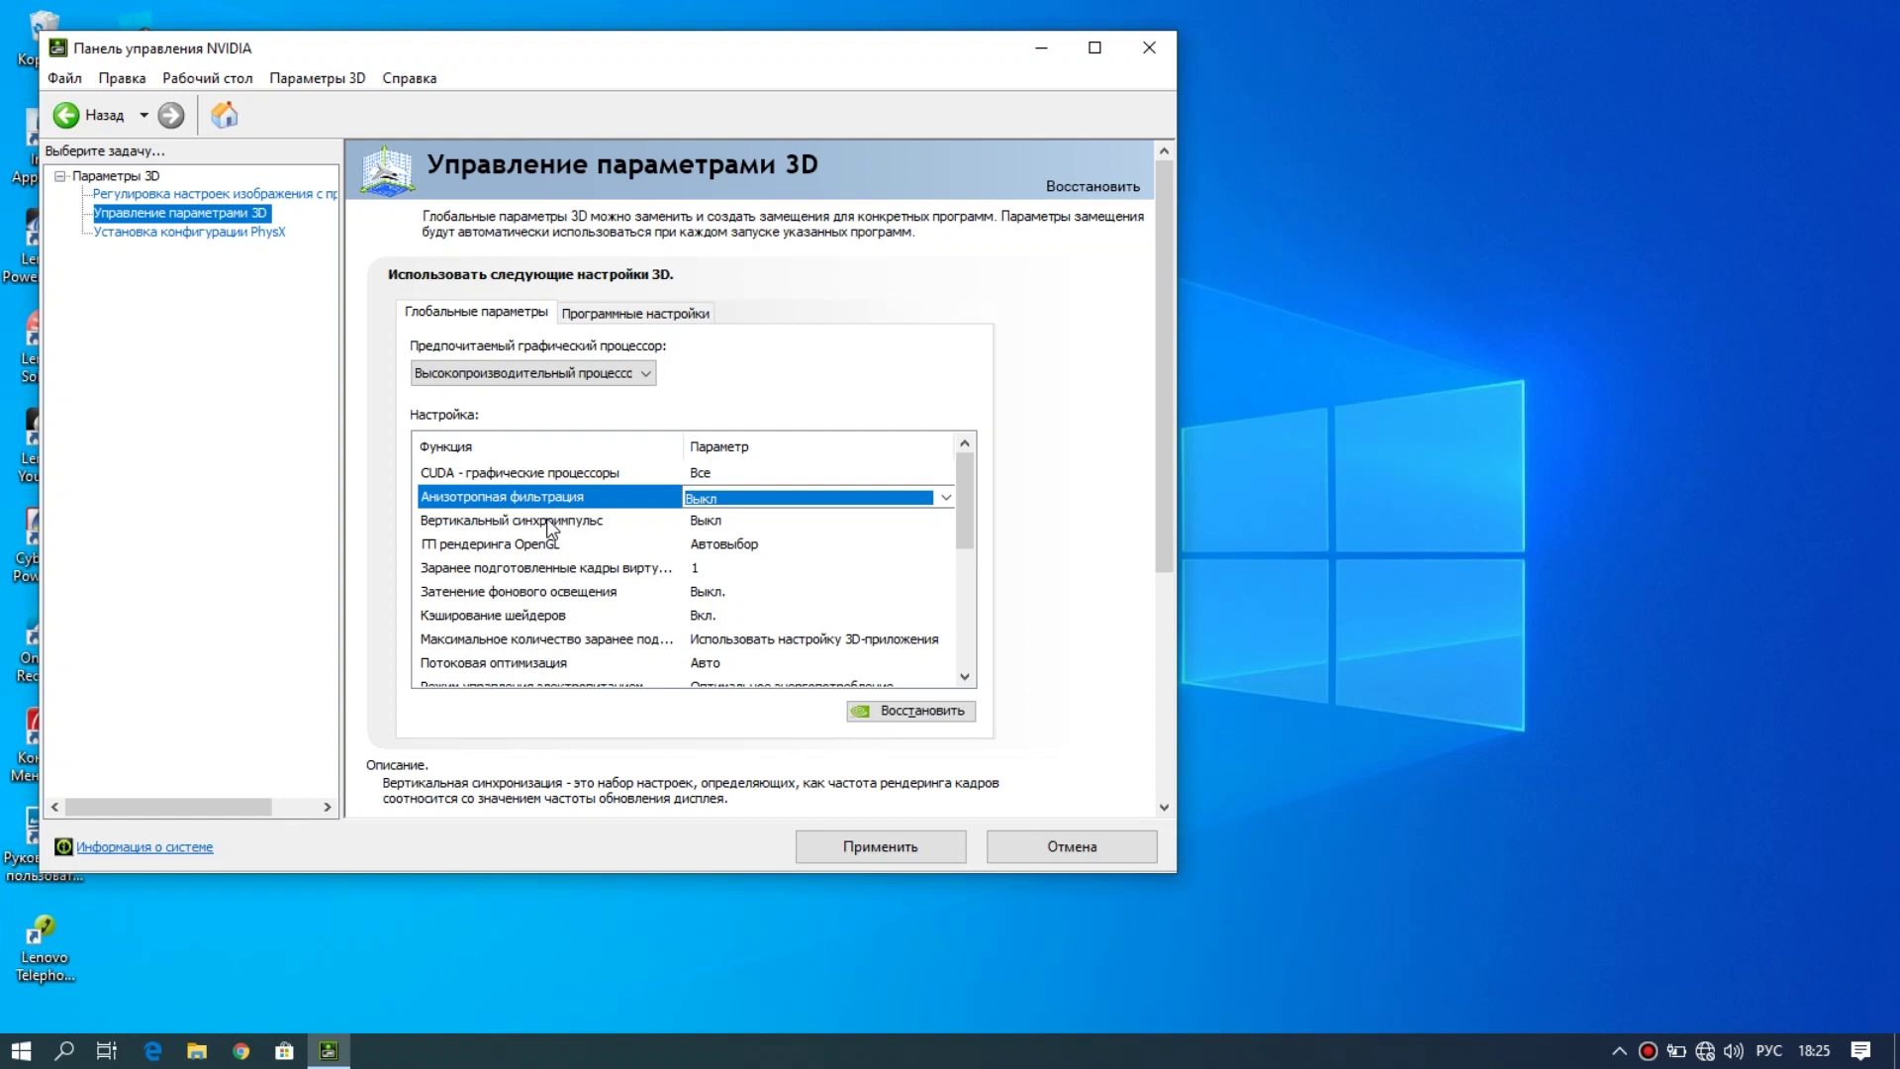
left_click(717, 530)
left_click(719, 525)
left_click(725, 564)
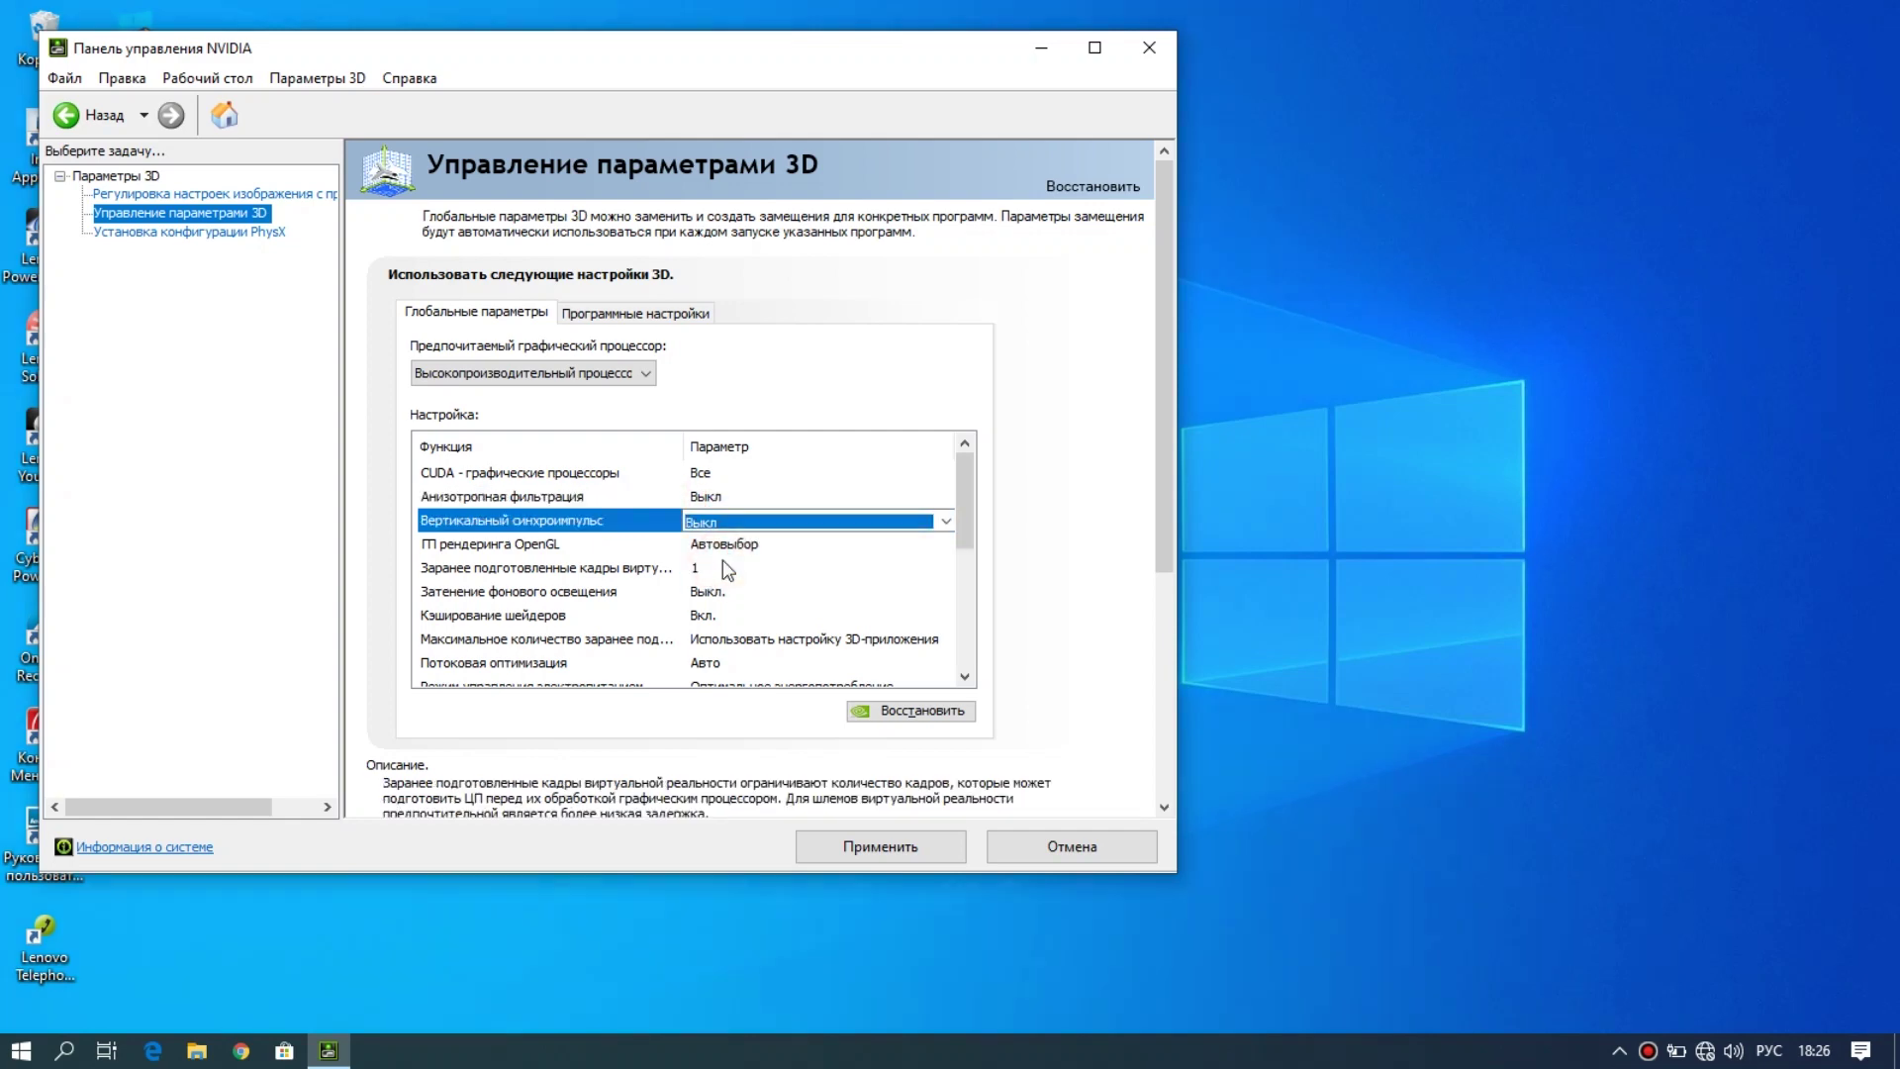
Set the OpenGL rendering GPU ("ГП рендеринга OpenGL") to "Автовыбор"
left_click(723, 546)
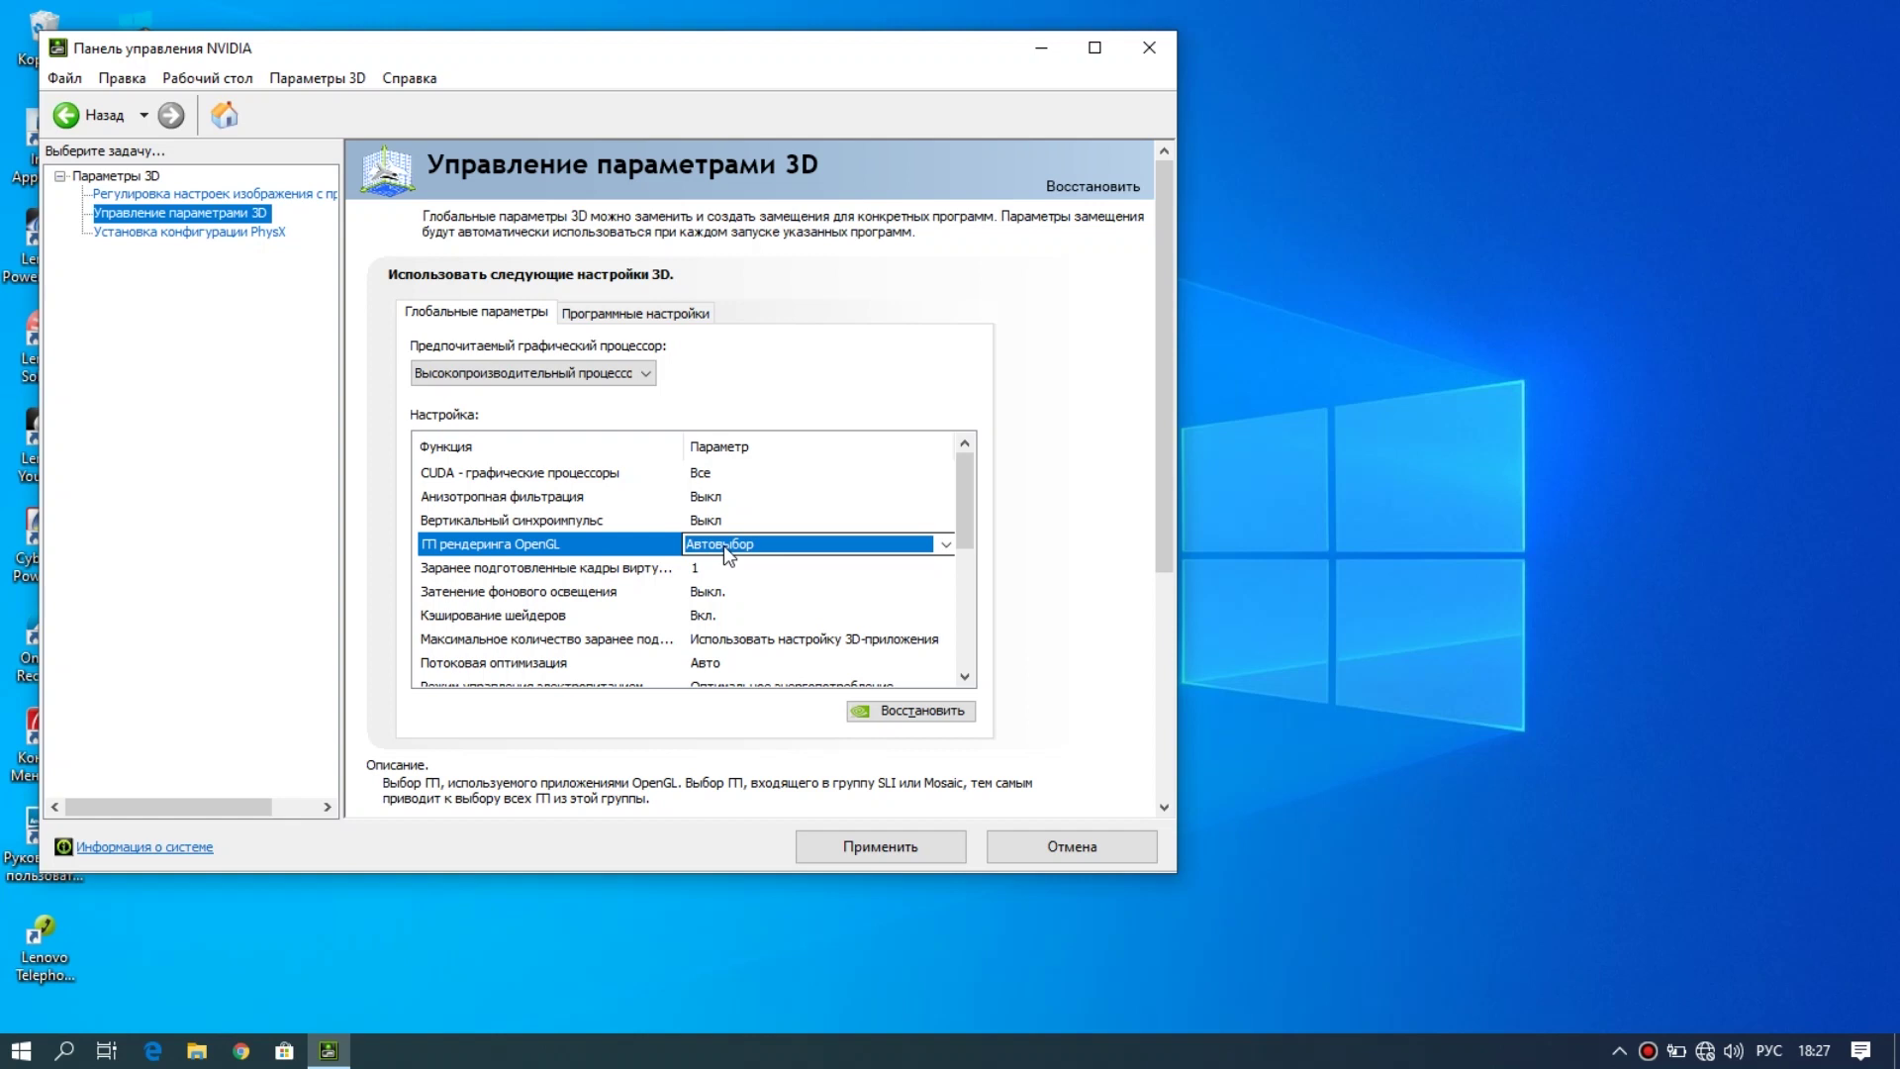
left_click(722, 544)
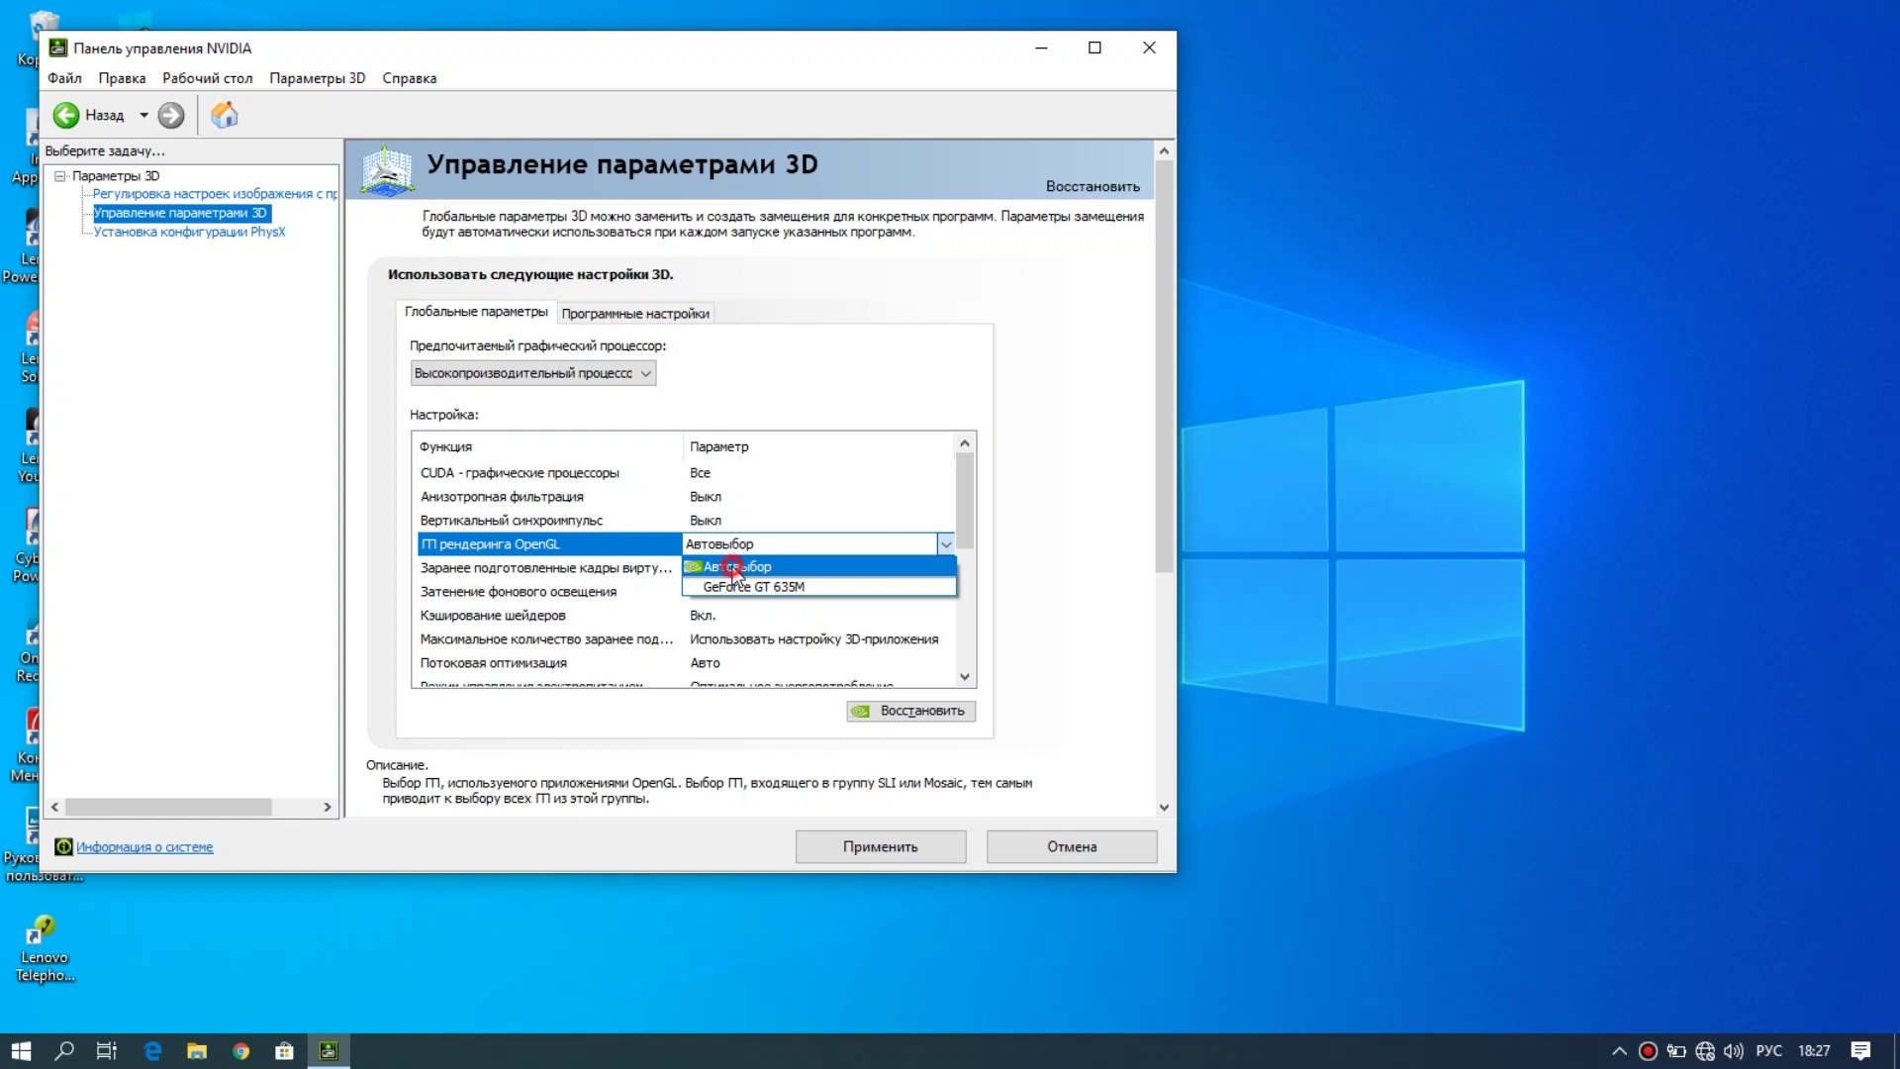
left_click(737, 566)
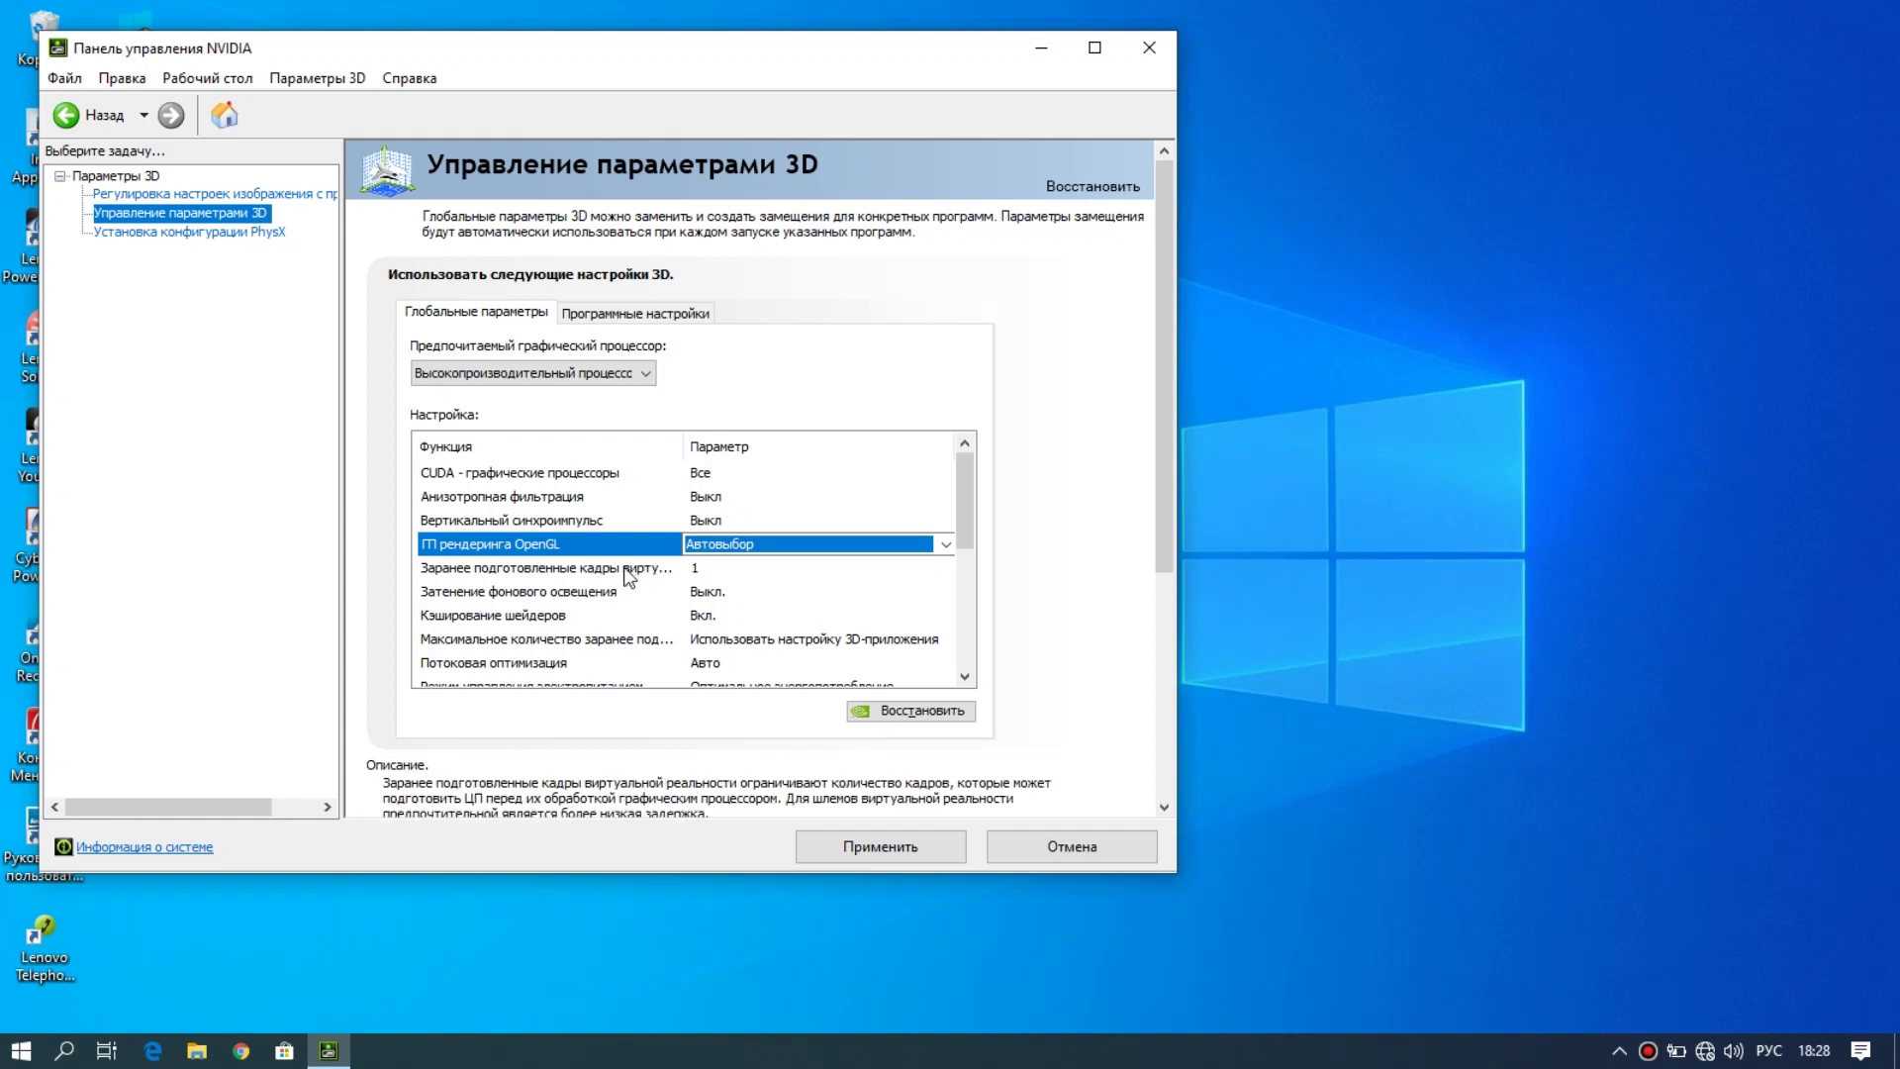
Set the virtual reality pre-rendered frames option to "Использовать настройку 3D-приложения"
left_click(698, 572)
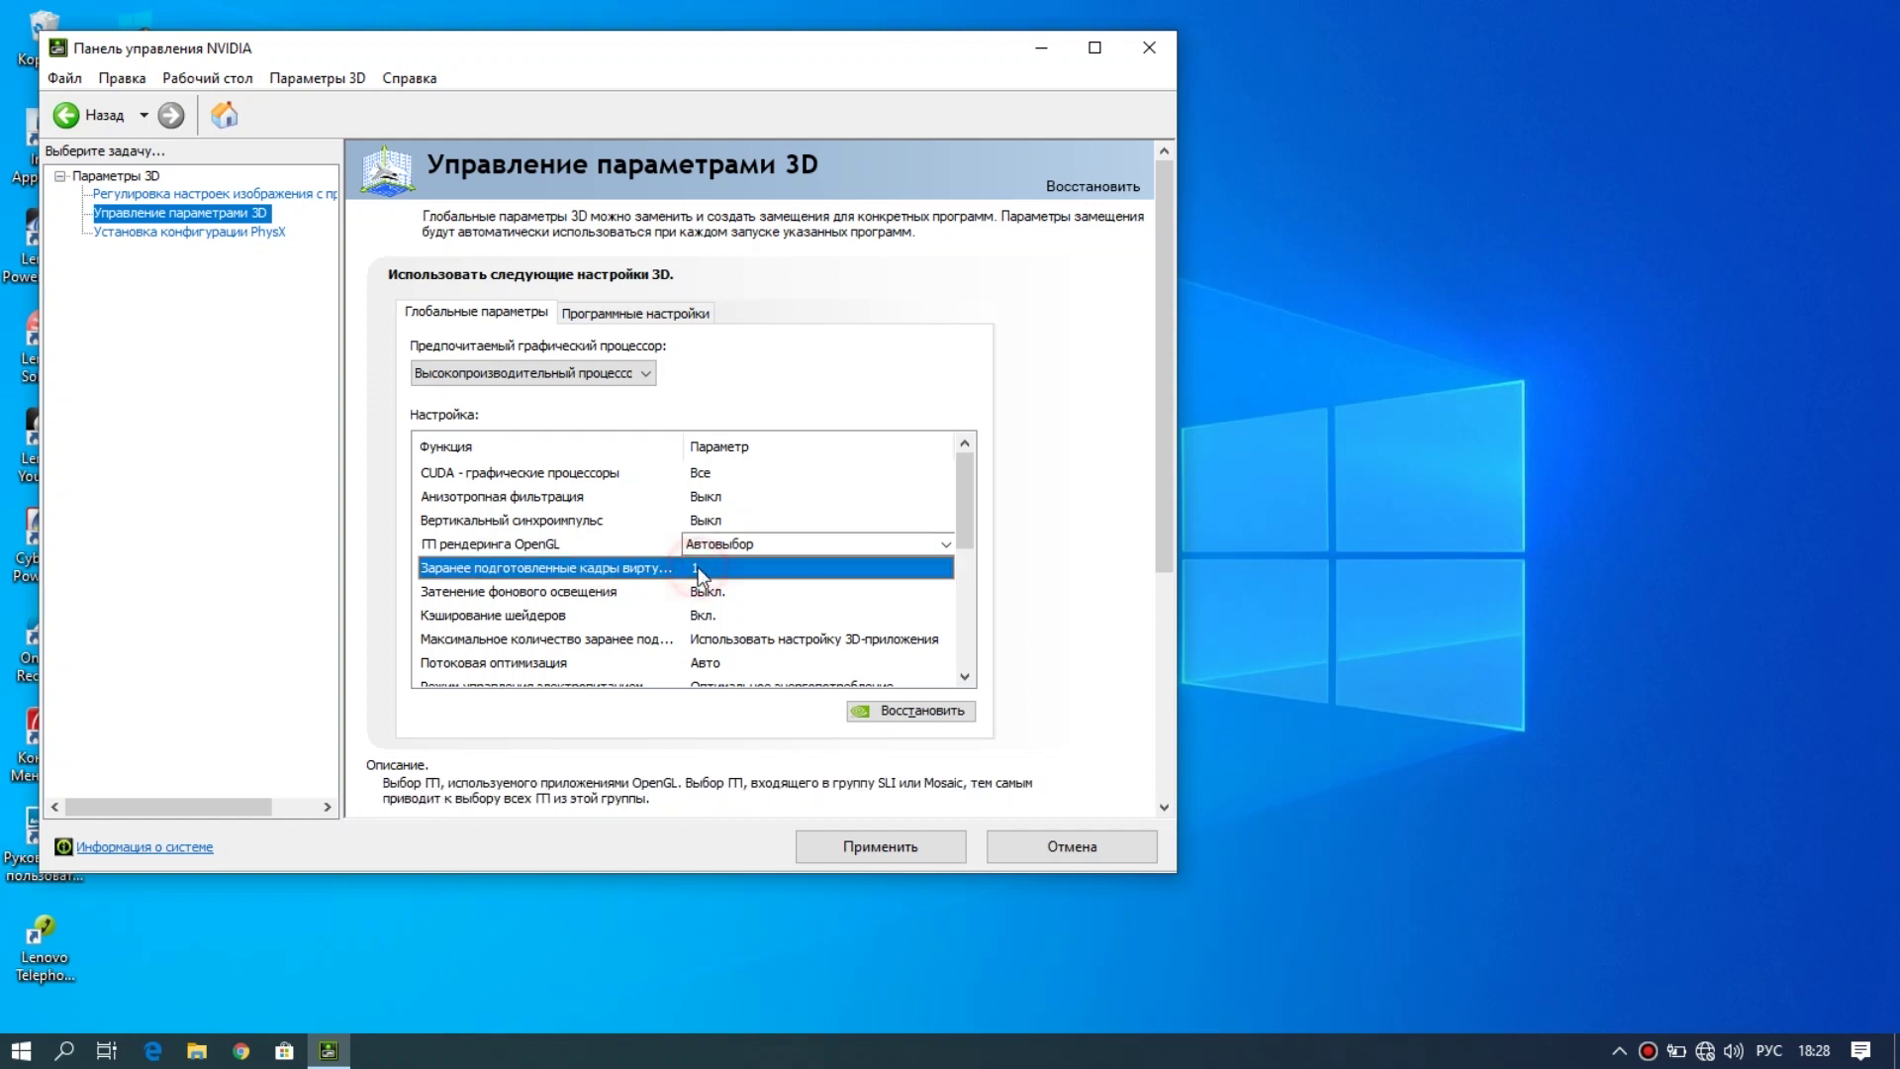
left_click(698, 570)
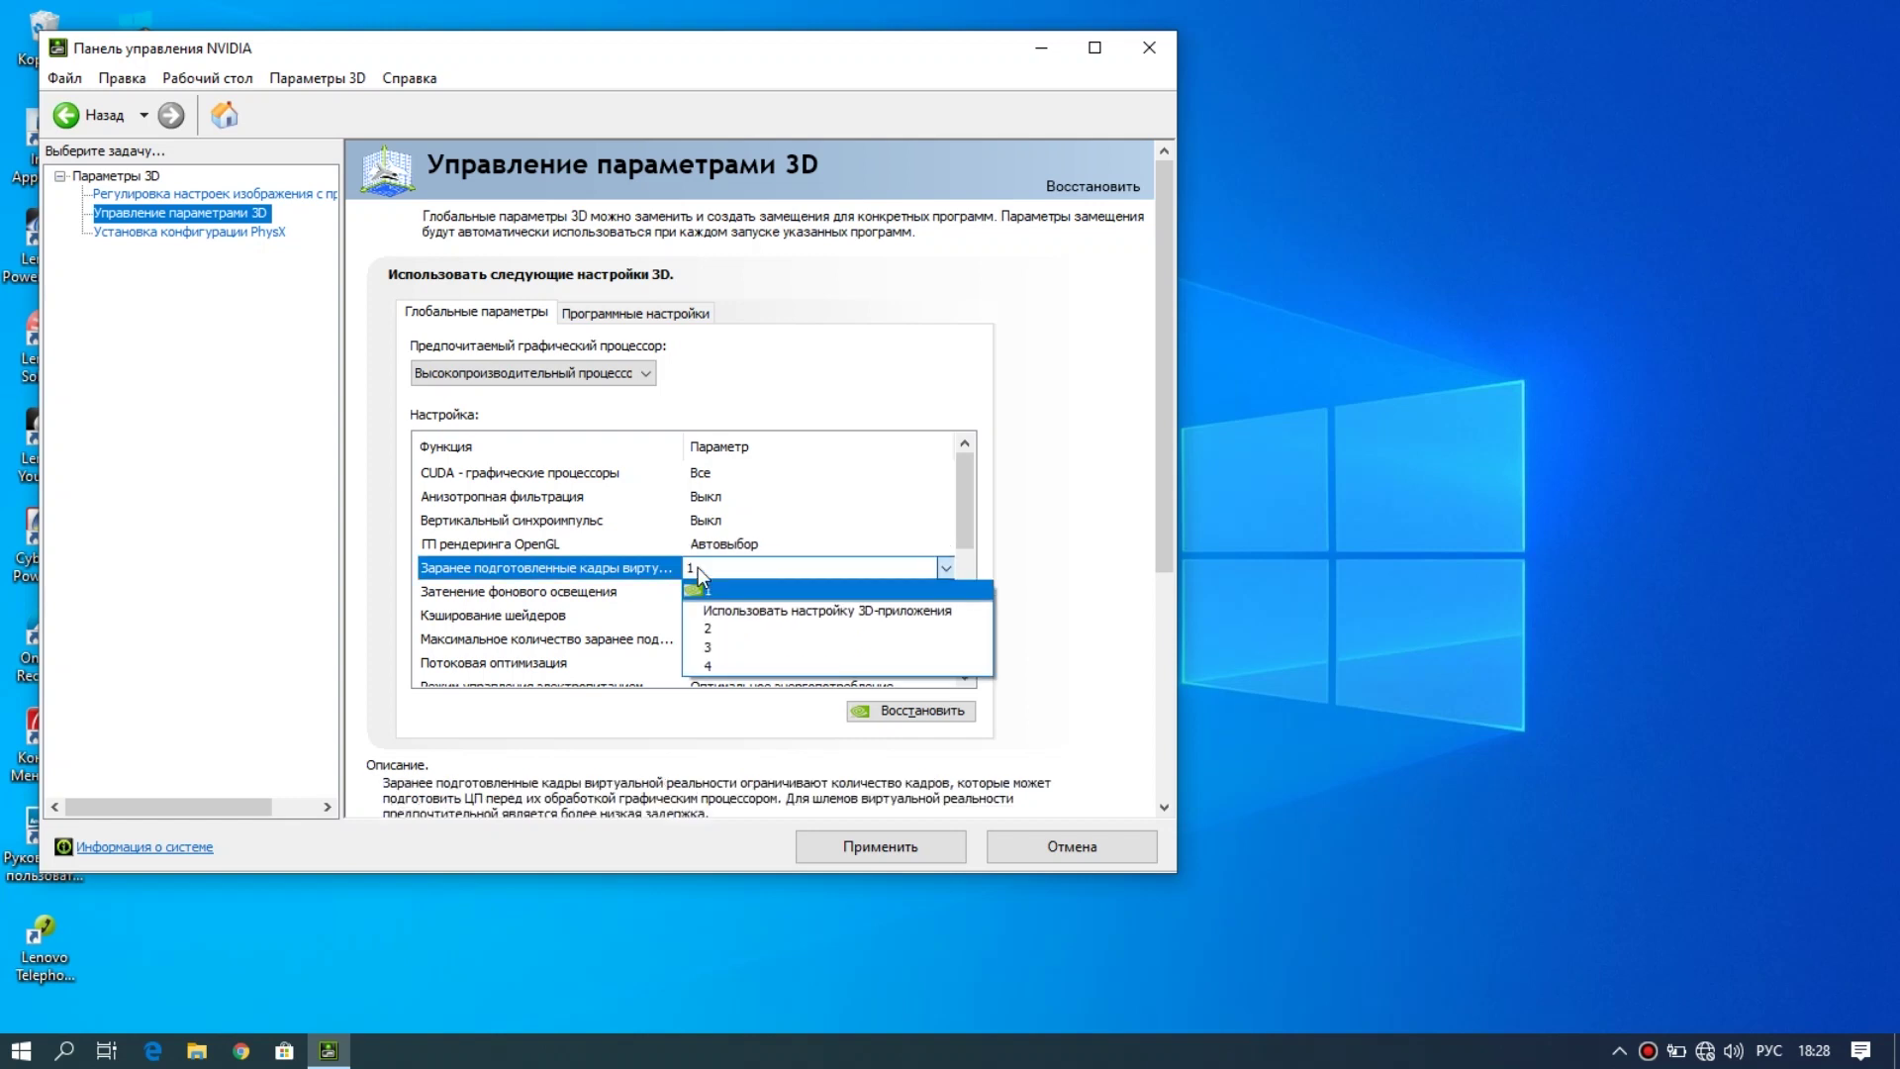
left_click(721, 610)
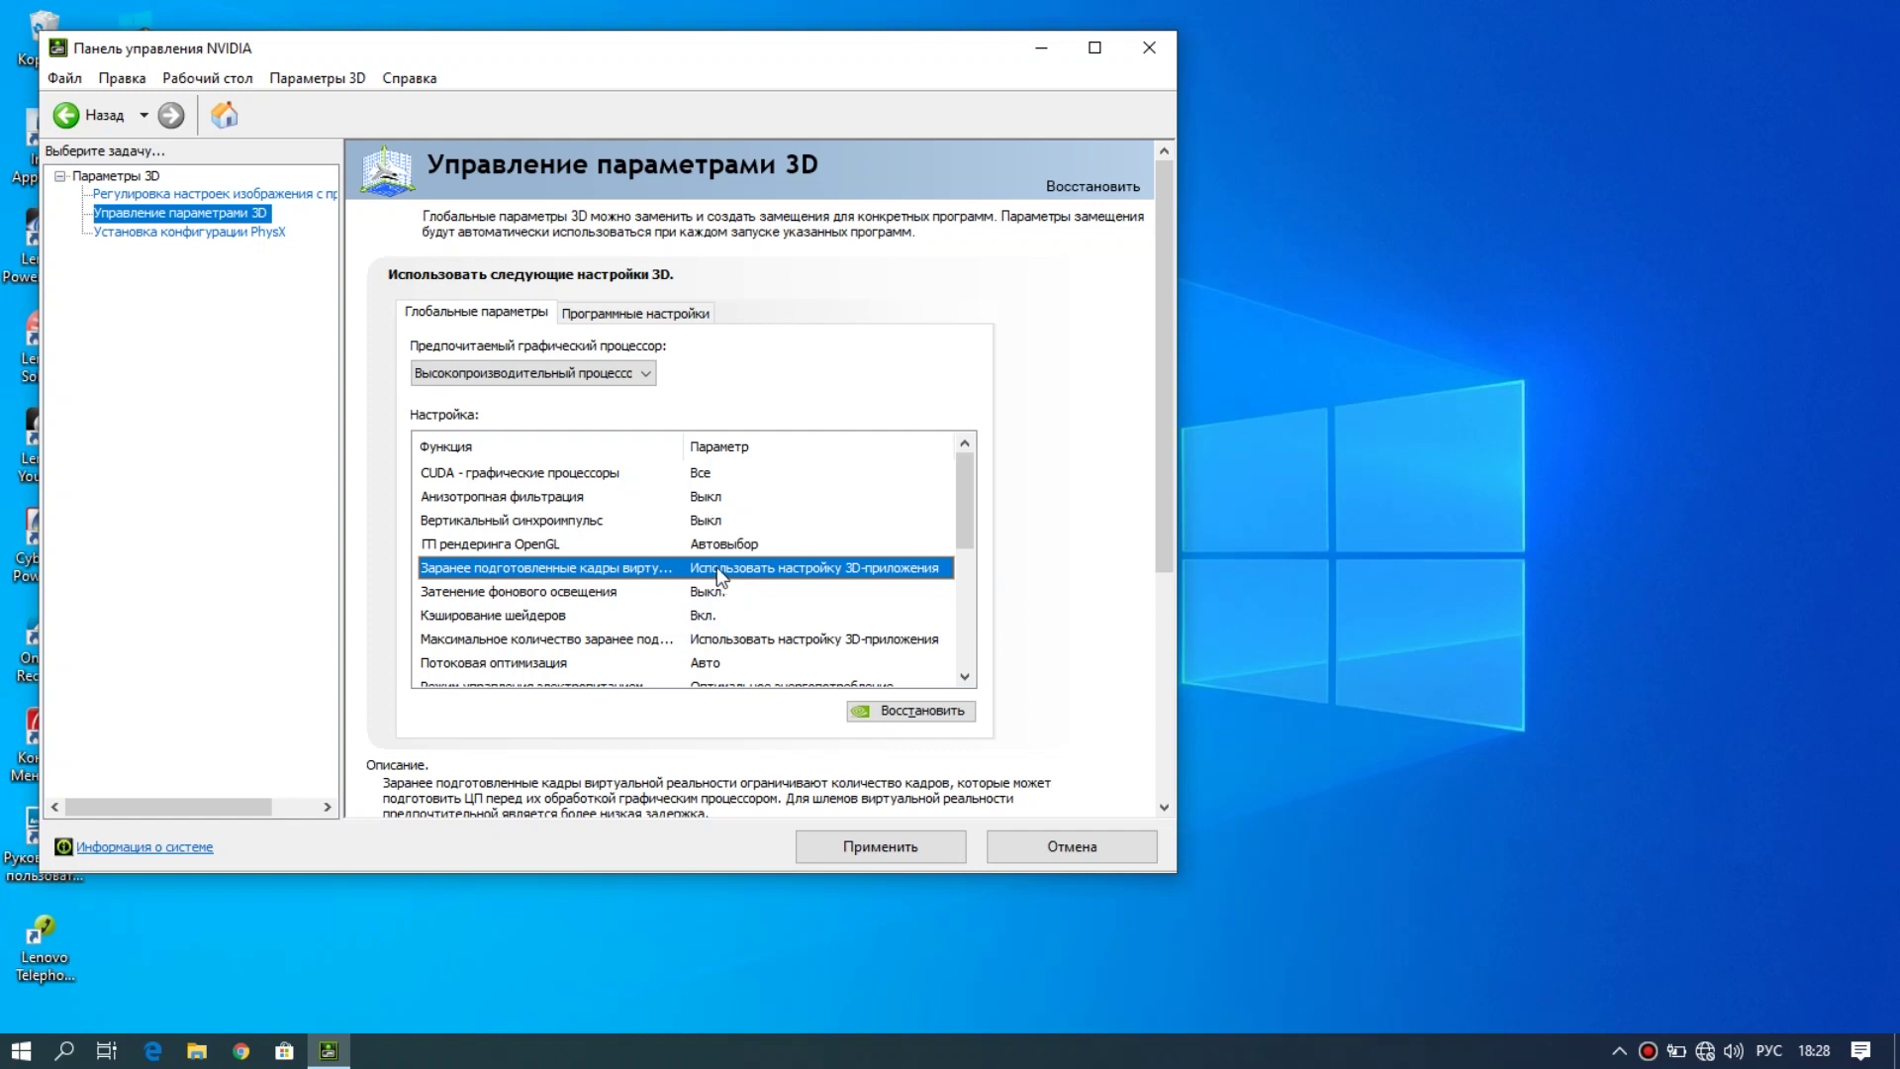
left_click(719, 571)
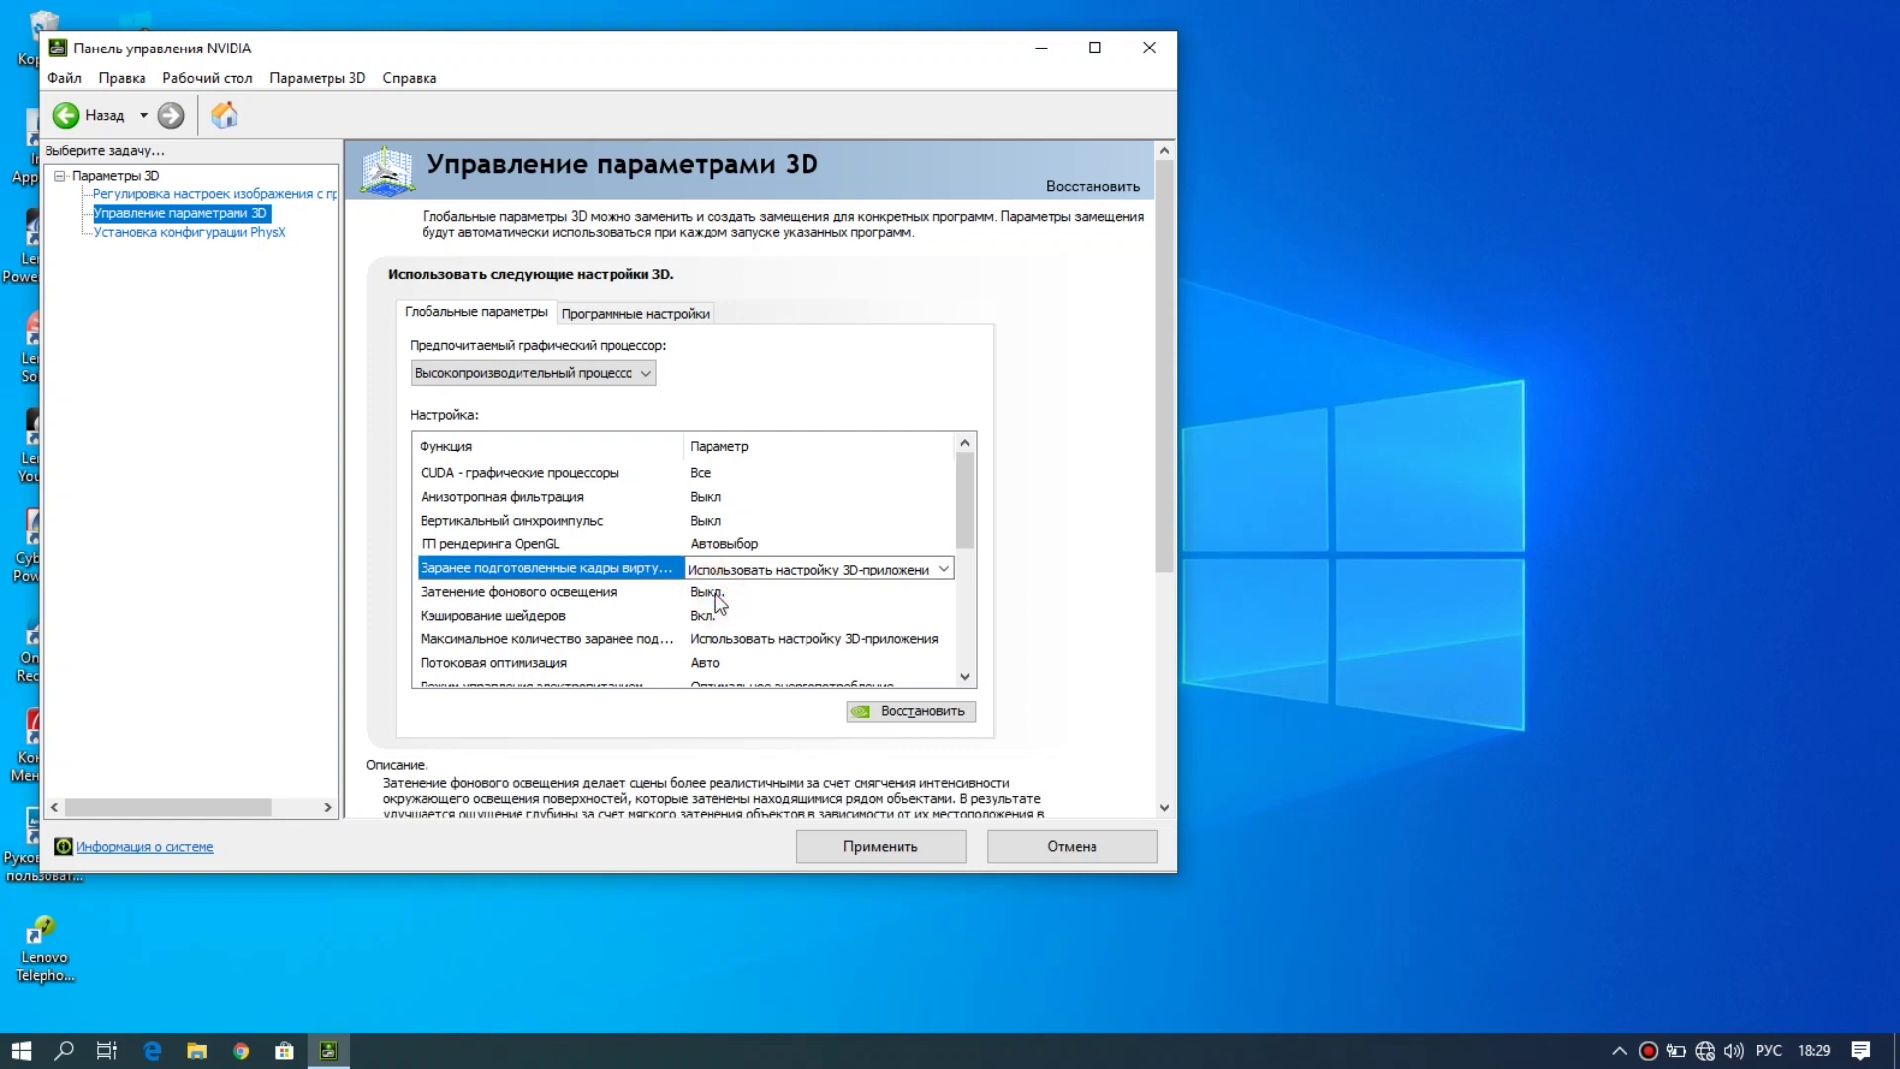
Set "Затенение фонового освещения" to "Выкл." and "Кэширование шейдеров" to "Вкл."
left_click(715, 593)
left_click(715, 591)
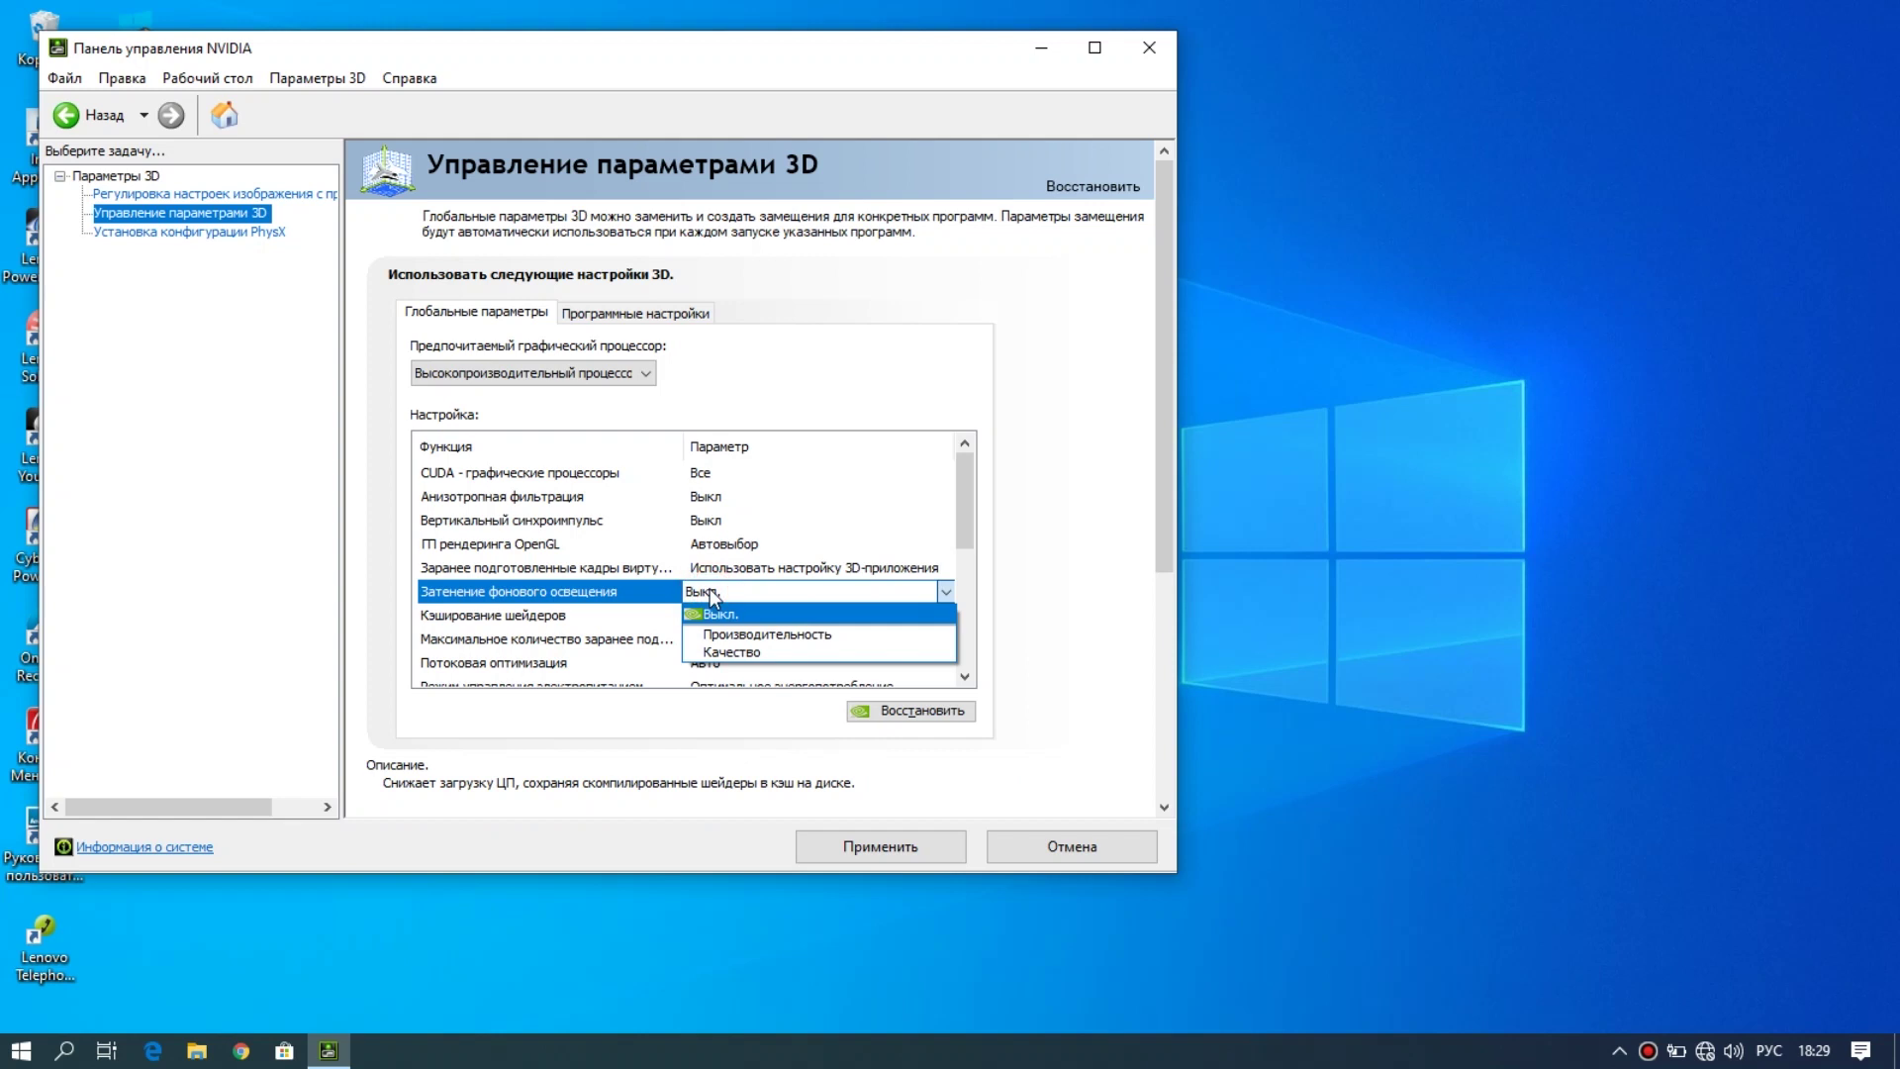
left_click(717, 614)
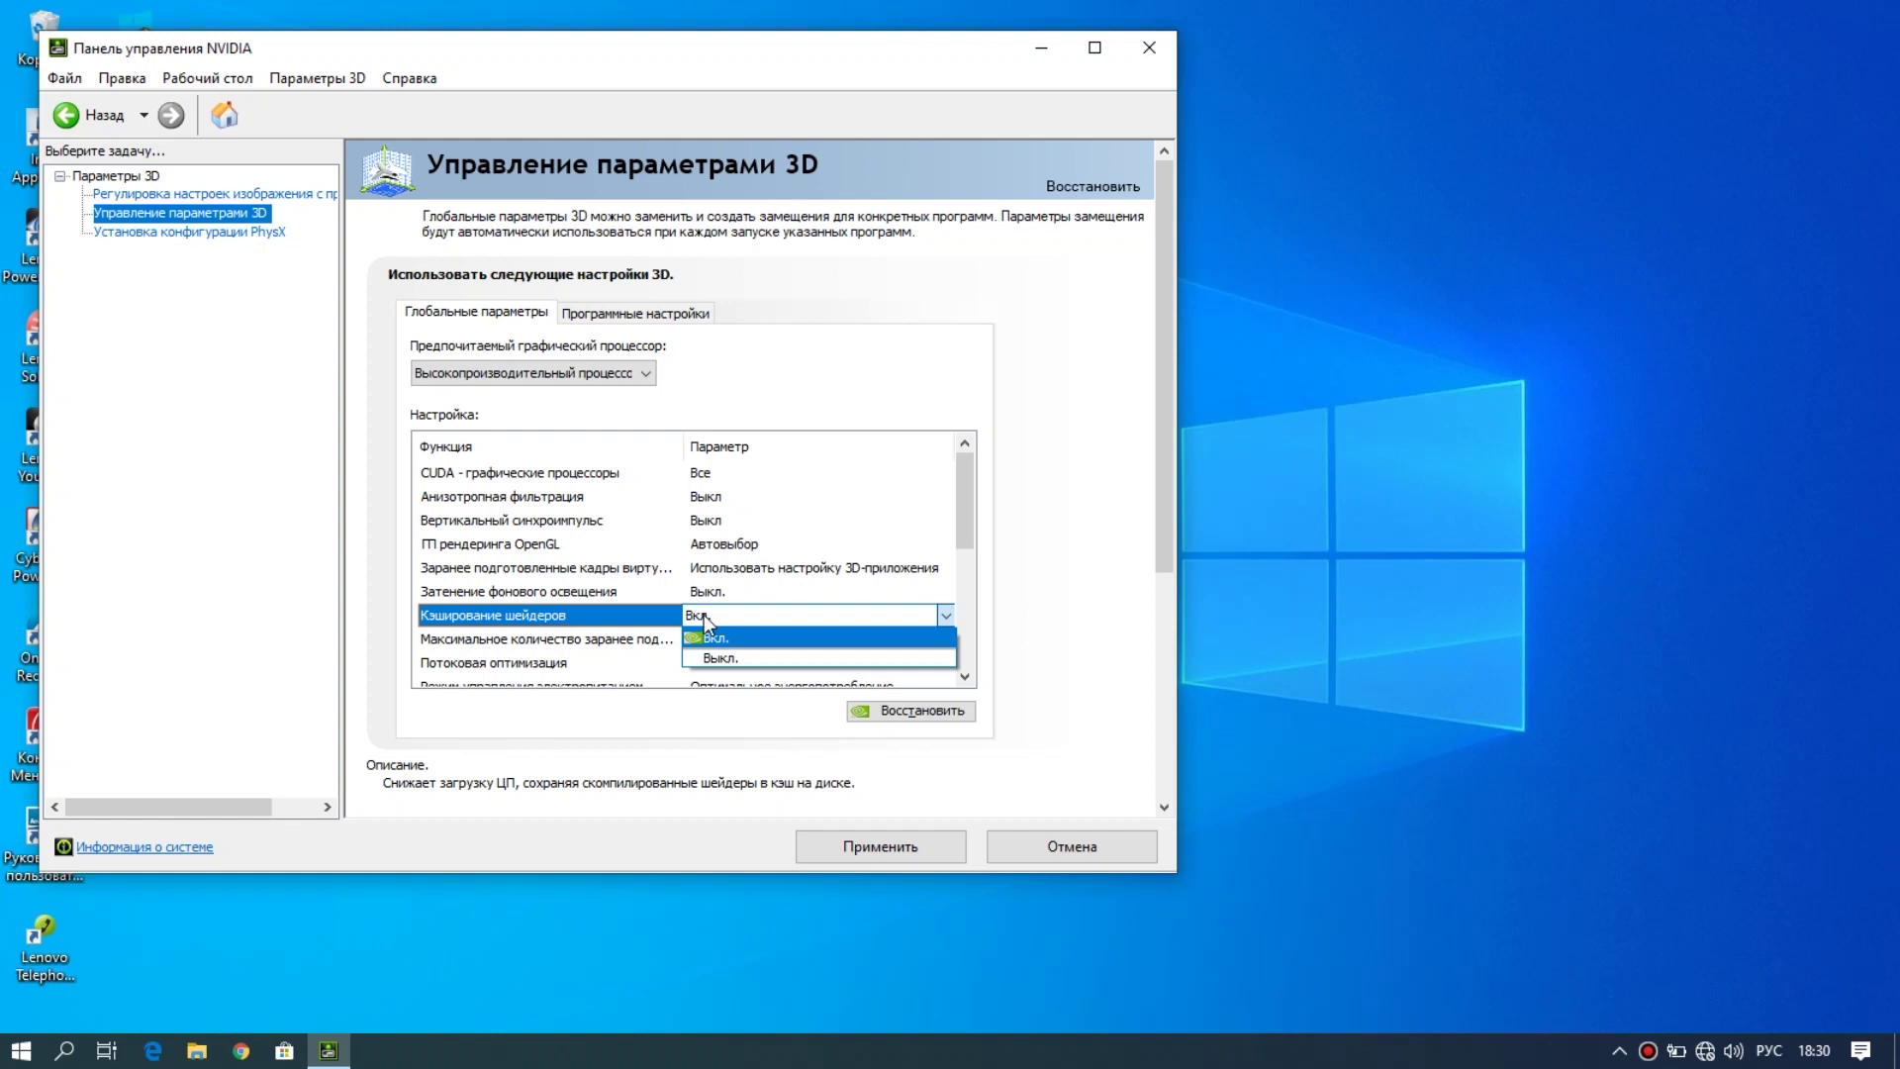
left_click(715, 638)
Set the maximum number of pre-rendered frames ("Максимальное количество заранее подготовленных кадров") to 4
scroll(554, 574, "down", 2)
left_click(516, 497)
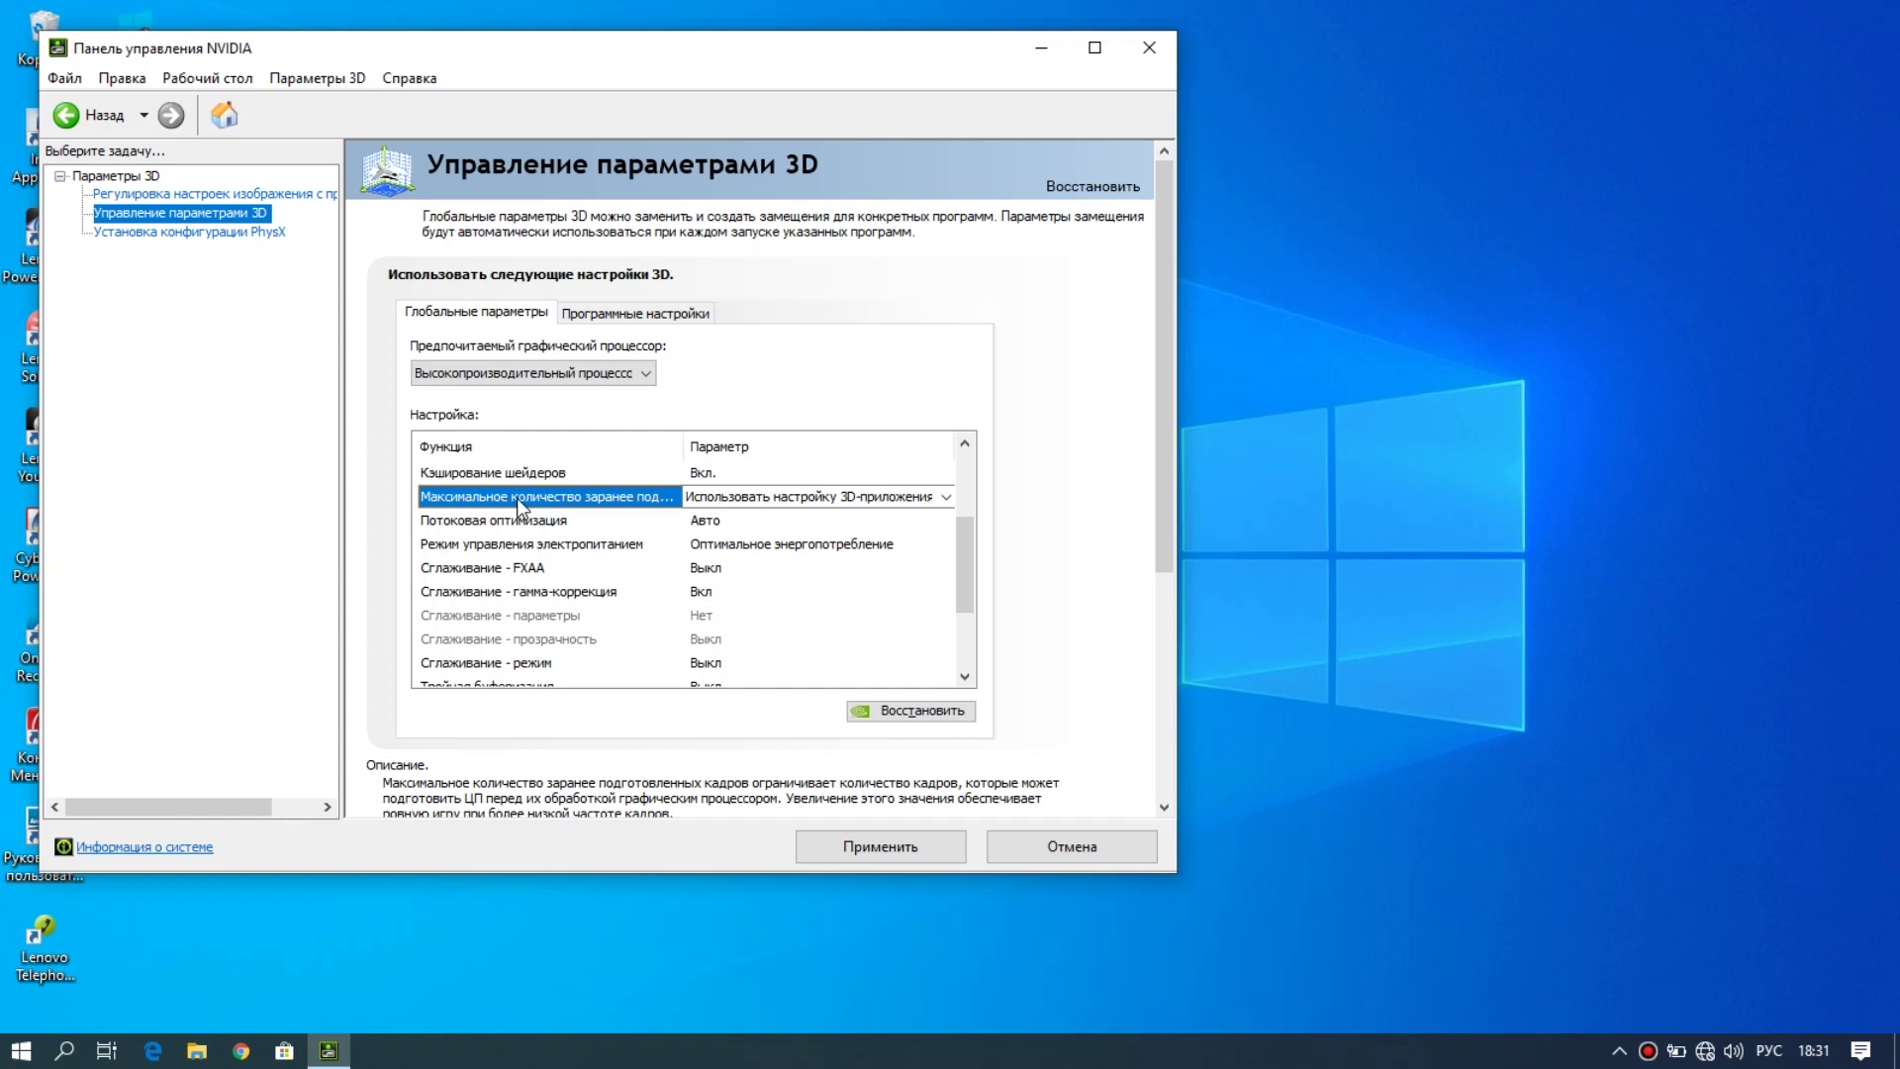
left_click(711, 499)
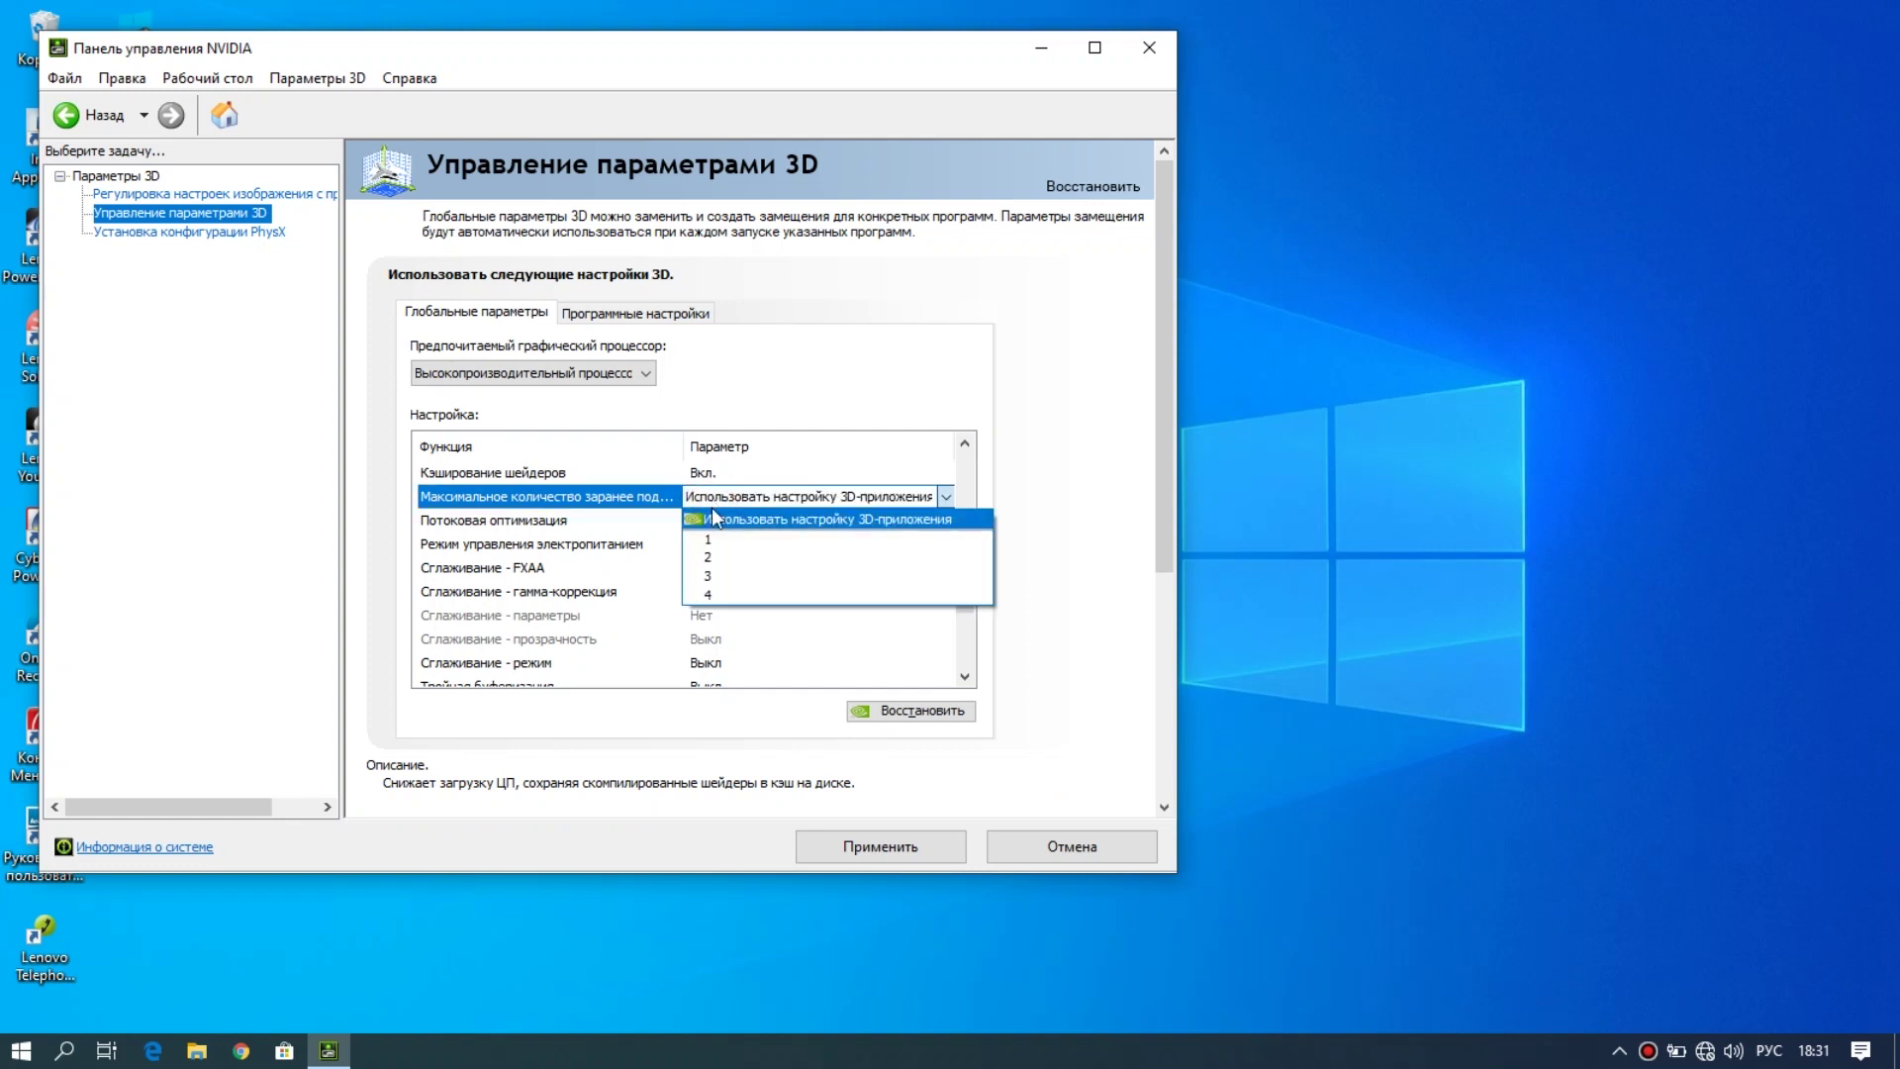
left_click(710, 592)
Check "Потоковая оптимизация" and set "Режим управления электропитанием" to "Предпочтителен режим максимальной производительности"
left_click(527, 543)
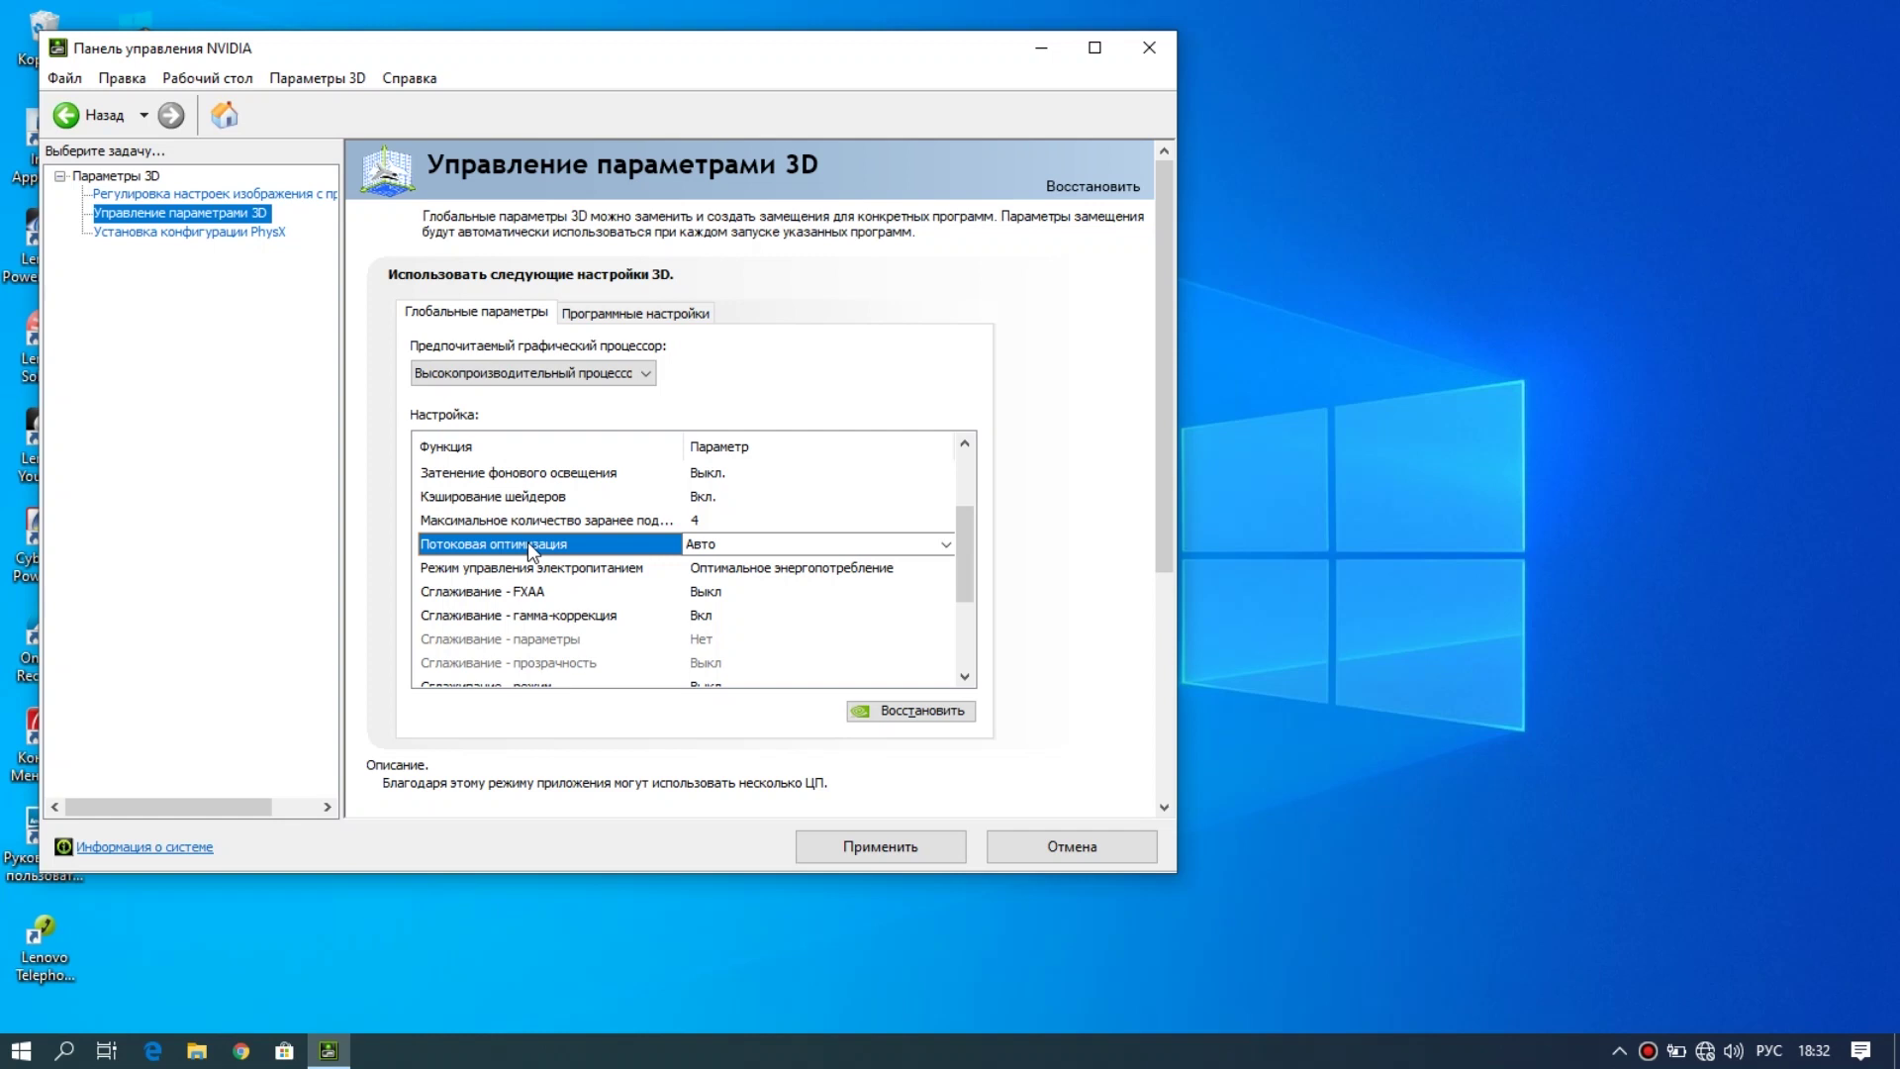
left_click(789, 600)
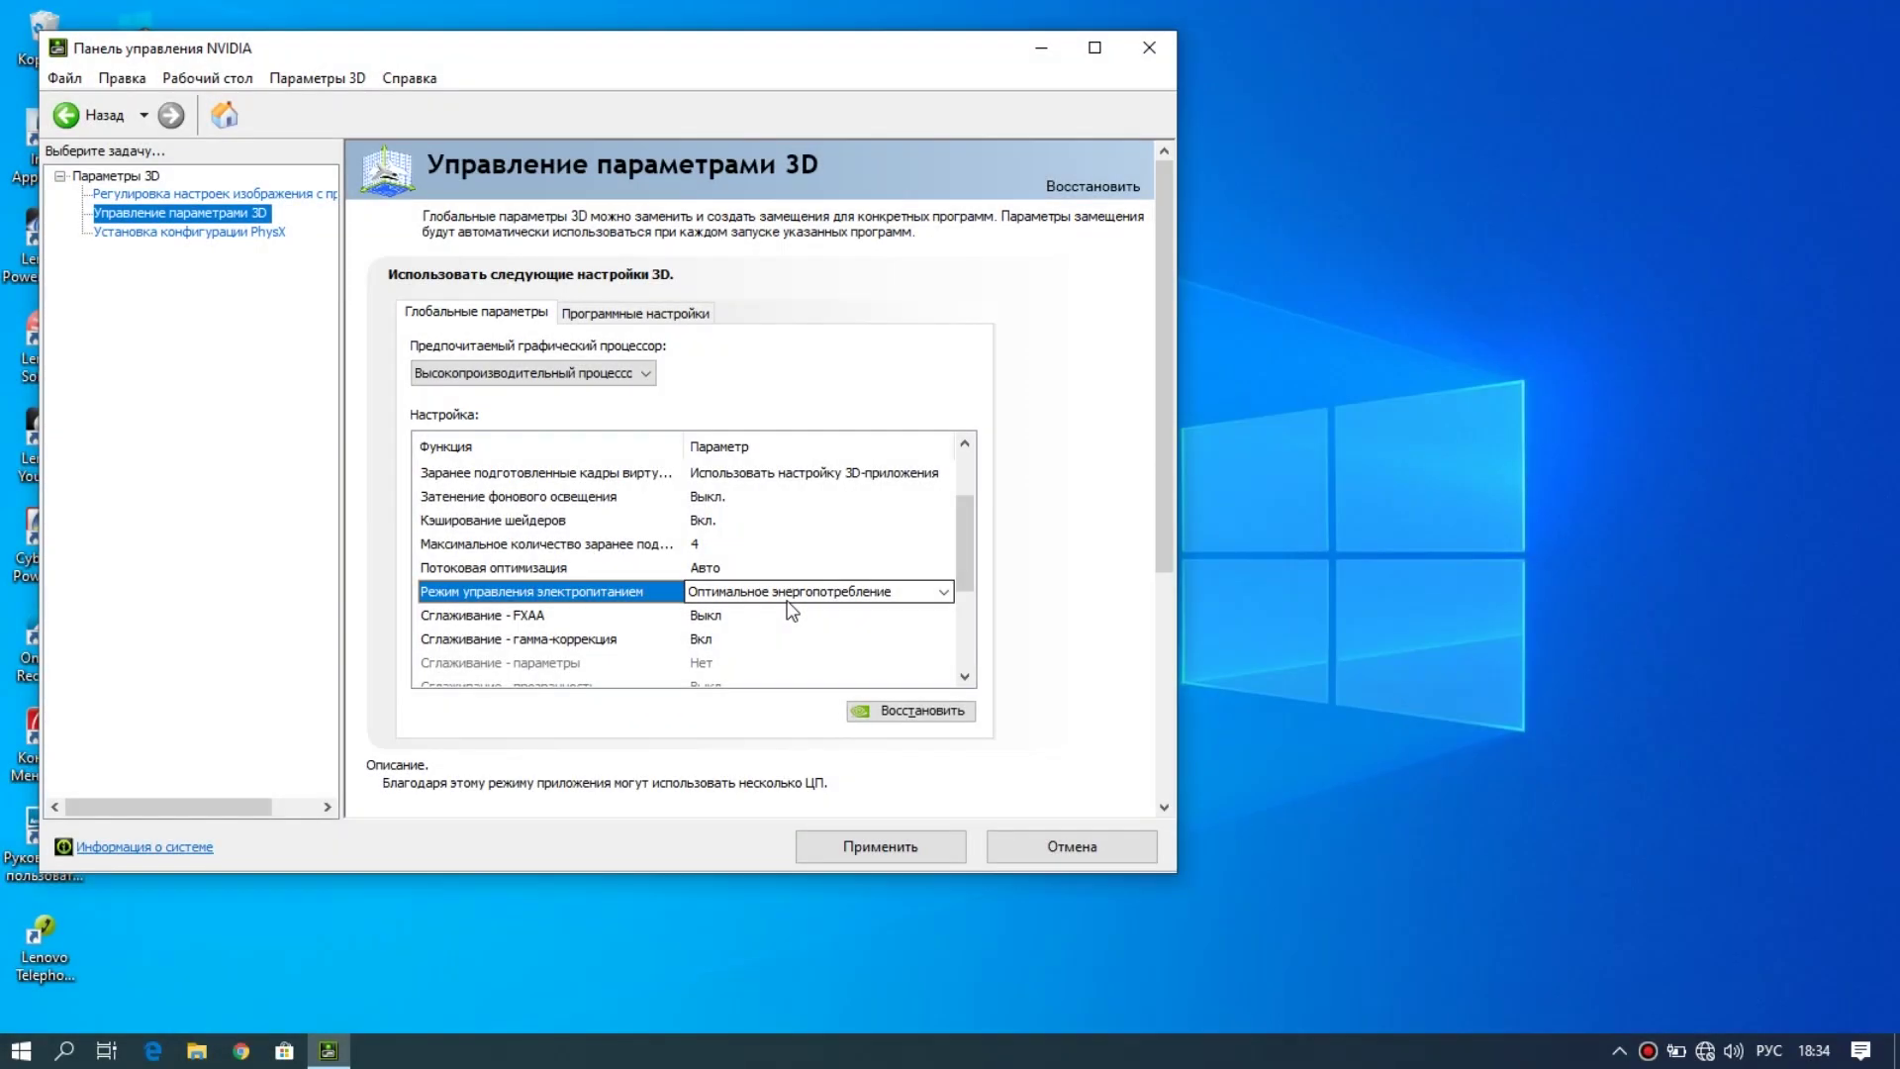
left_click(837, 594)
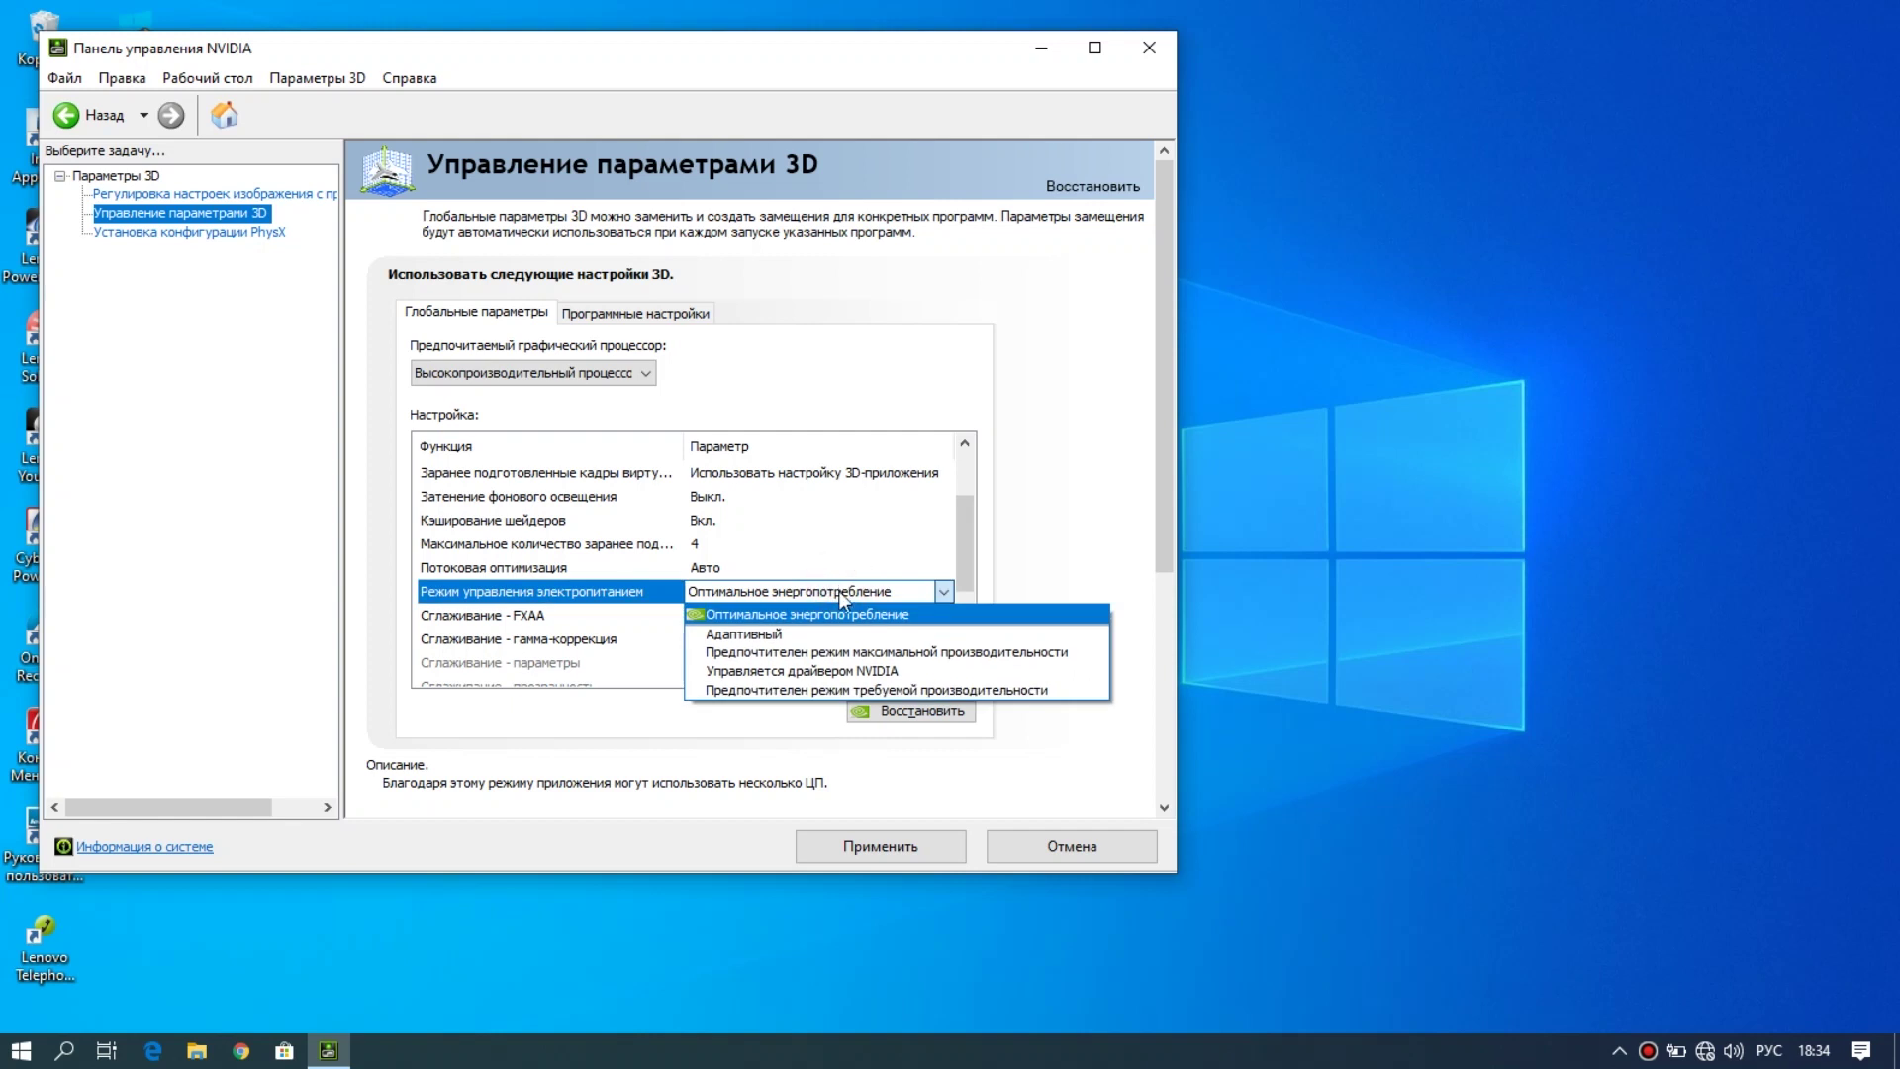
left_click(822, 652)
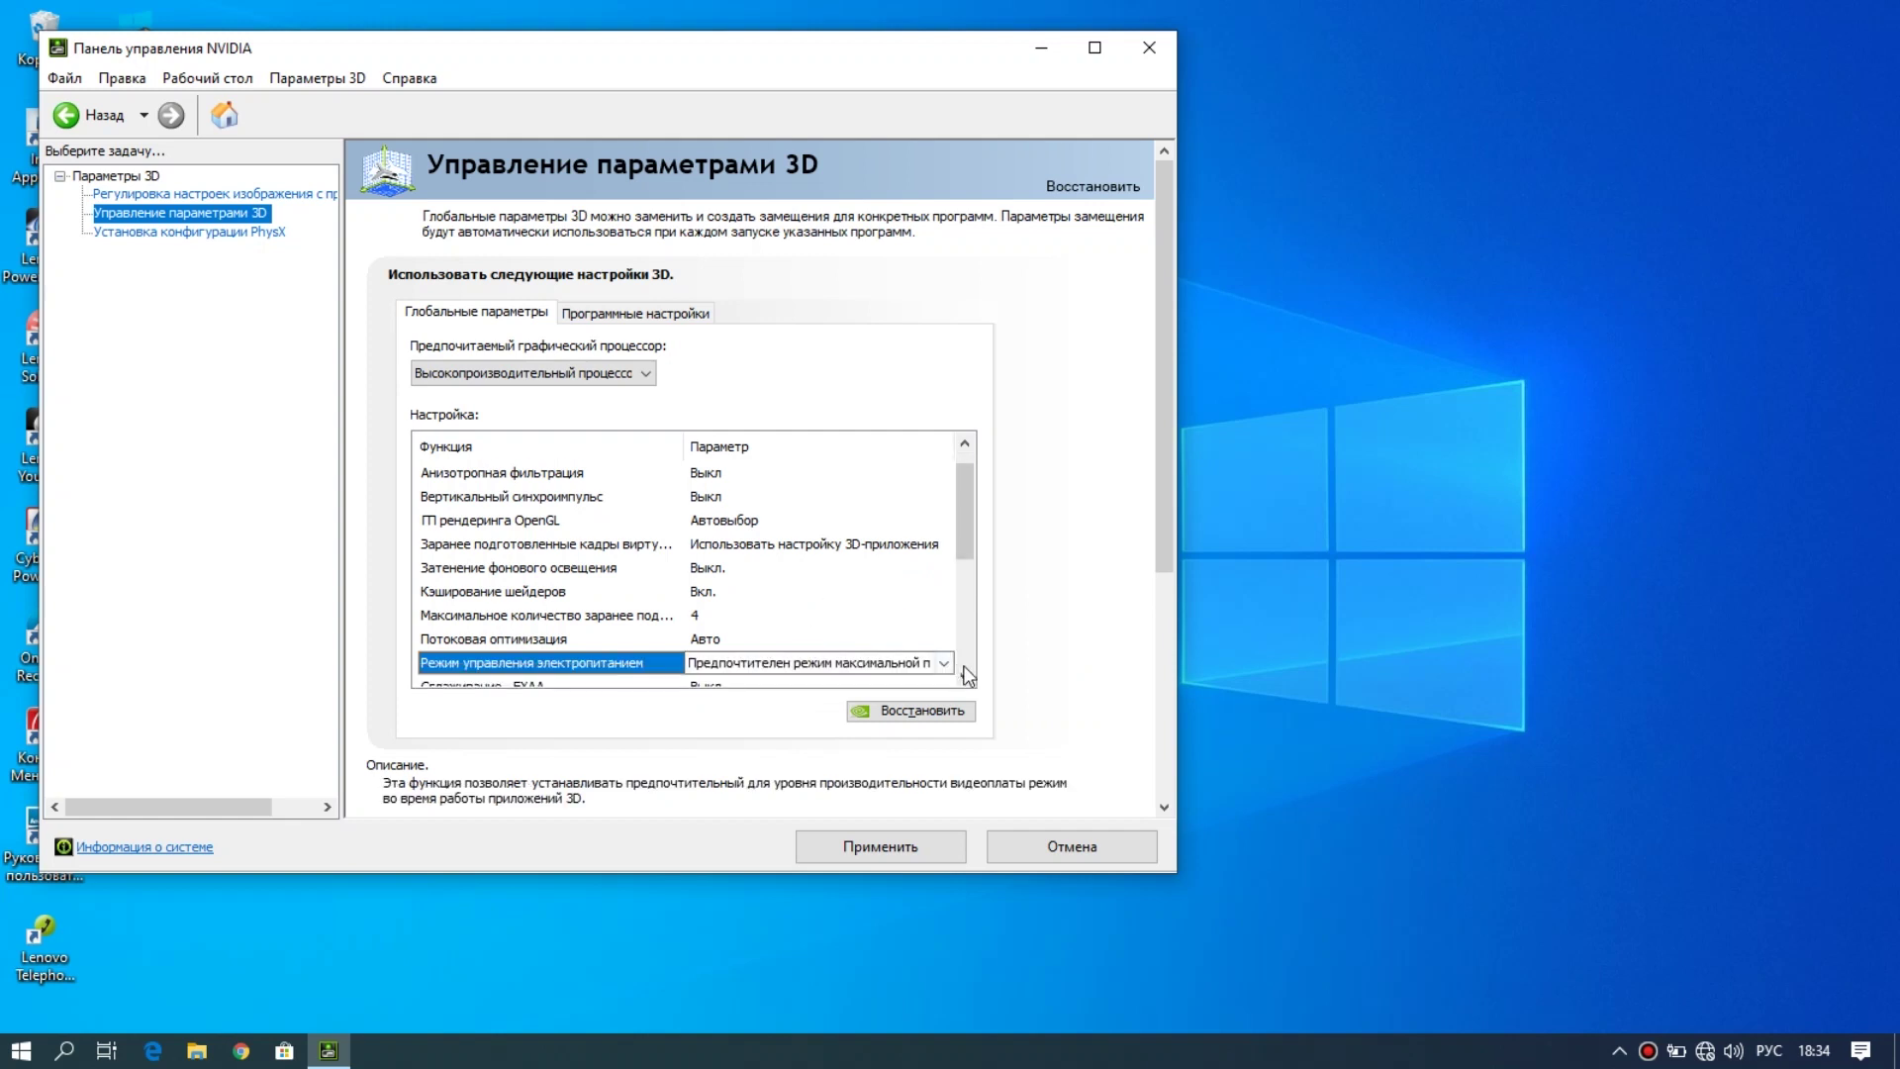
Set the antialiasing gamma correction ("Сглаживание - гамма-коррекция") to "Выкл"
left_click(964, 677)
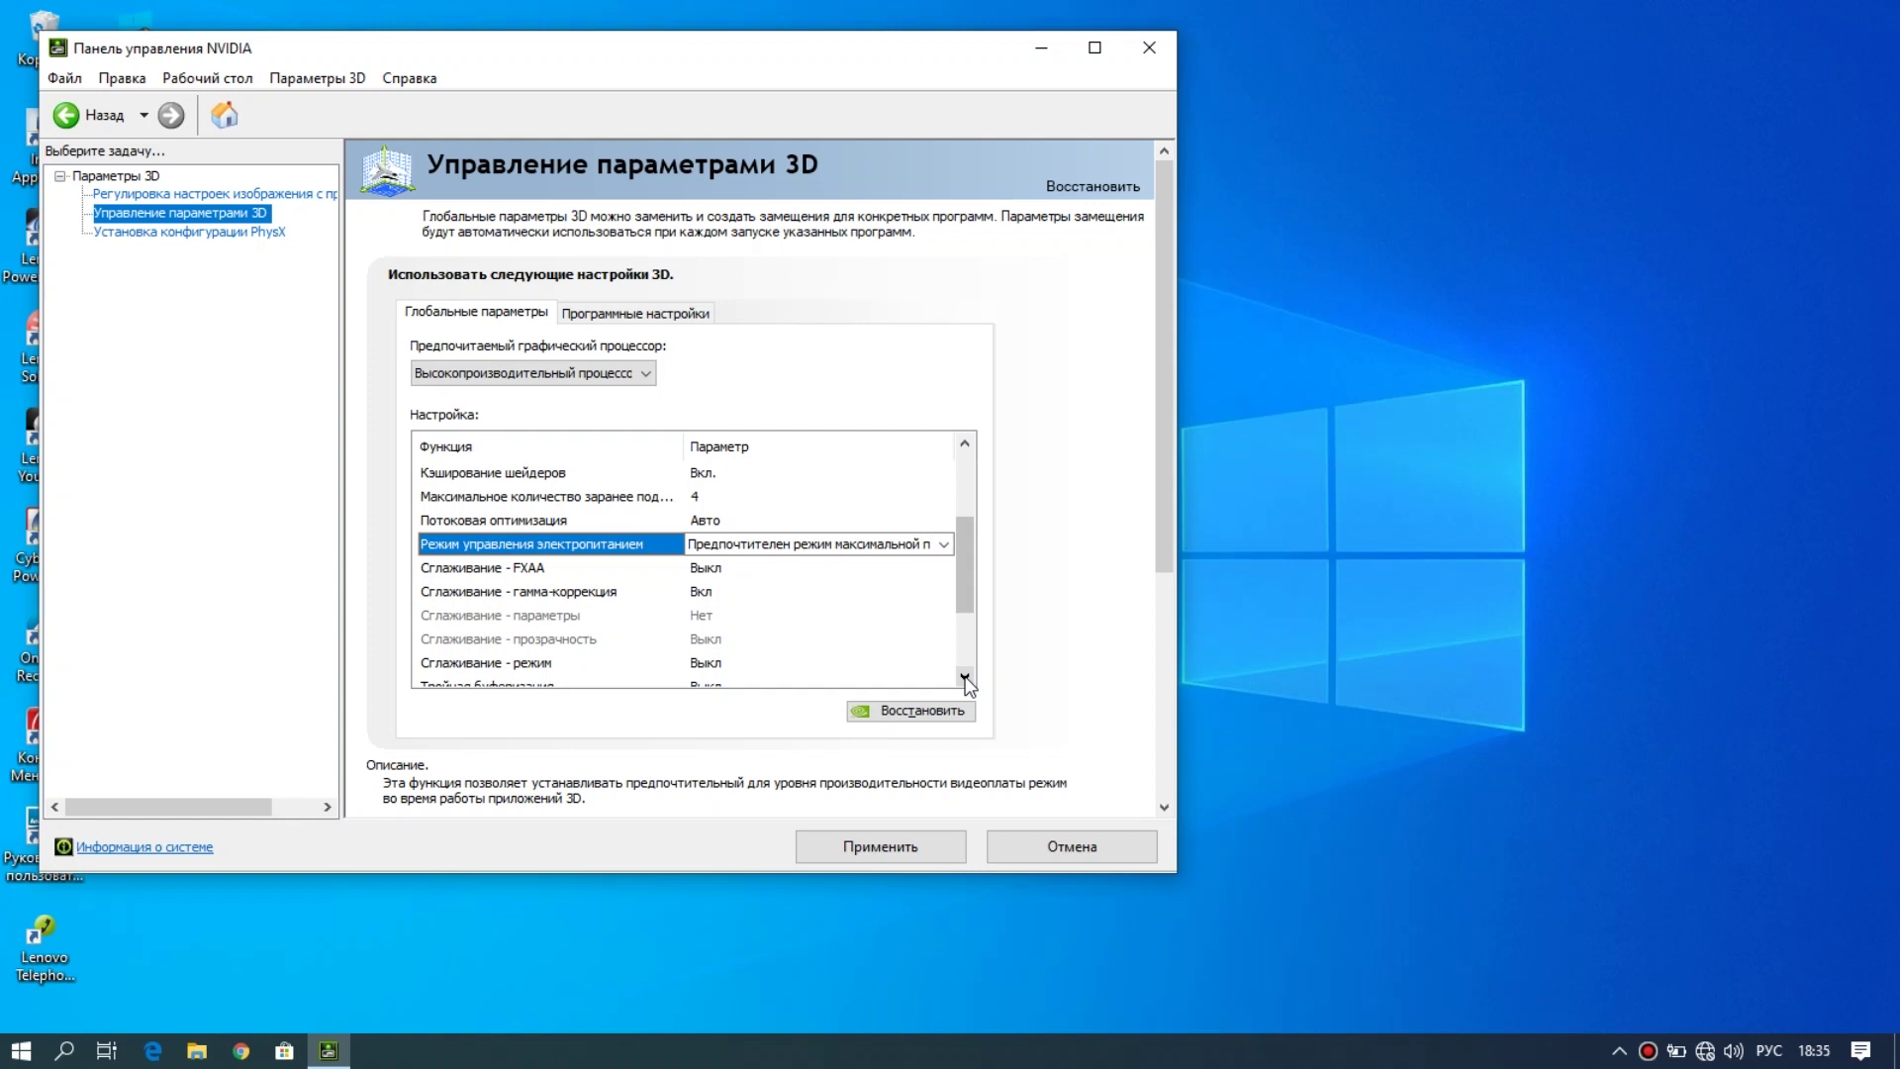
left_click(965, 677)
left_click(703, 521)
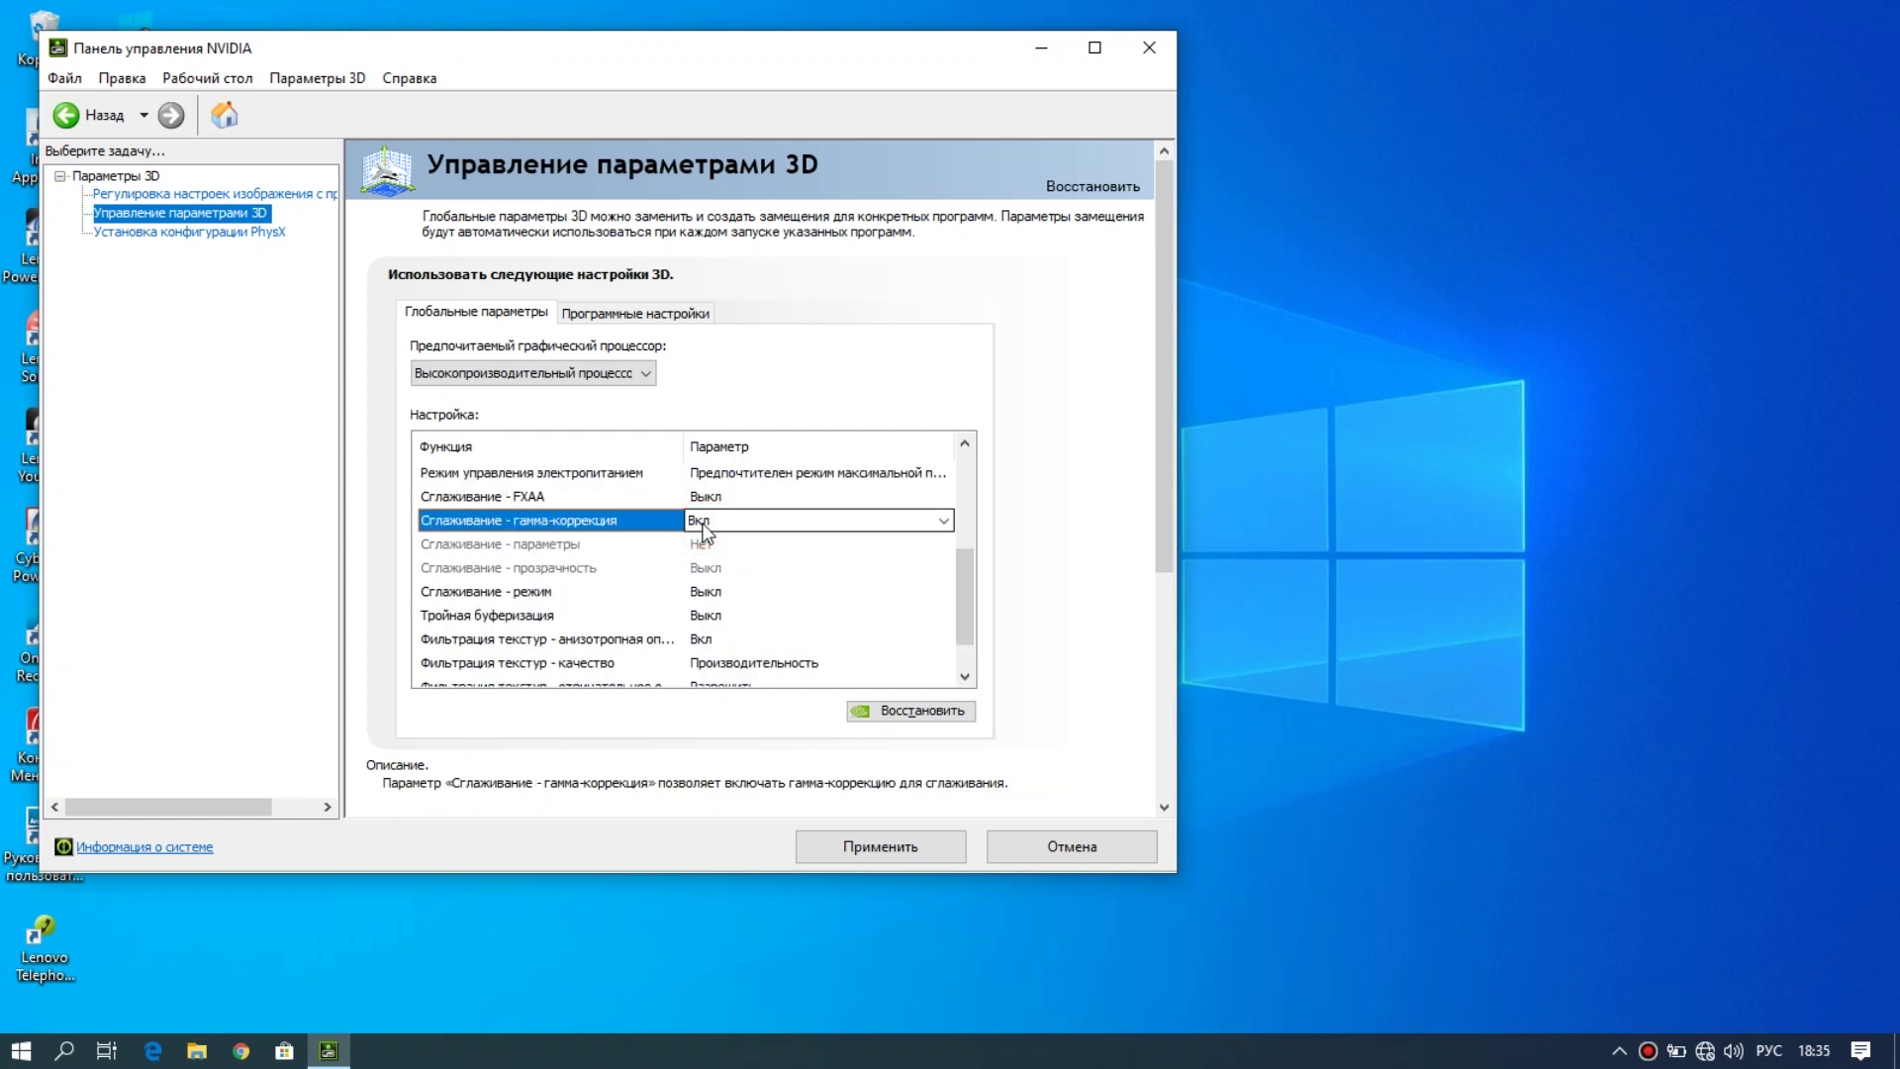
left_click(720, 523)
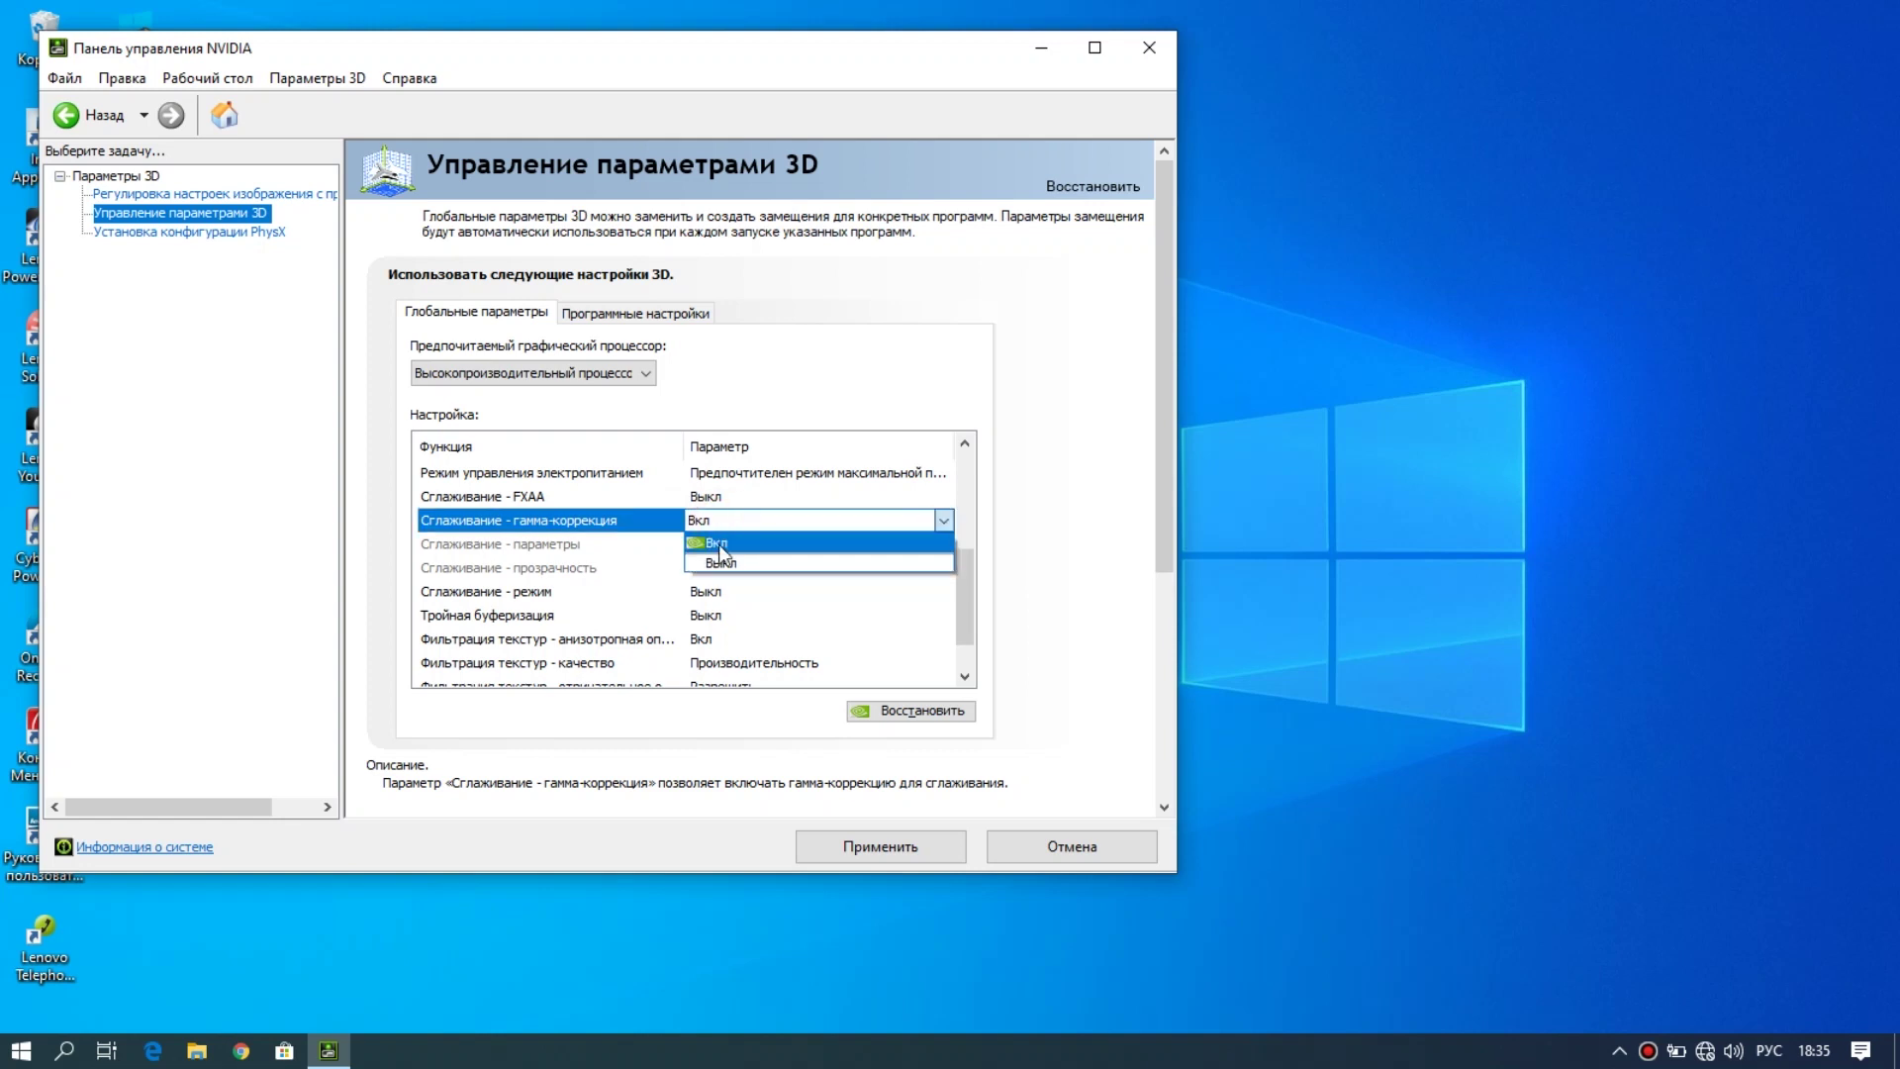
left_click(720, 562)
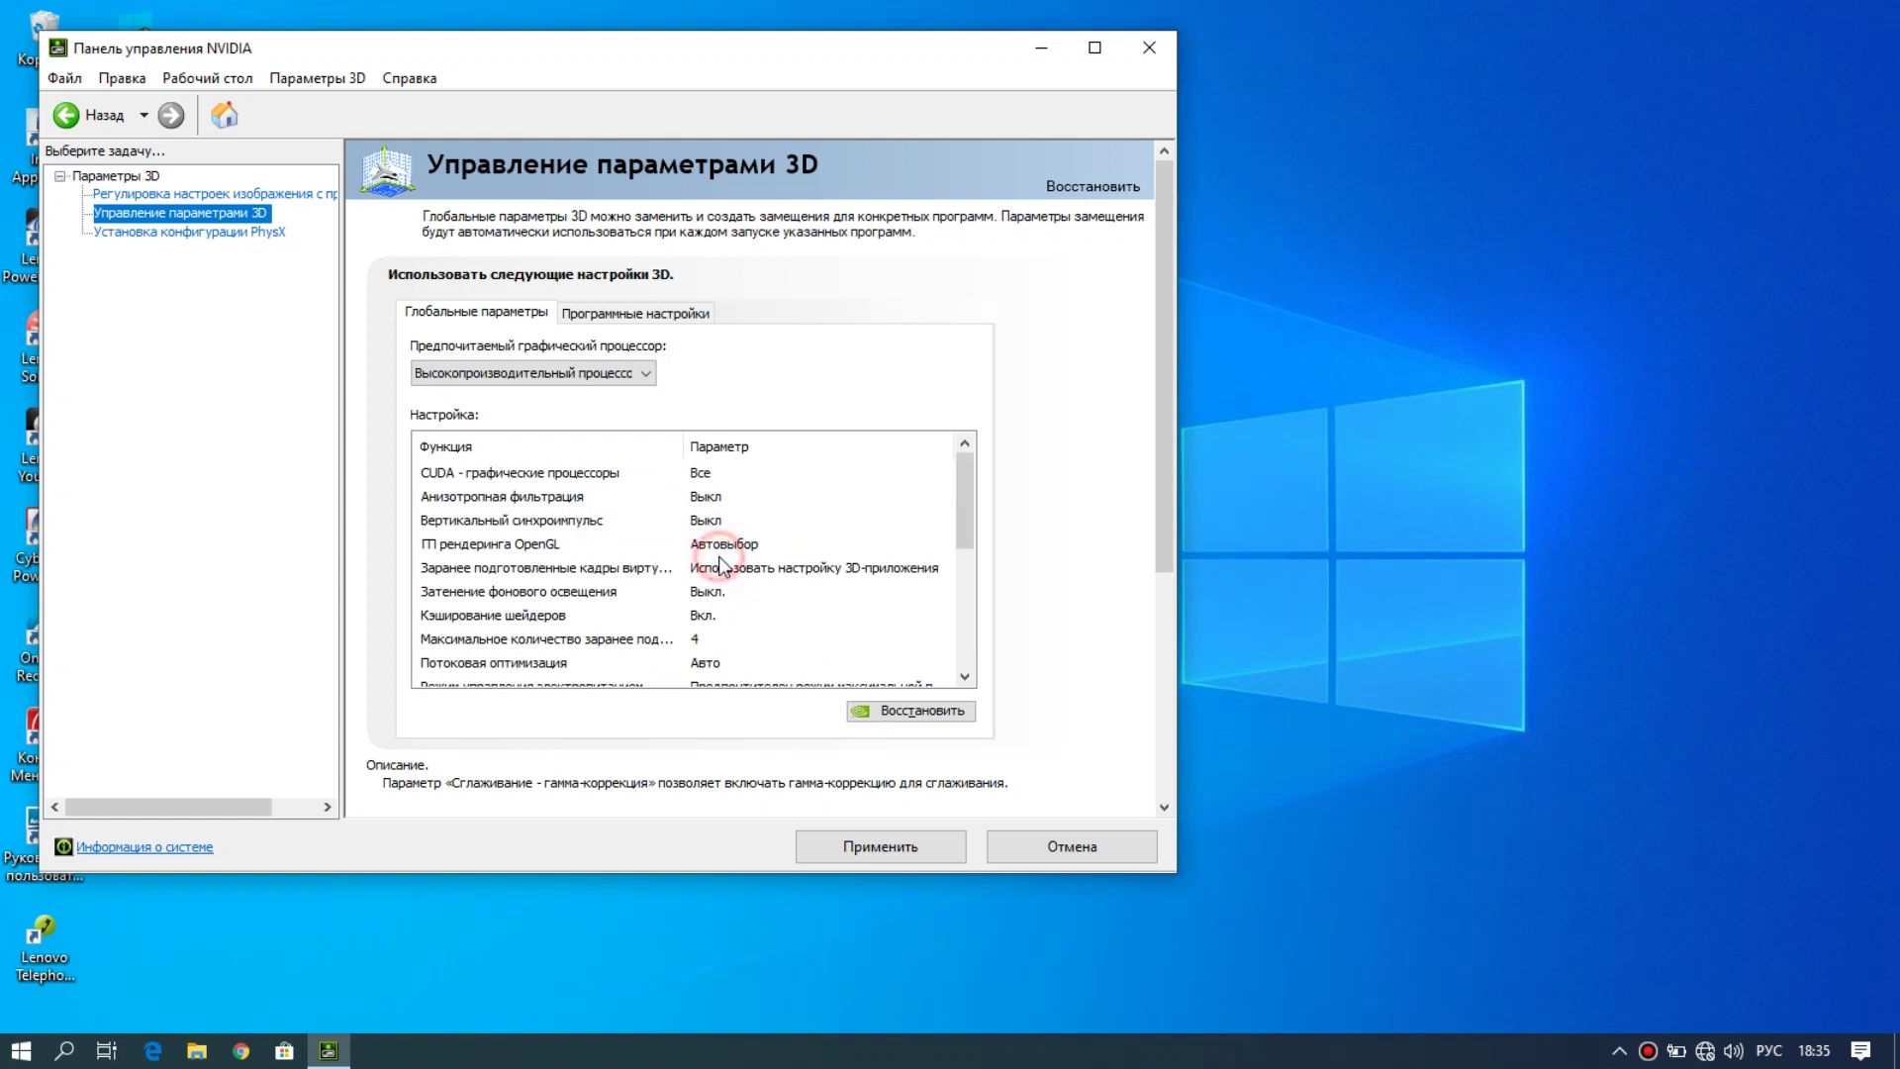
Review the remaining antialiasing, "Тройная буферизация" and texture filtering settings at the end of the global 3D settings list
left_click(964, 679)
left_click(965, 679)
left_click(965, 679)
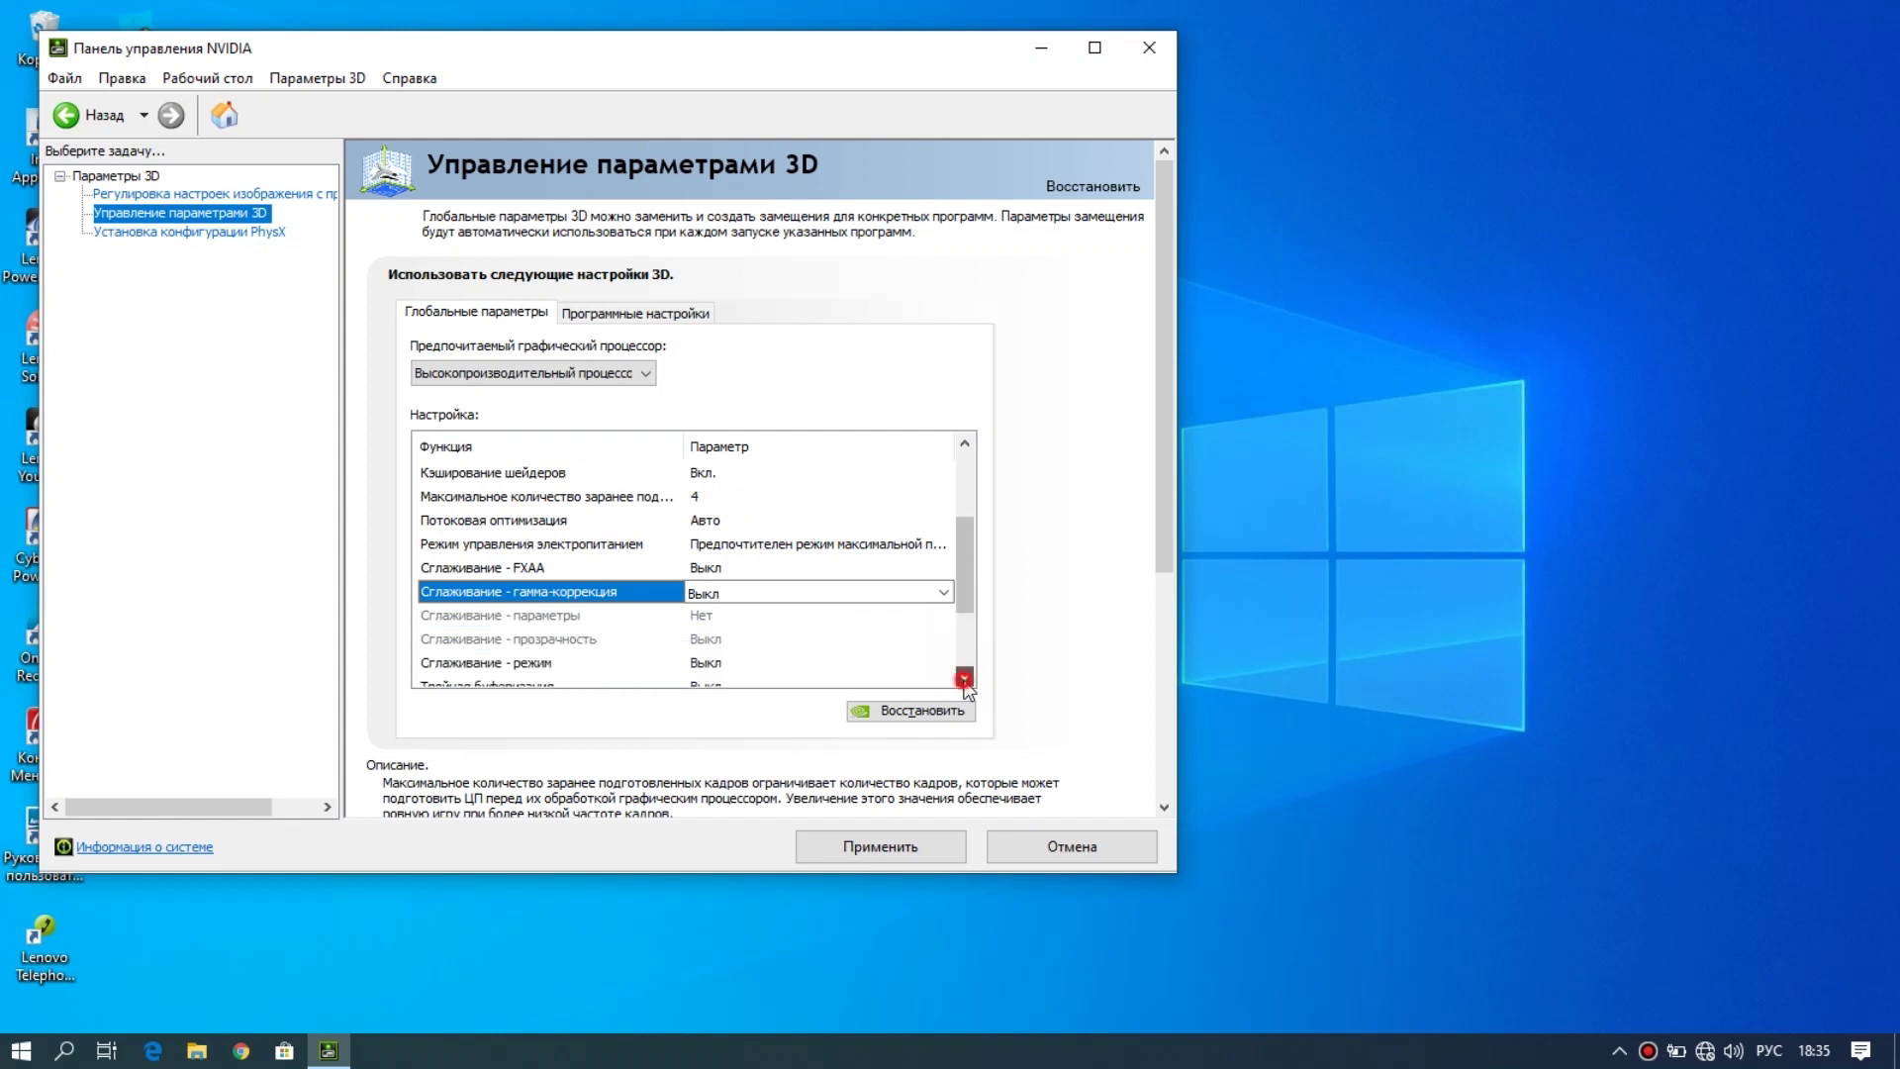
left_click(965, 678)
left_click(965, 678)
left_click(965, 679)
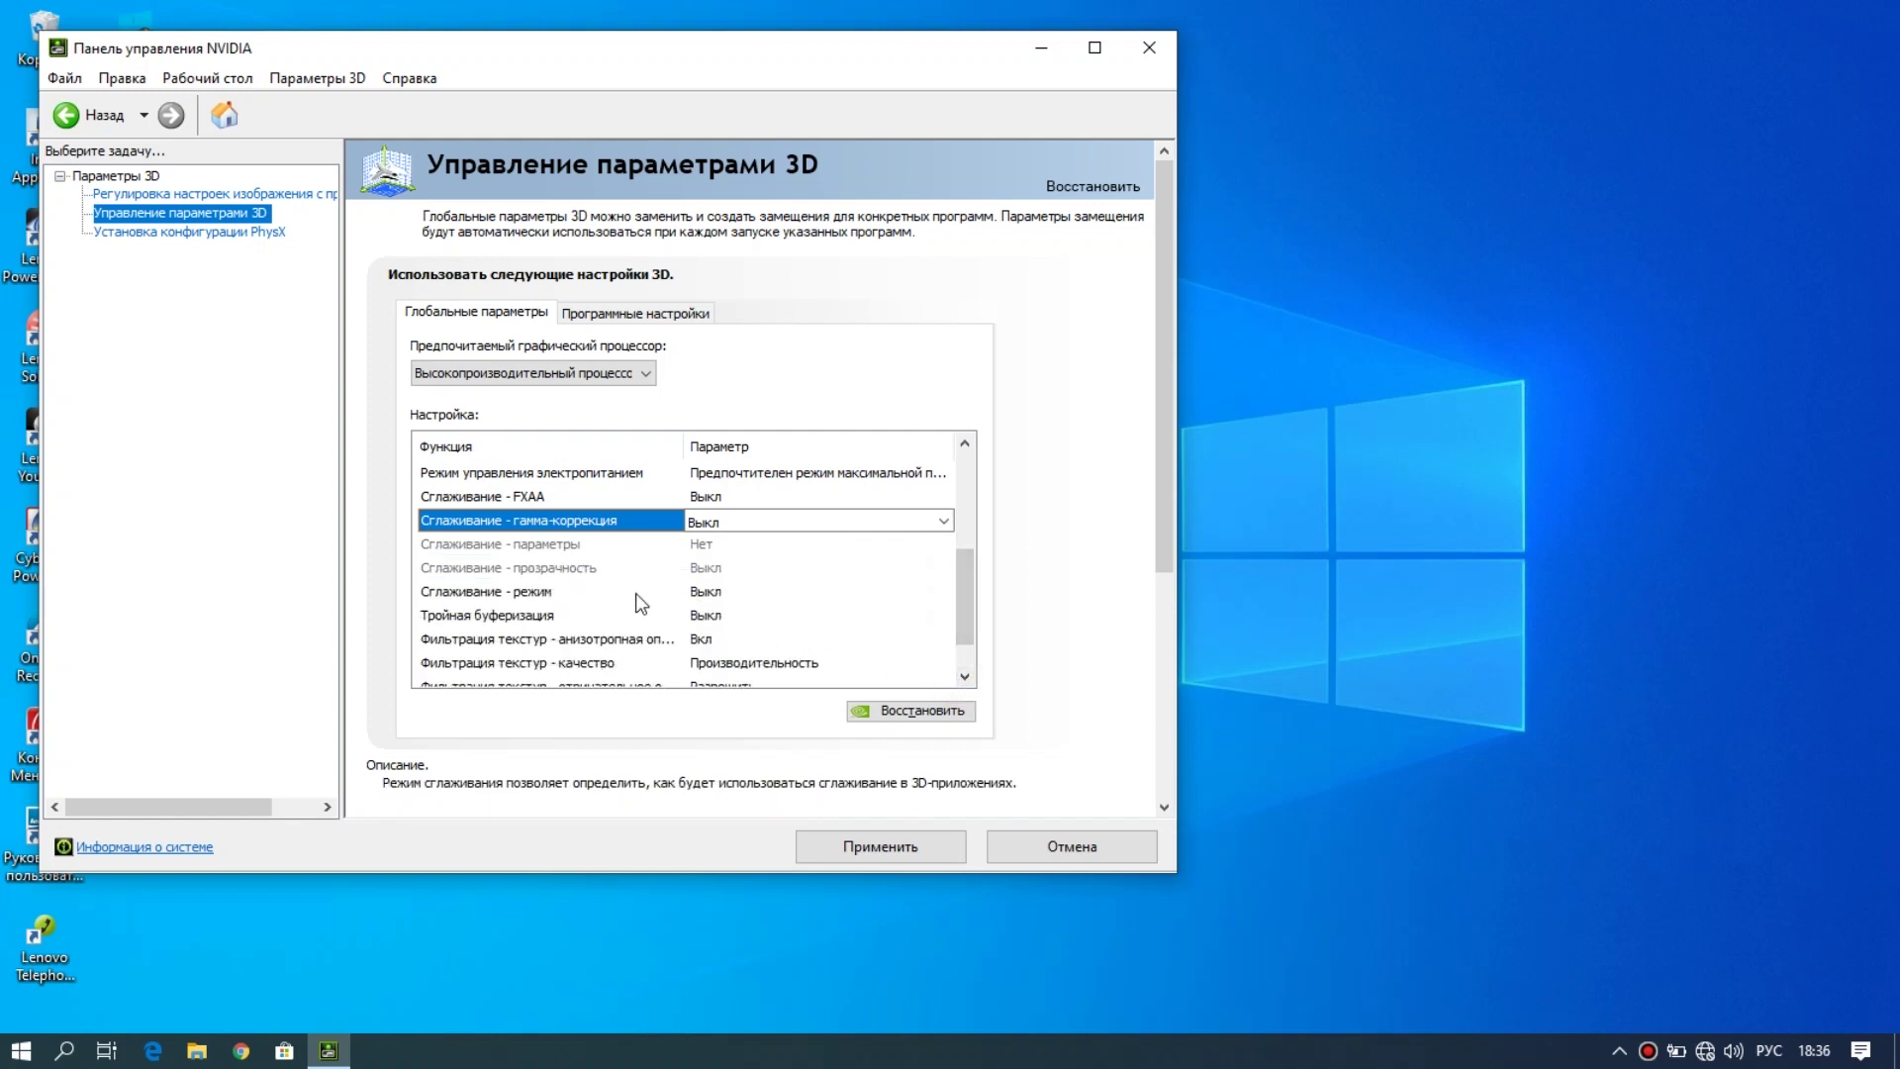
left_click(536, 615)
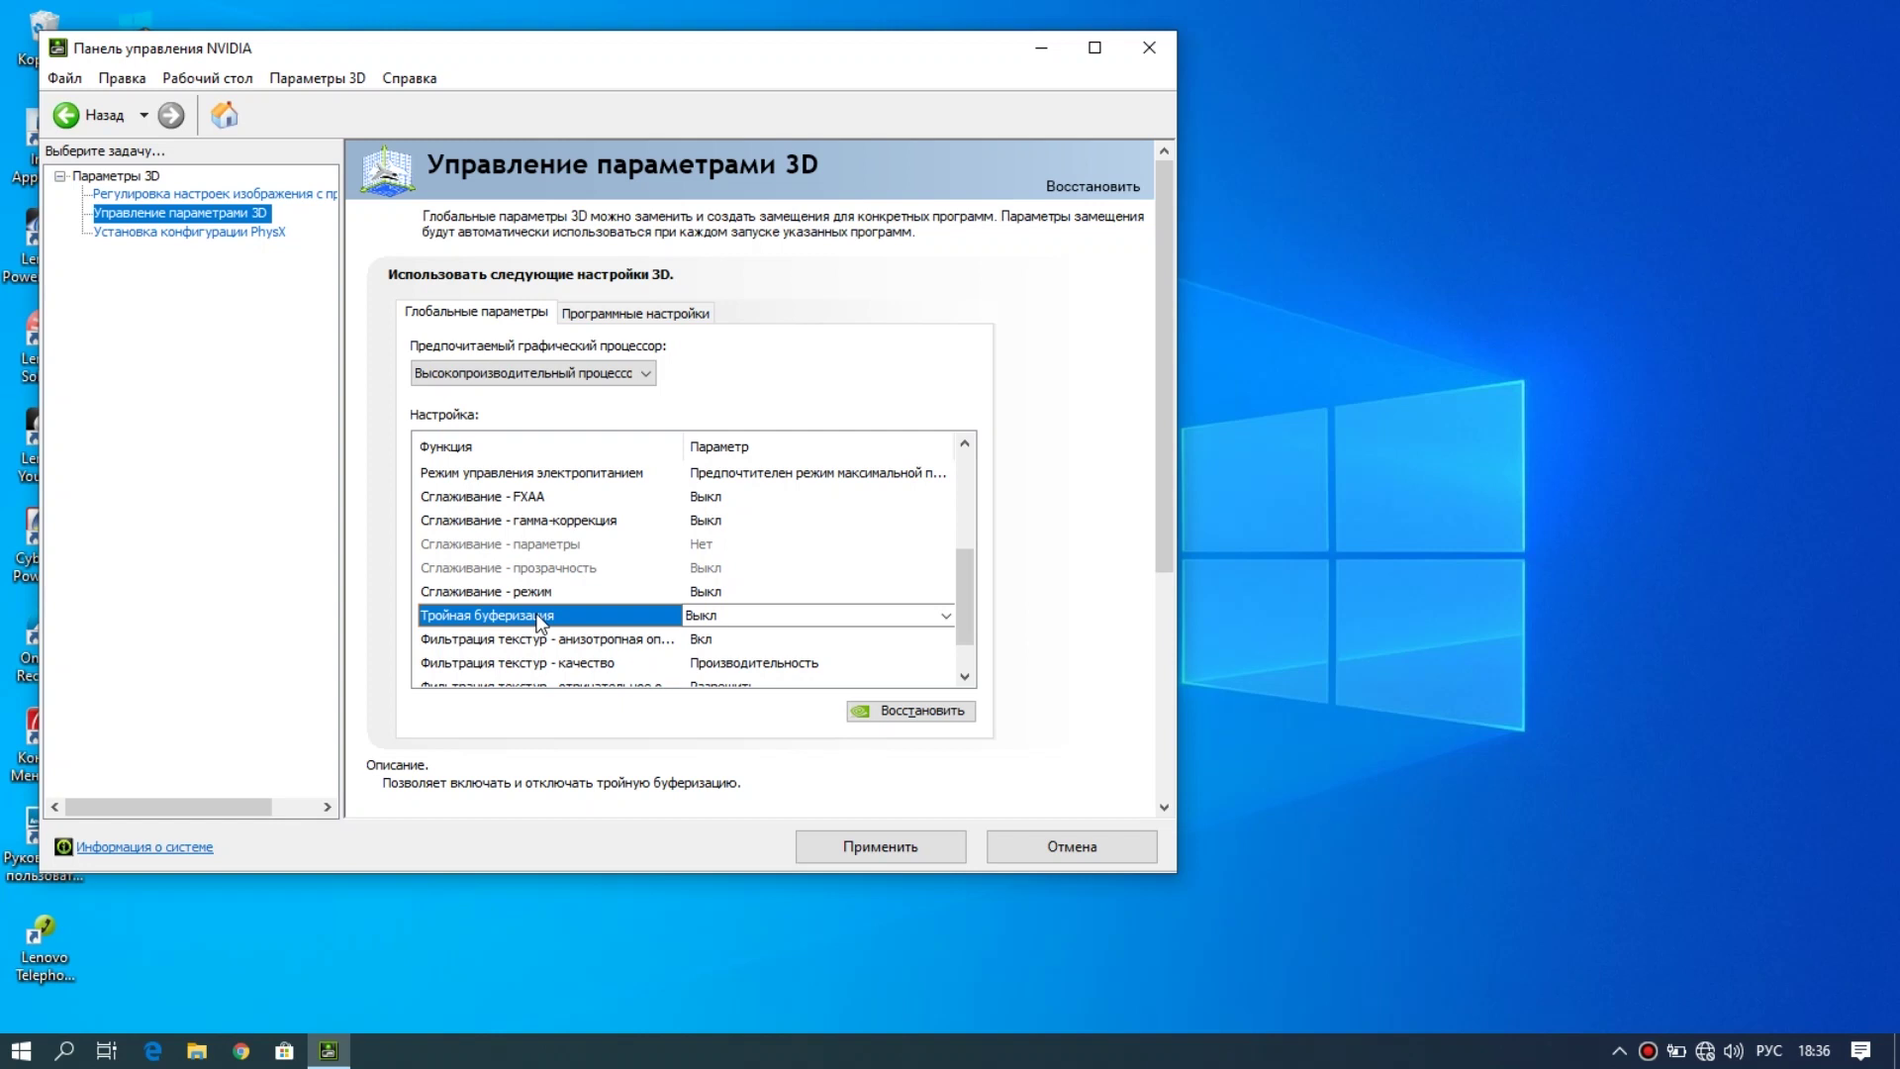
left_click(965, 677)
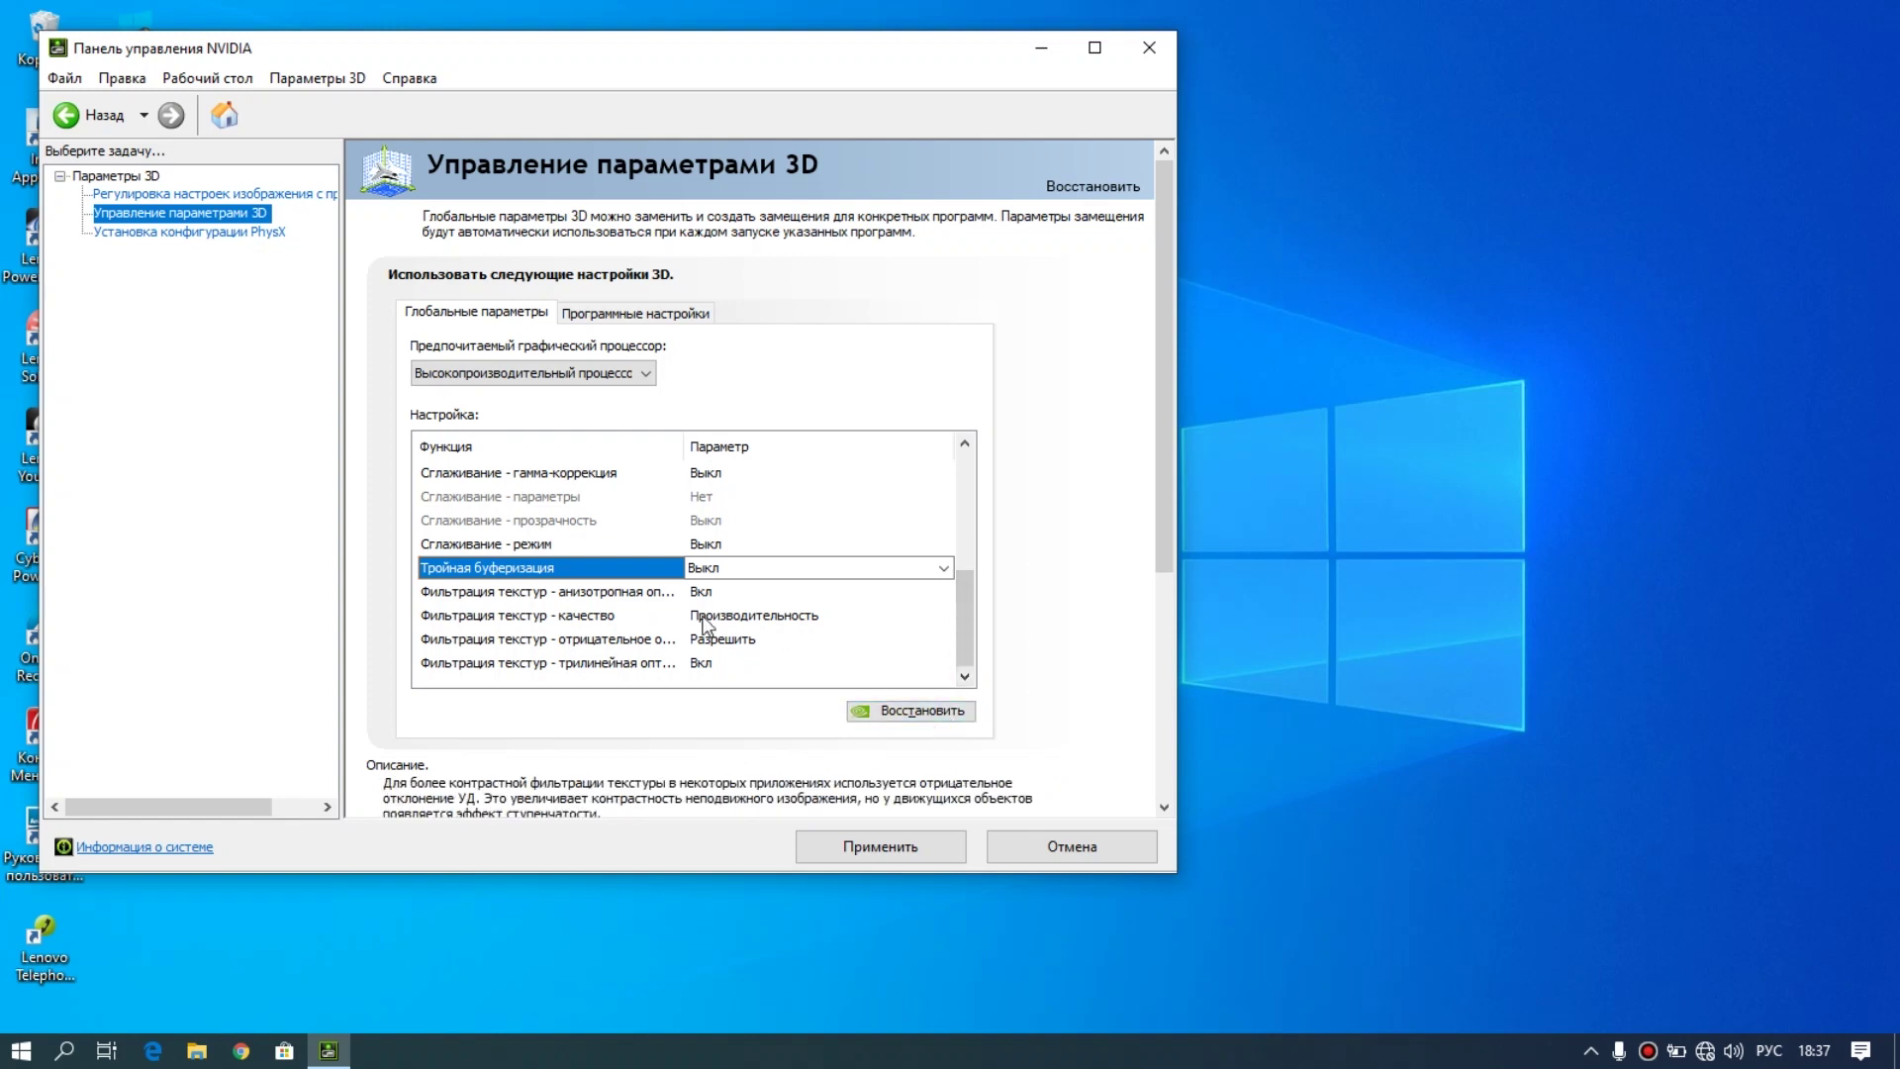
Check the anisotropic texture filtering optimization and set "Фильтрация текстур - качество" to "Высокая производительность"
left_click(624, 591)
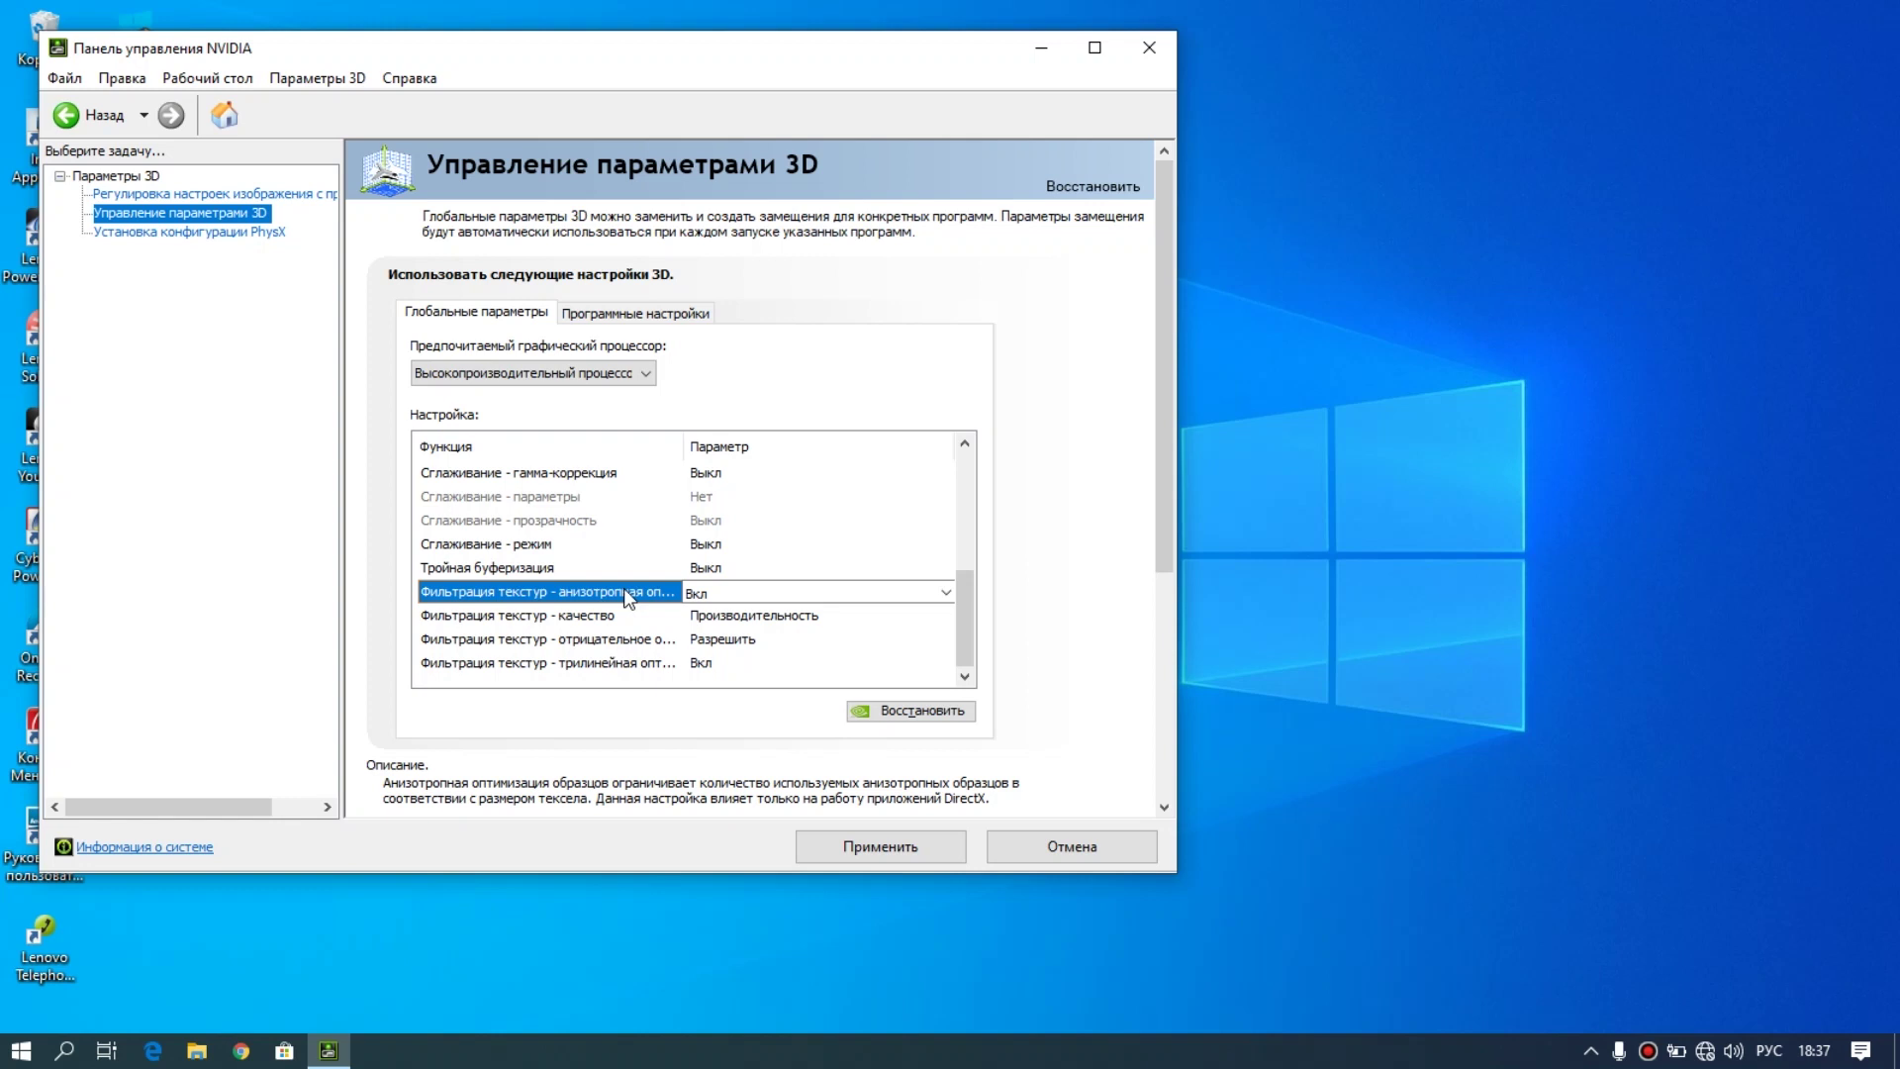
left_click(627, 613)
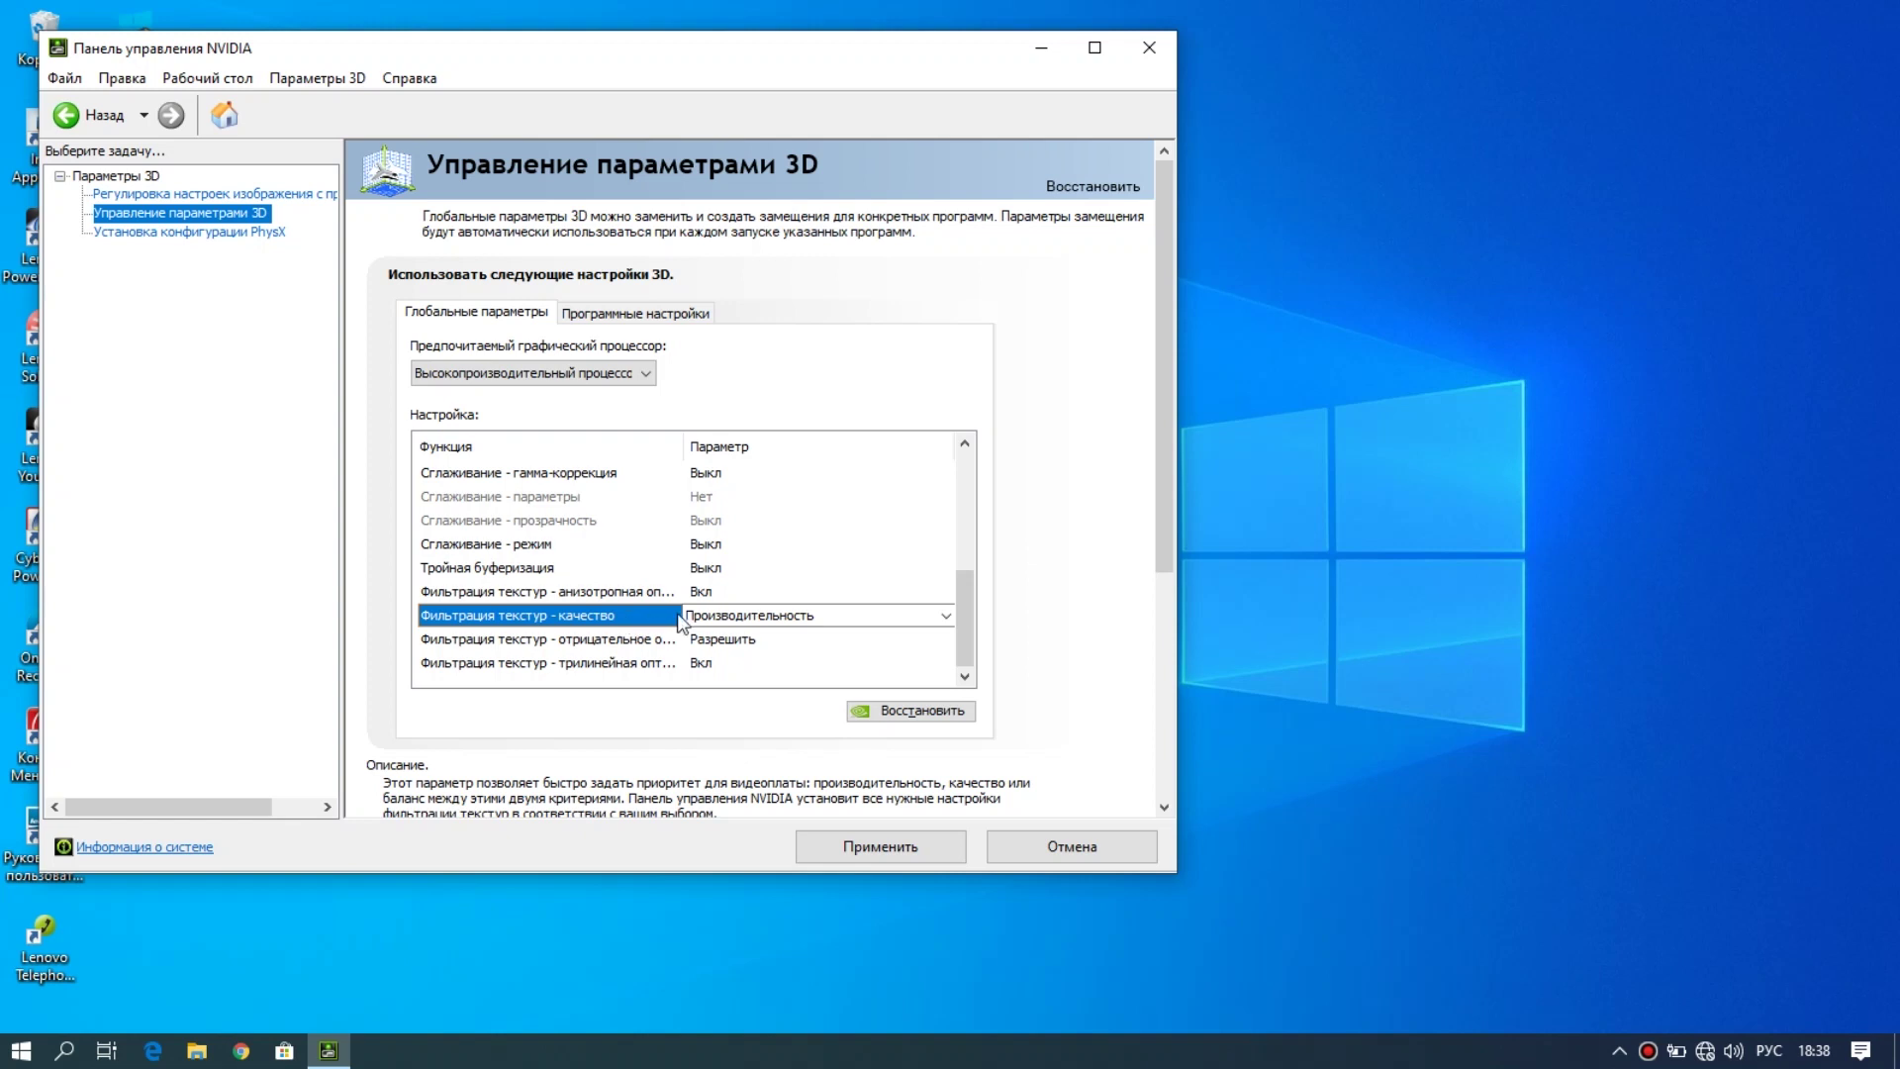
left_click(715, 618)
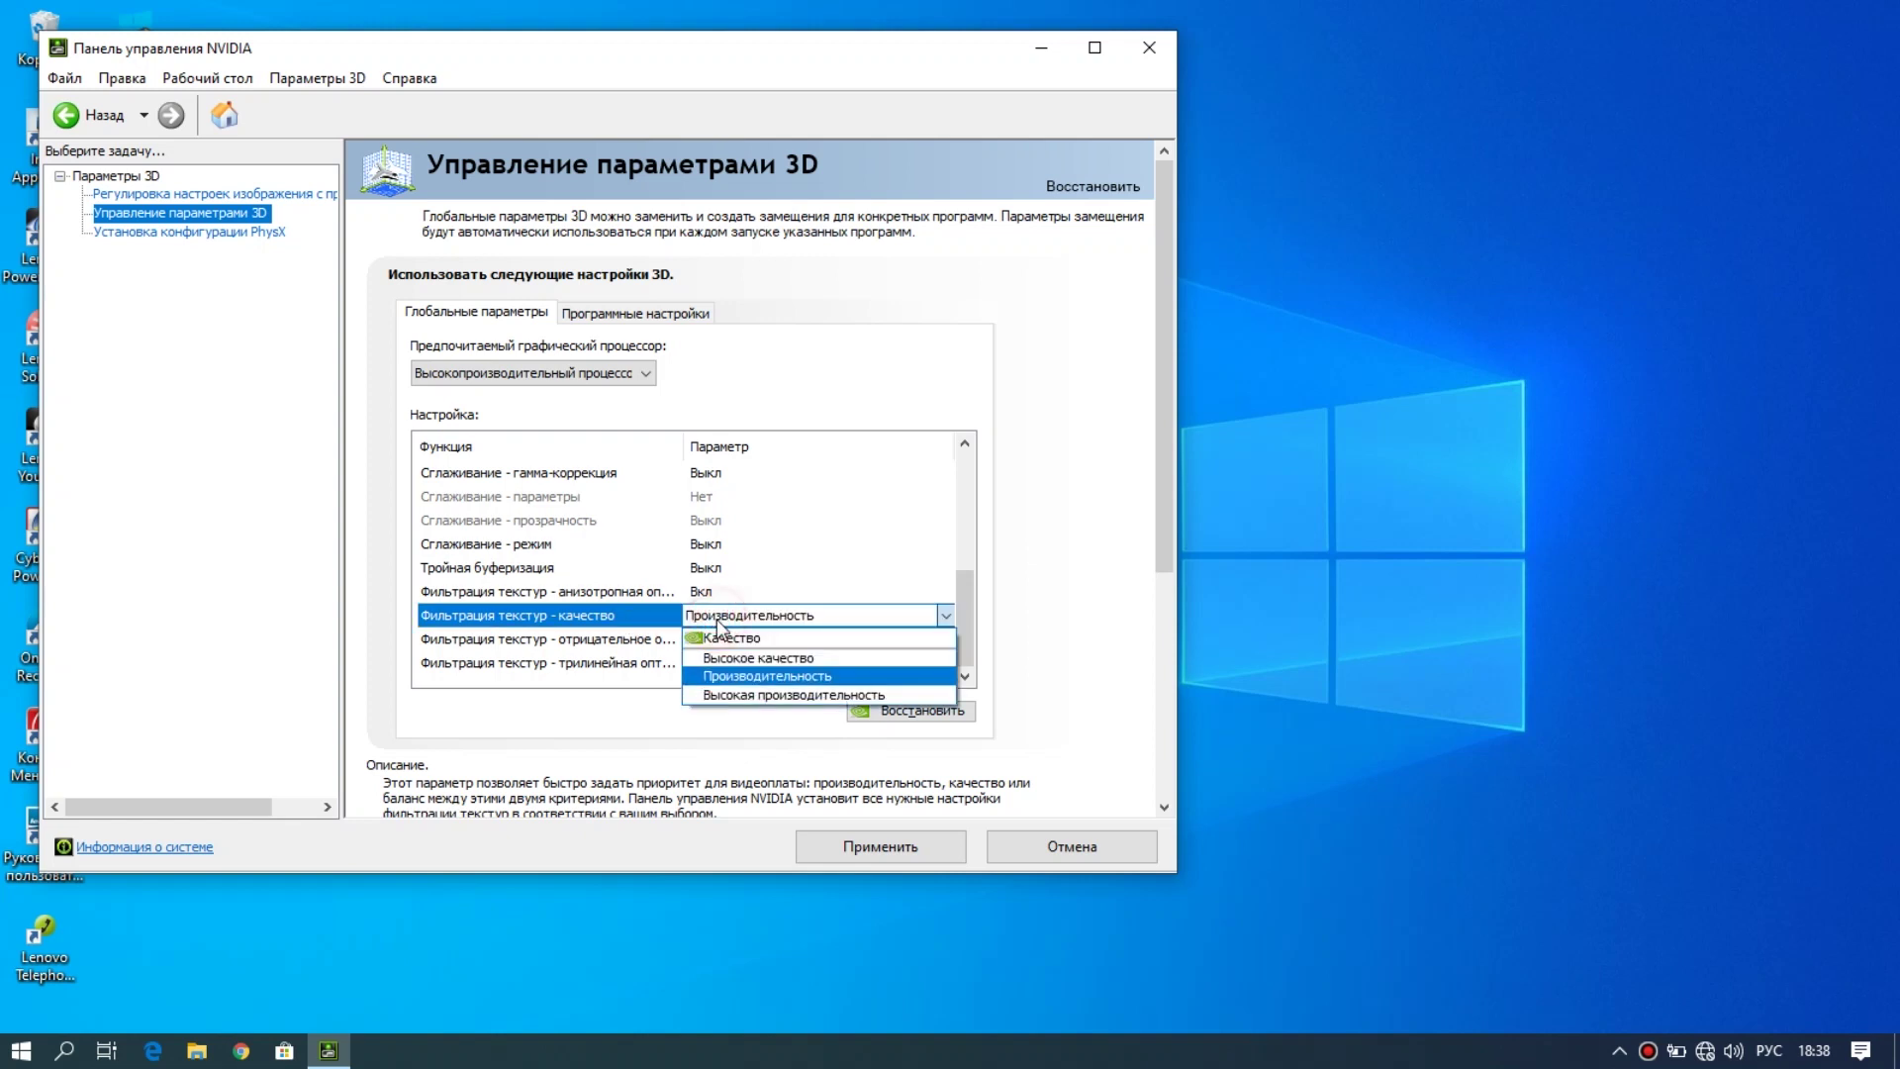
left_click(740, 693)
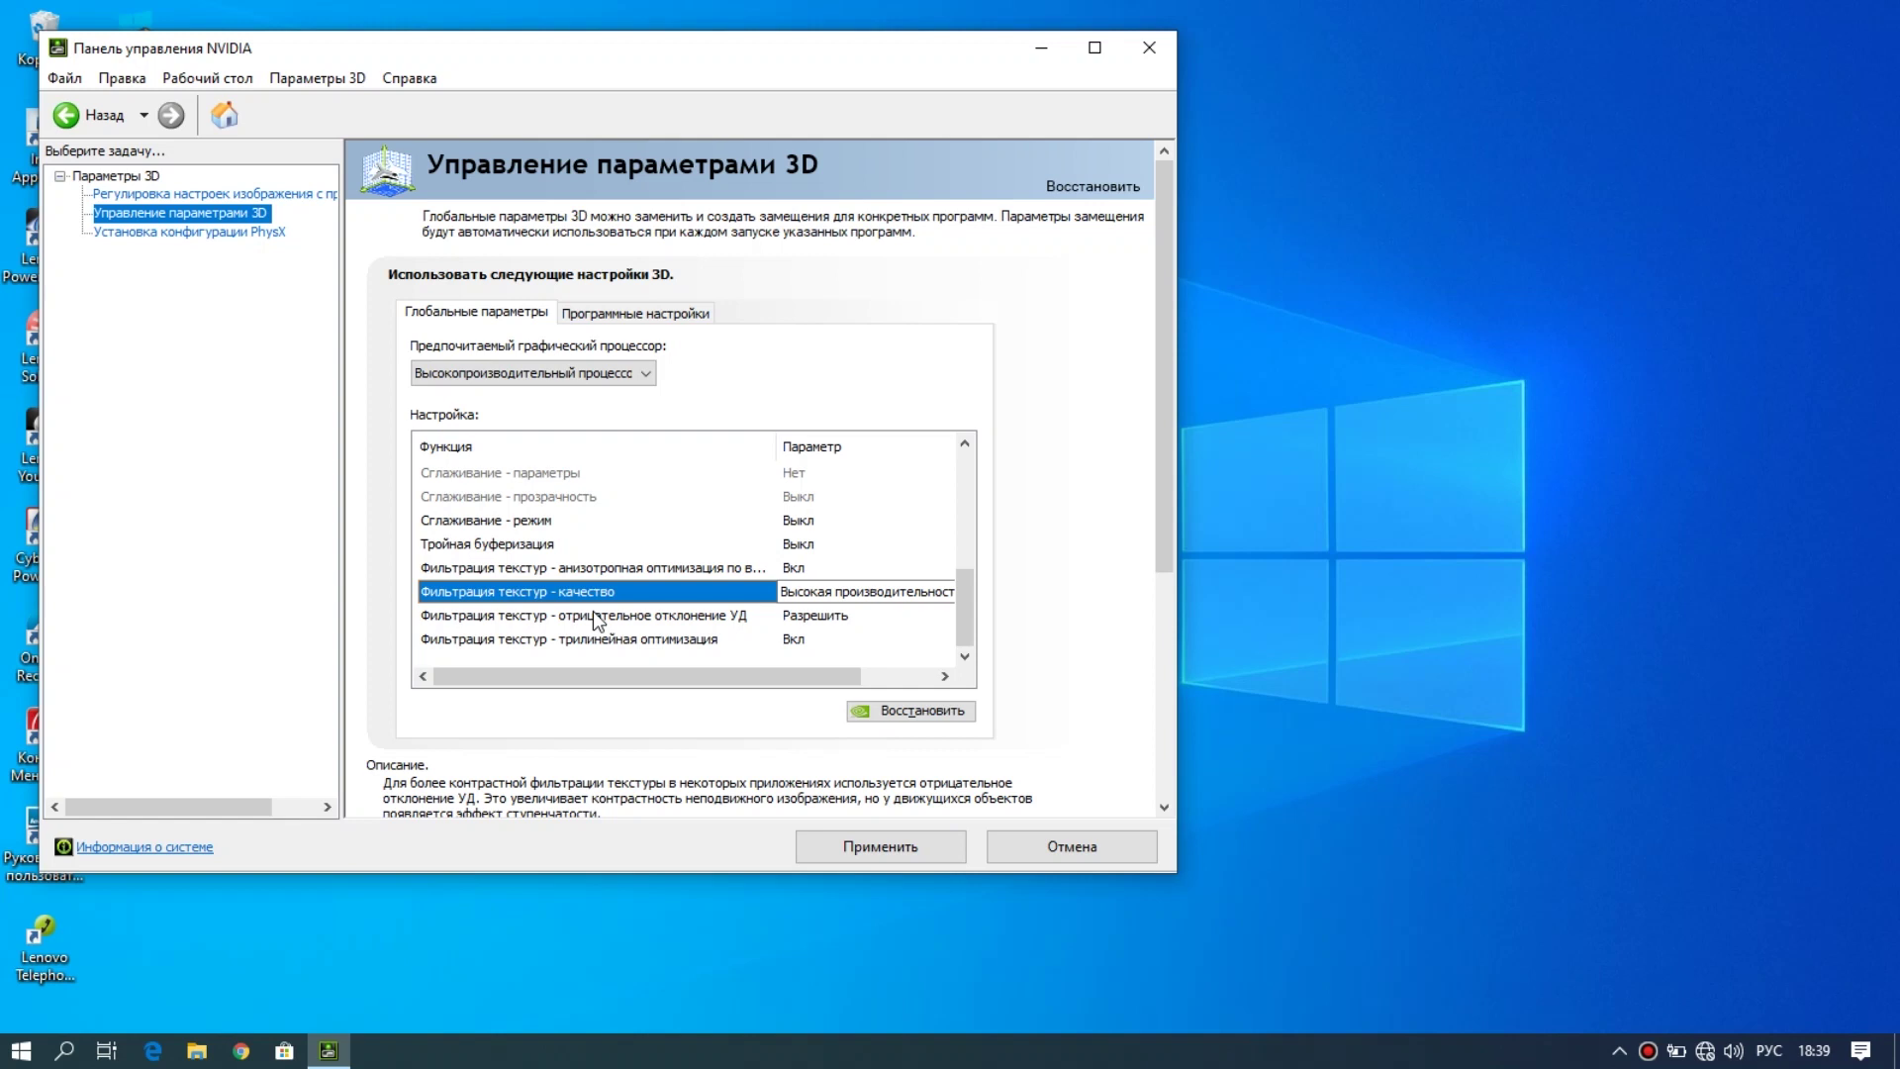
Keep "Фильтрация текстур - отрицательное отклонение УД" at "Разрешить" and apply the global 3D settings
left_click(687, 618)
left_click(809, 614)
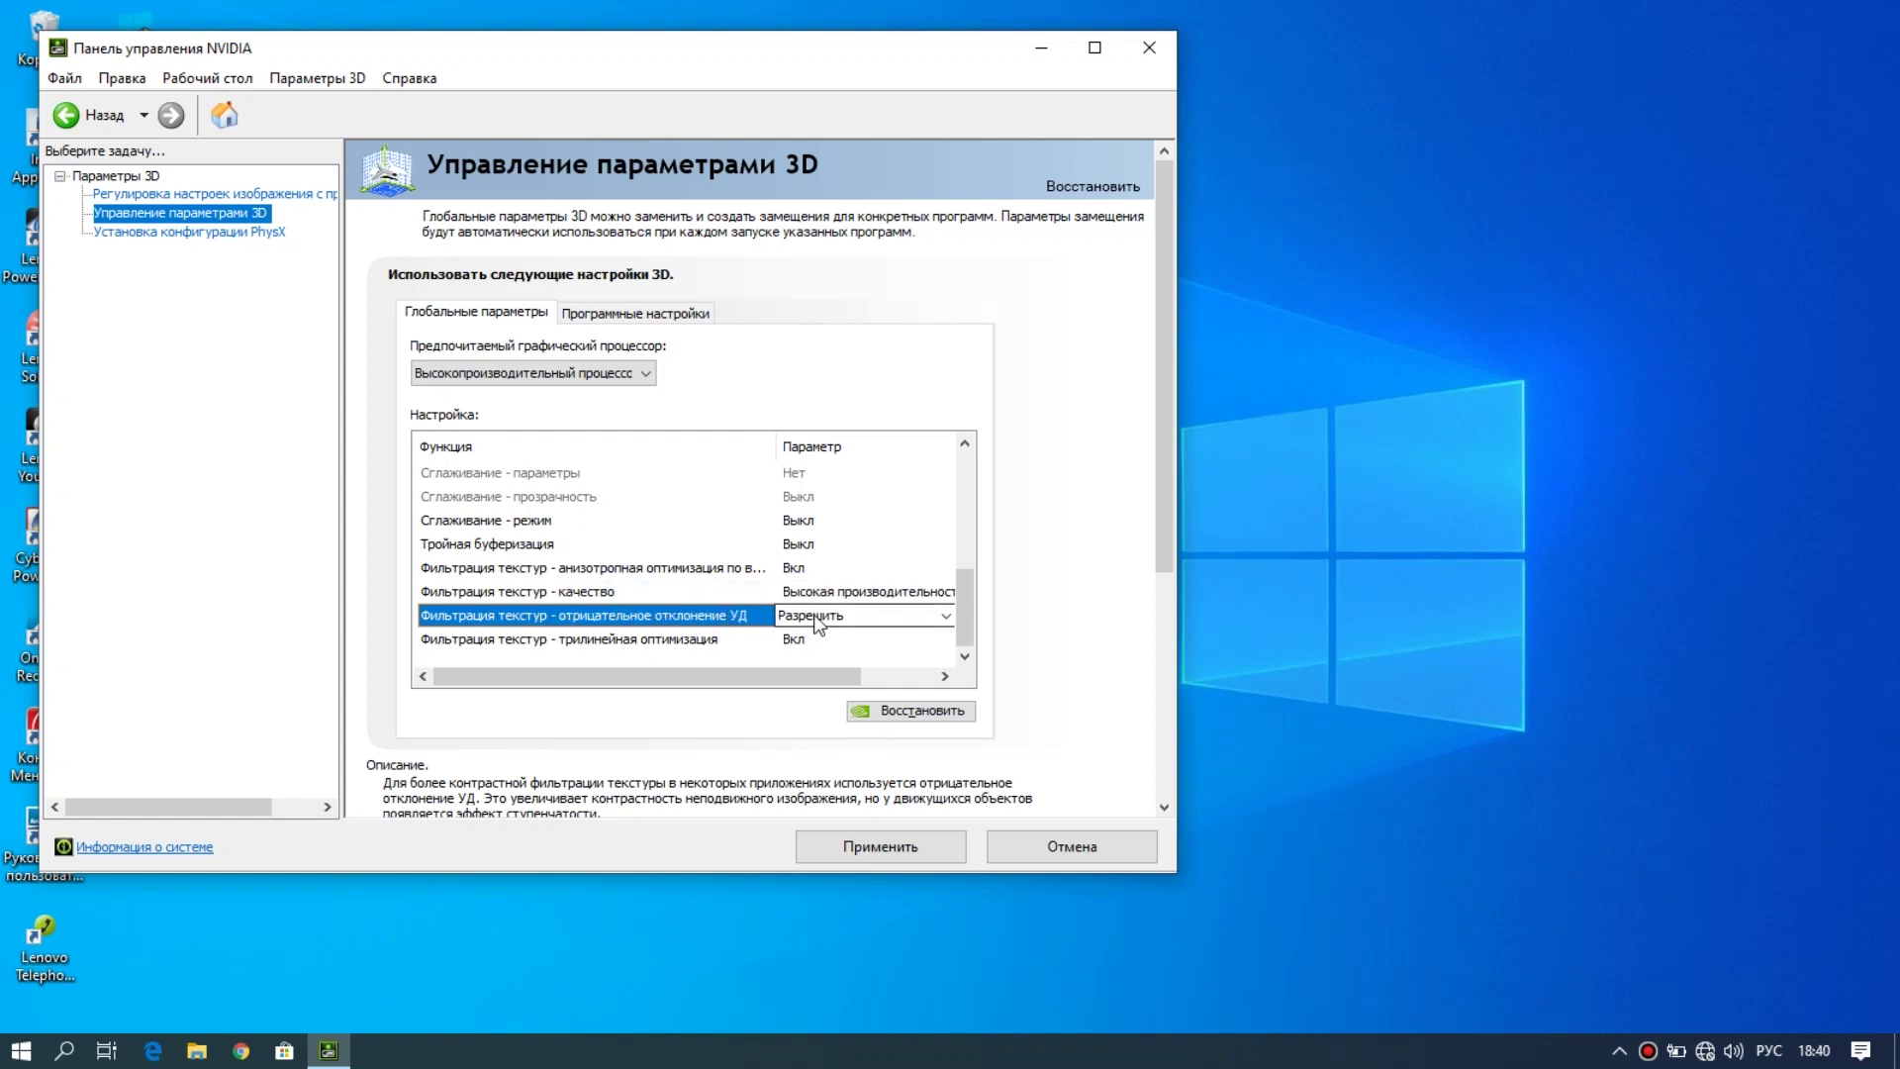
left_click(813, 614)
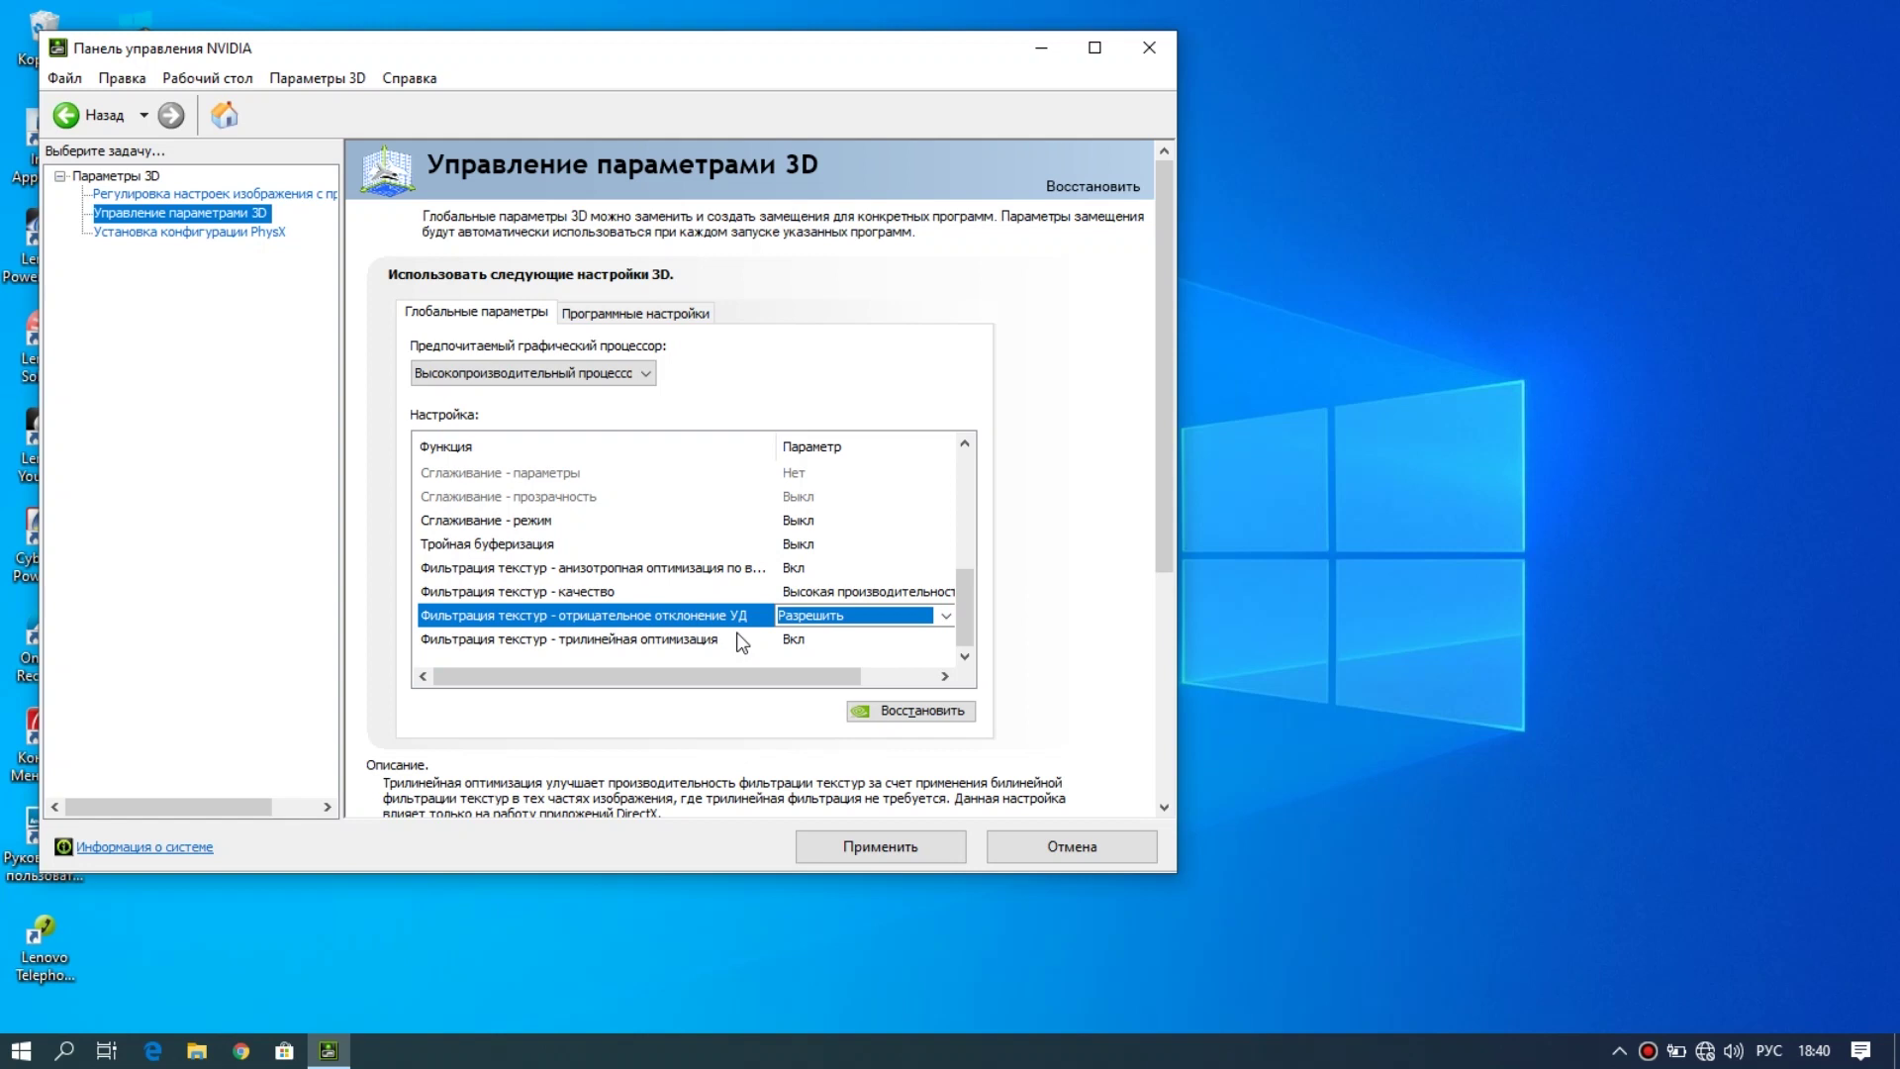
left_click(847, 847)
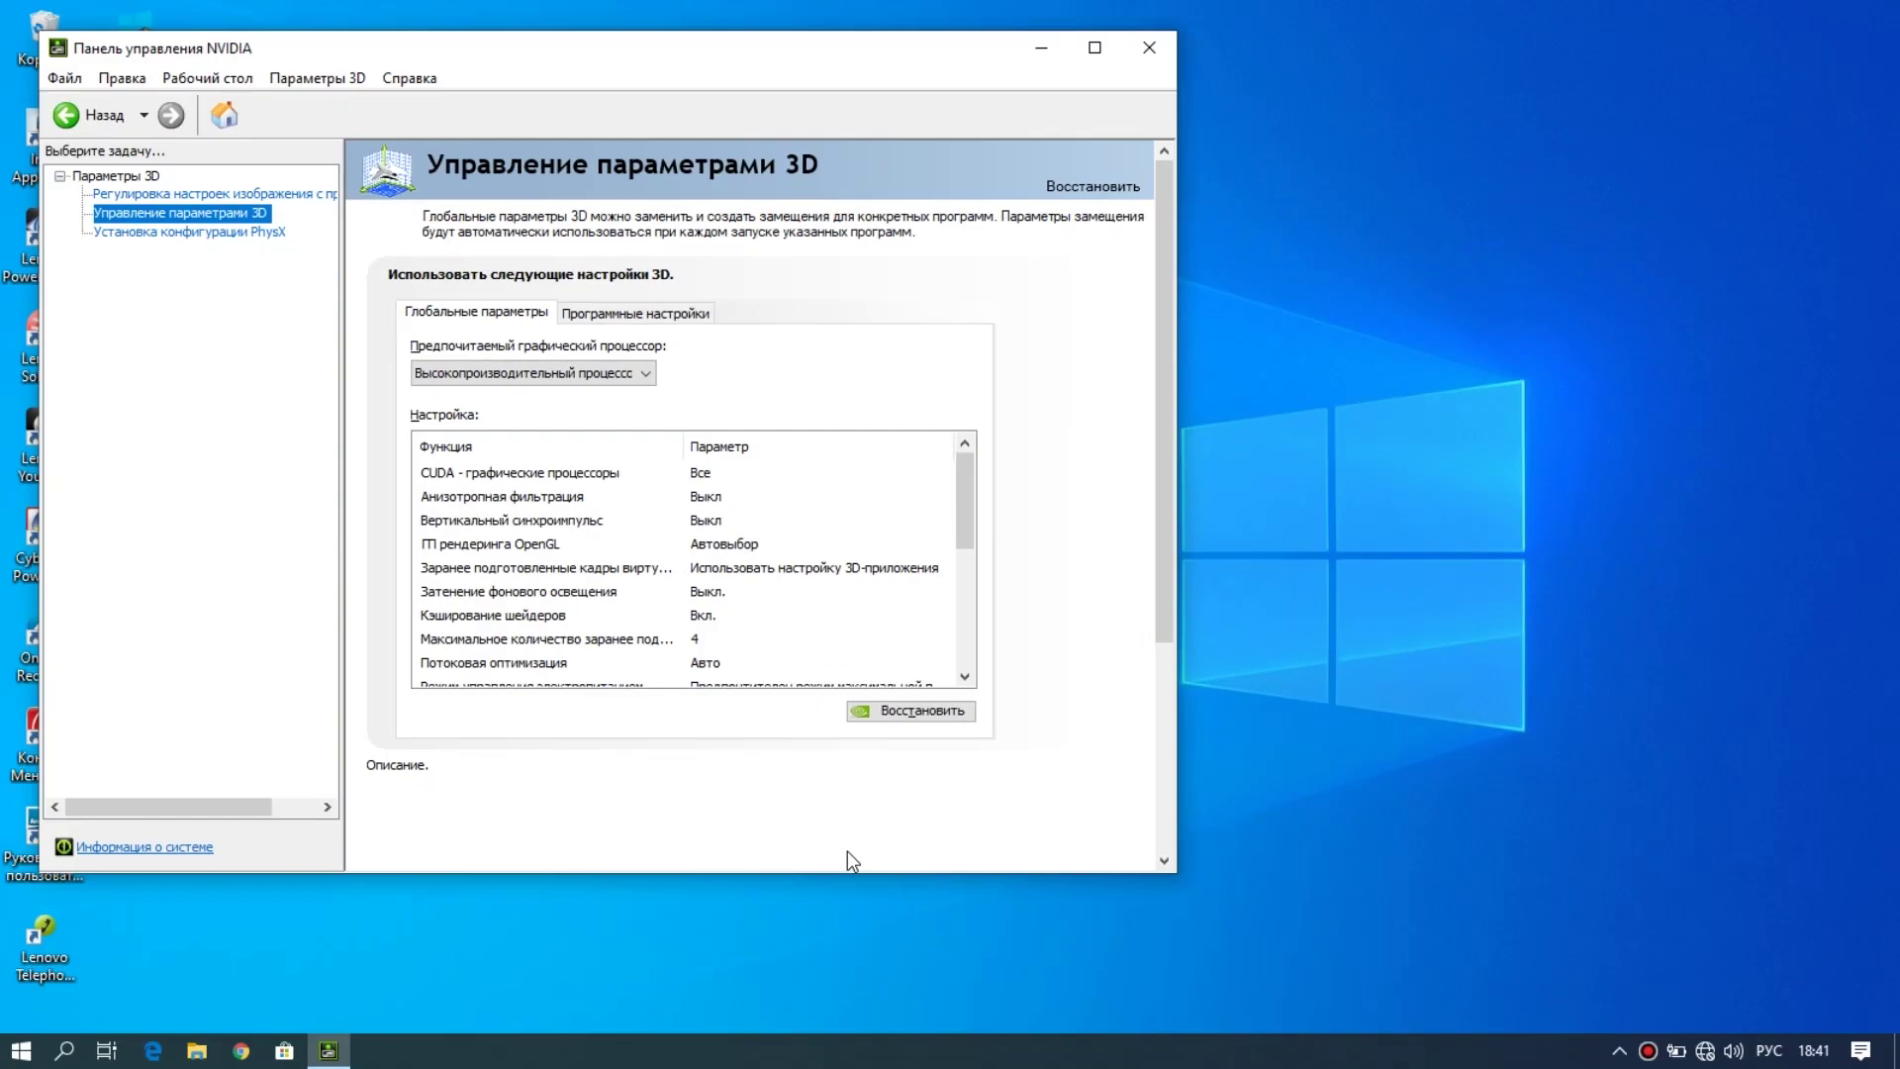
Examine the per-program 3D settings, including the list of programs and the preferred graphics processor option
left_click(625, 314)
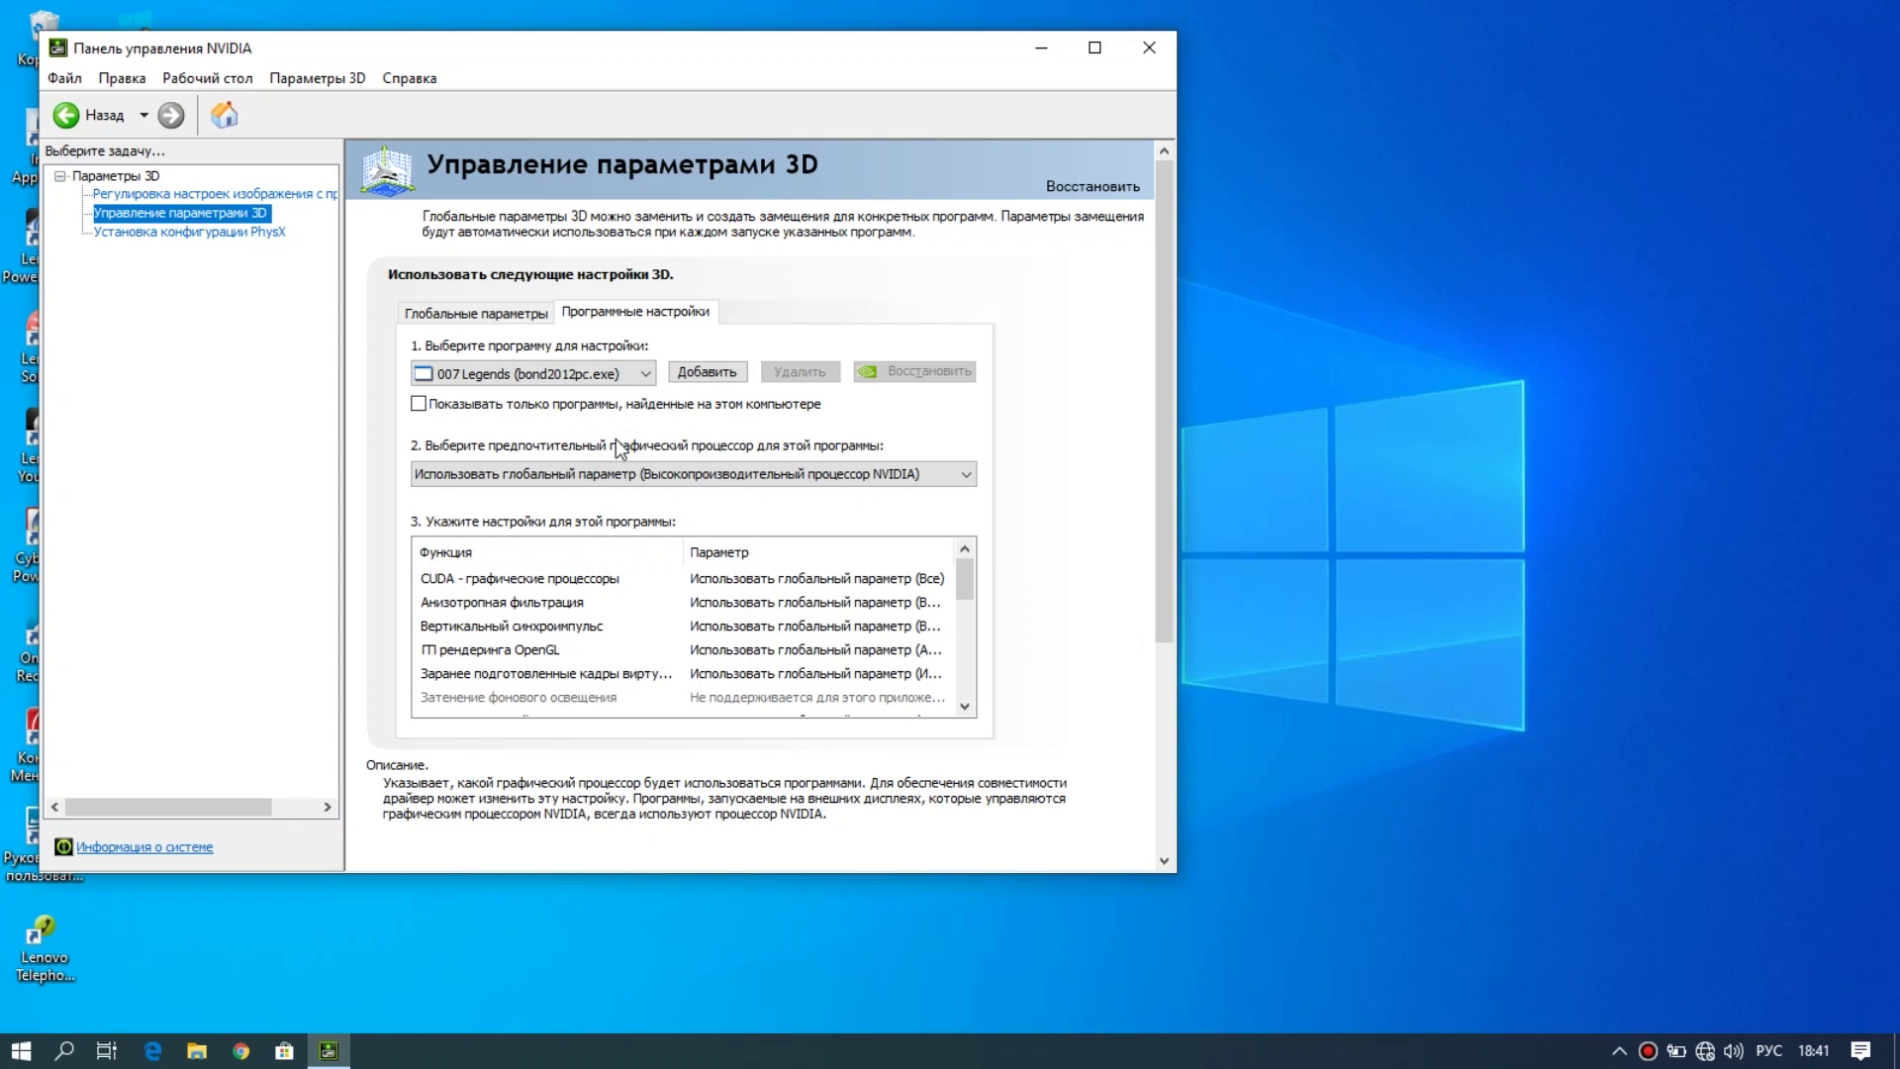
left_click(645, 374)
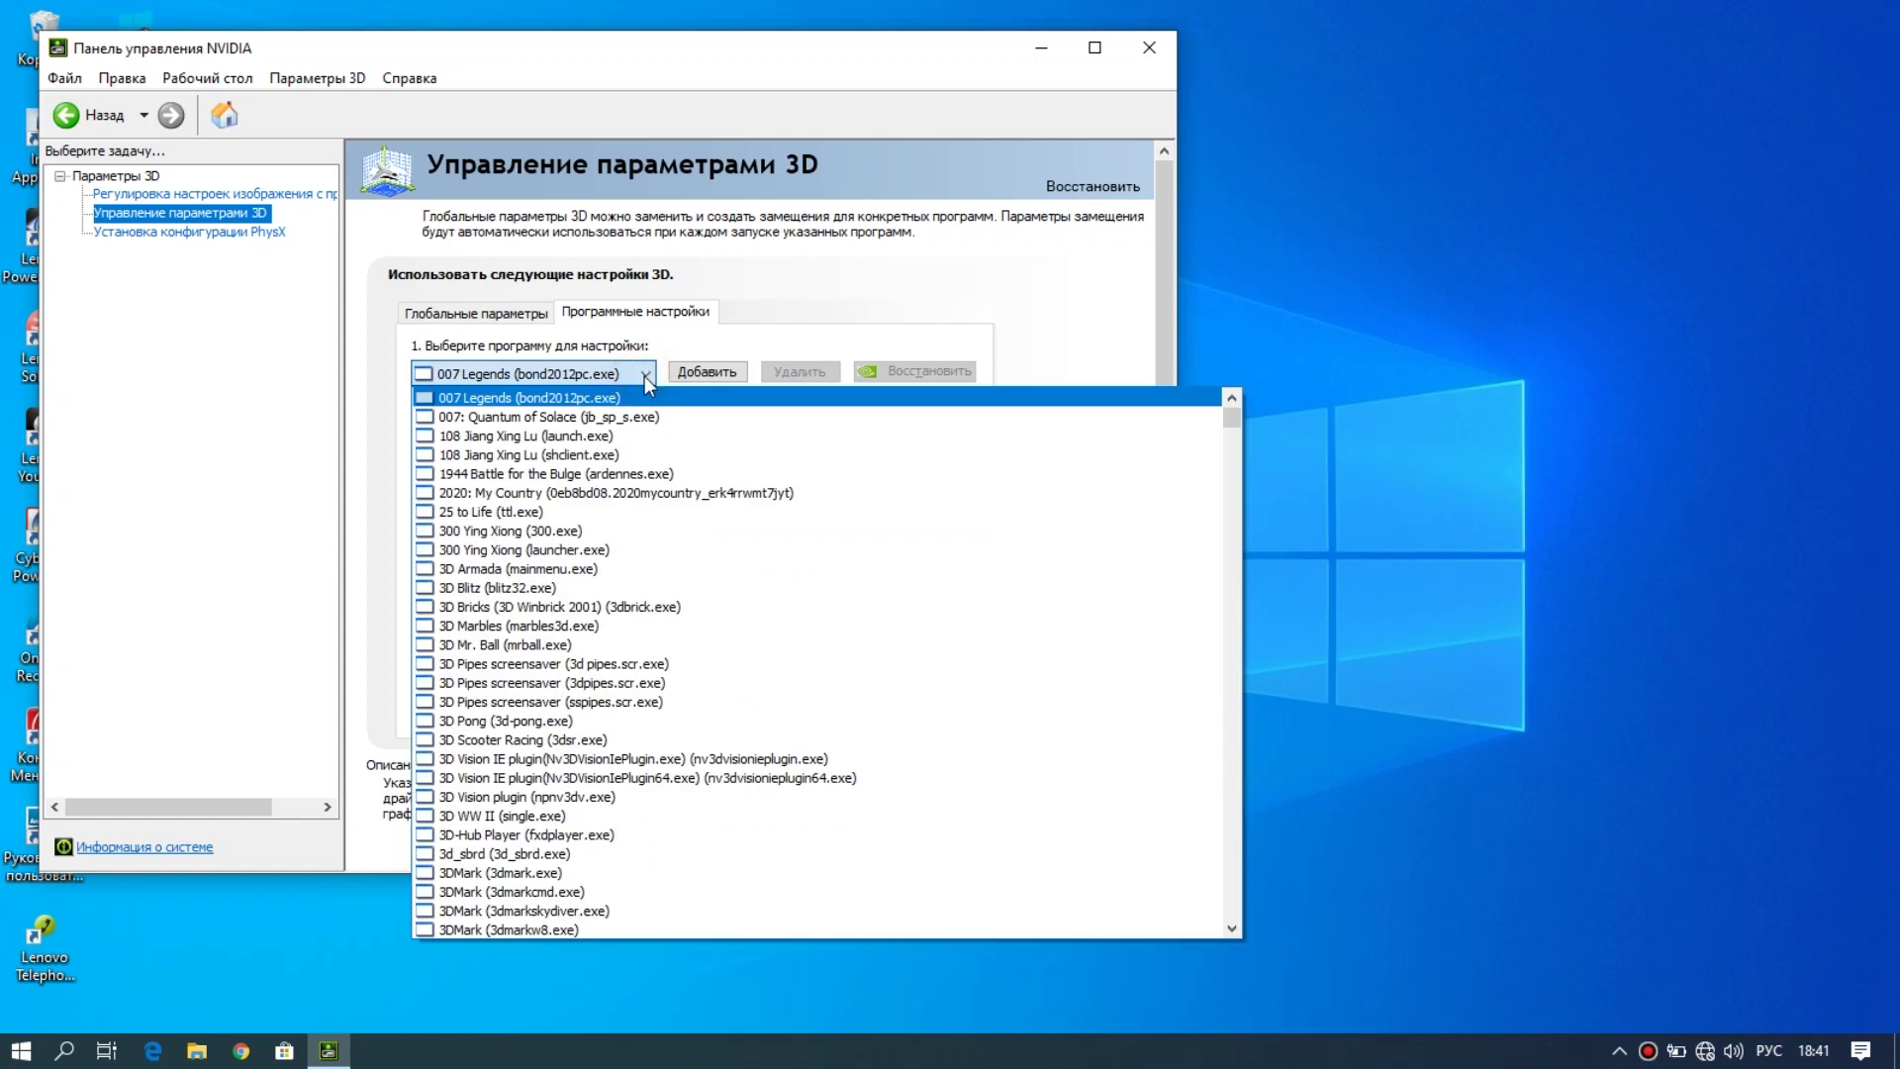
left_click(644, 374)
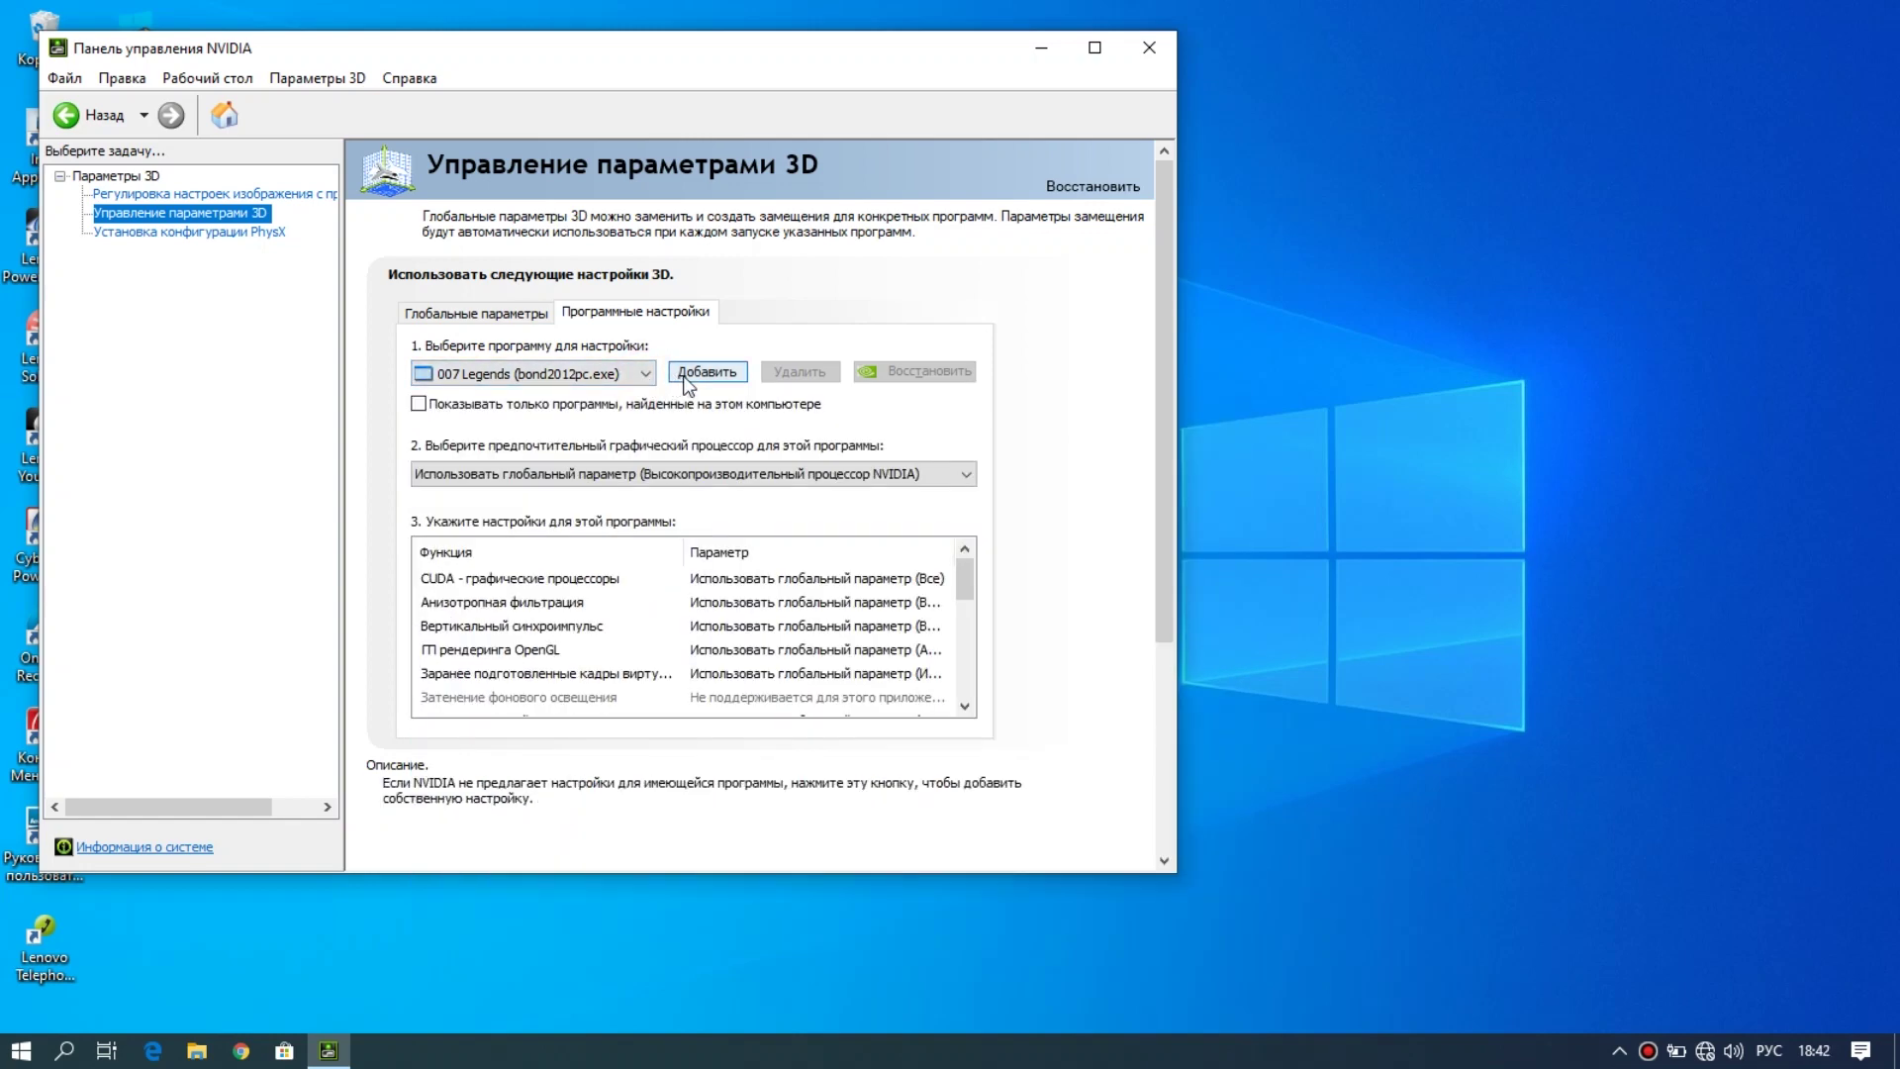
left_click(574, 475)
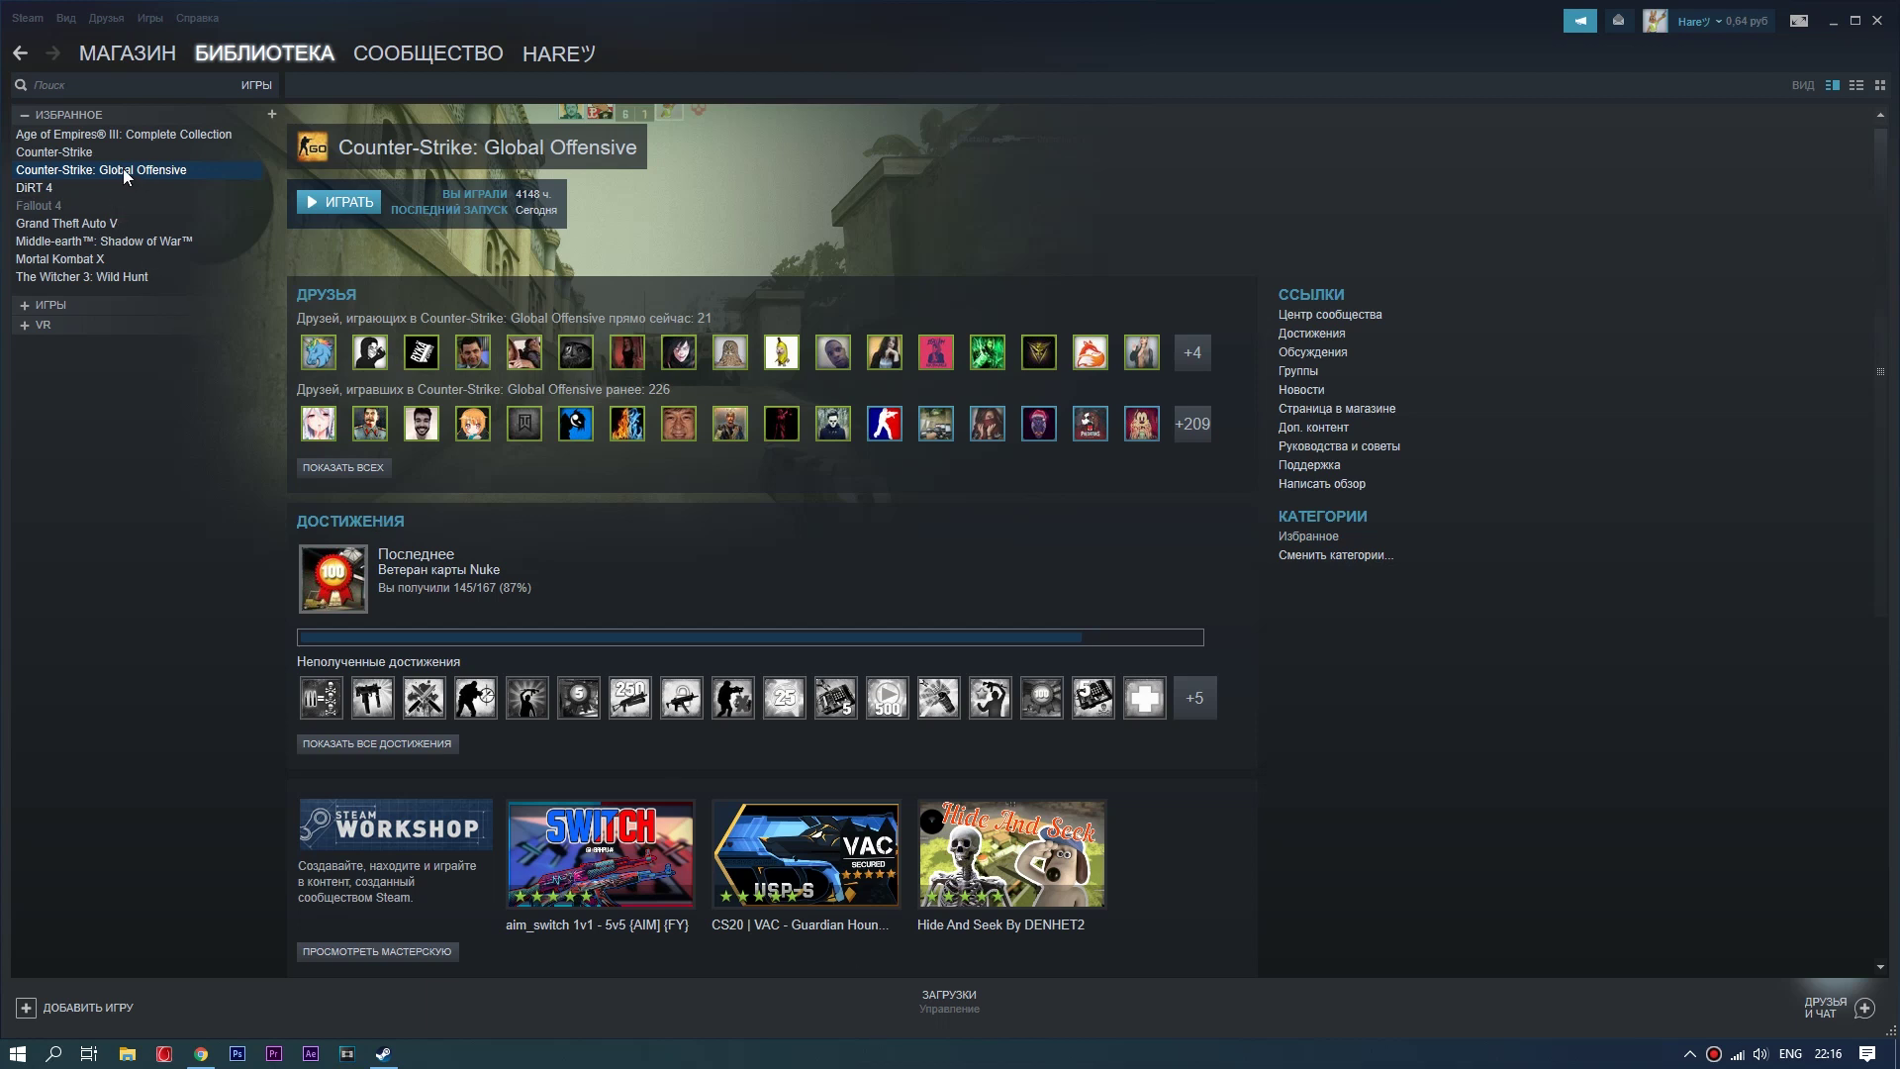
In Steam, open the launch options of Counter-Strike: Global Offensive from its properties and look through the existing parameters
right_click(68, 169)
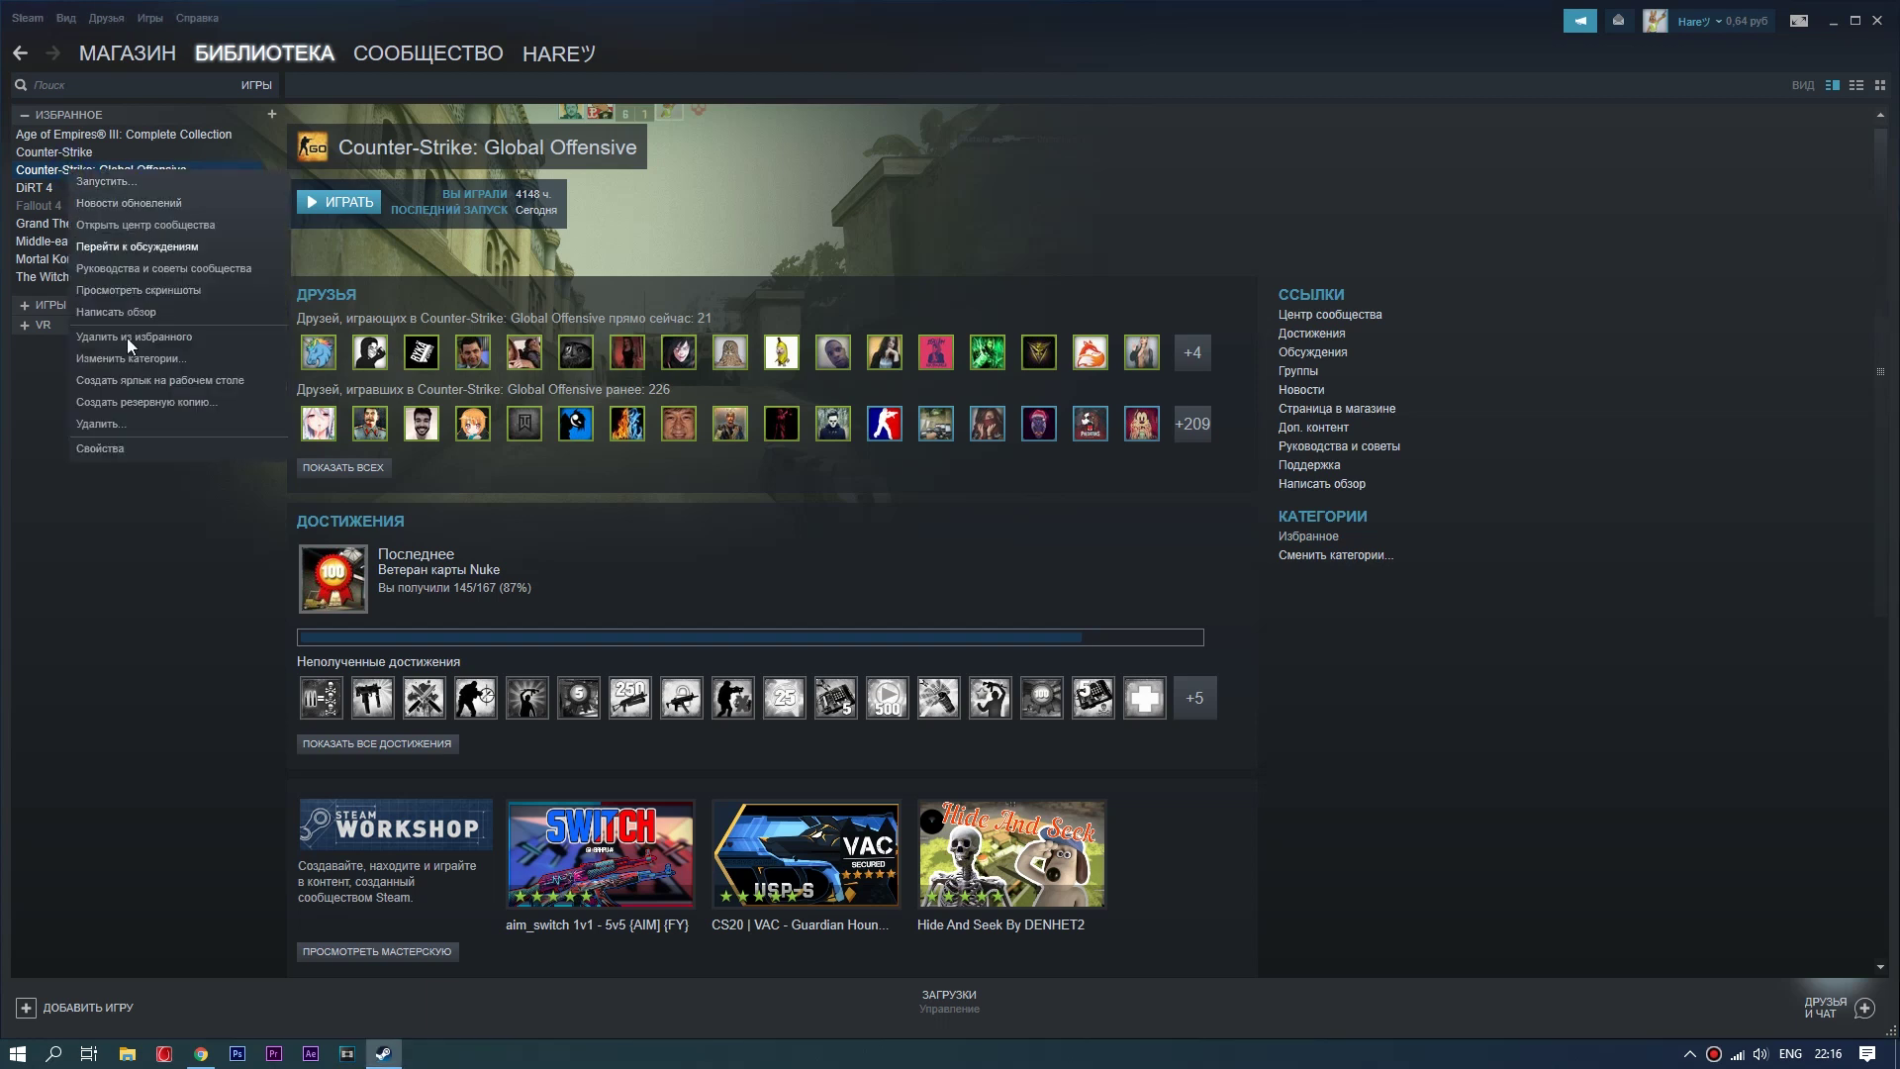
left_click(103, 447)
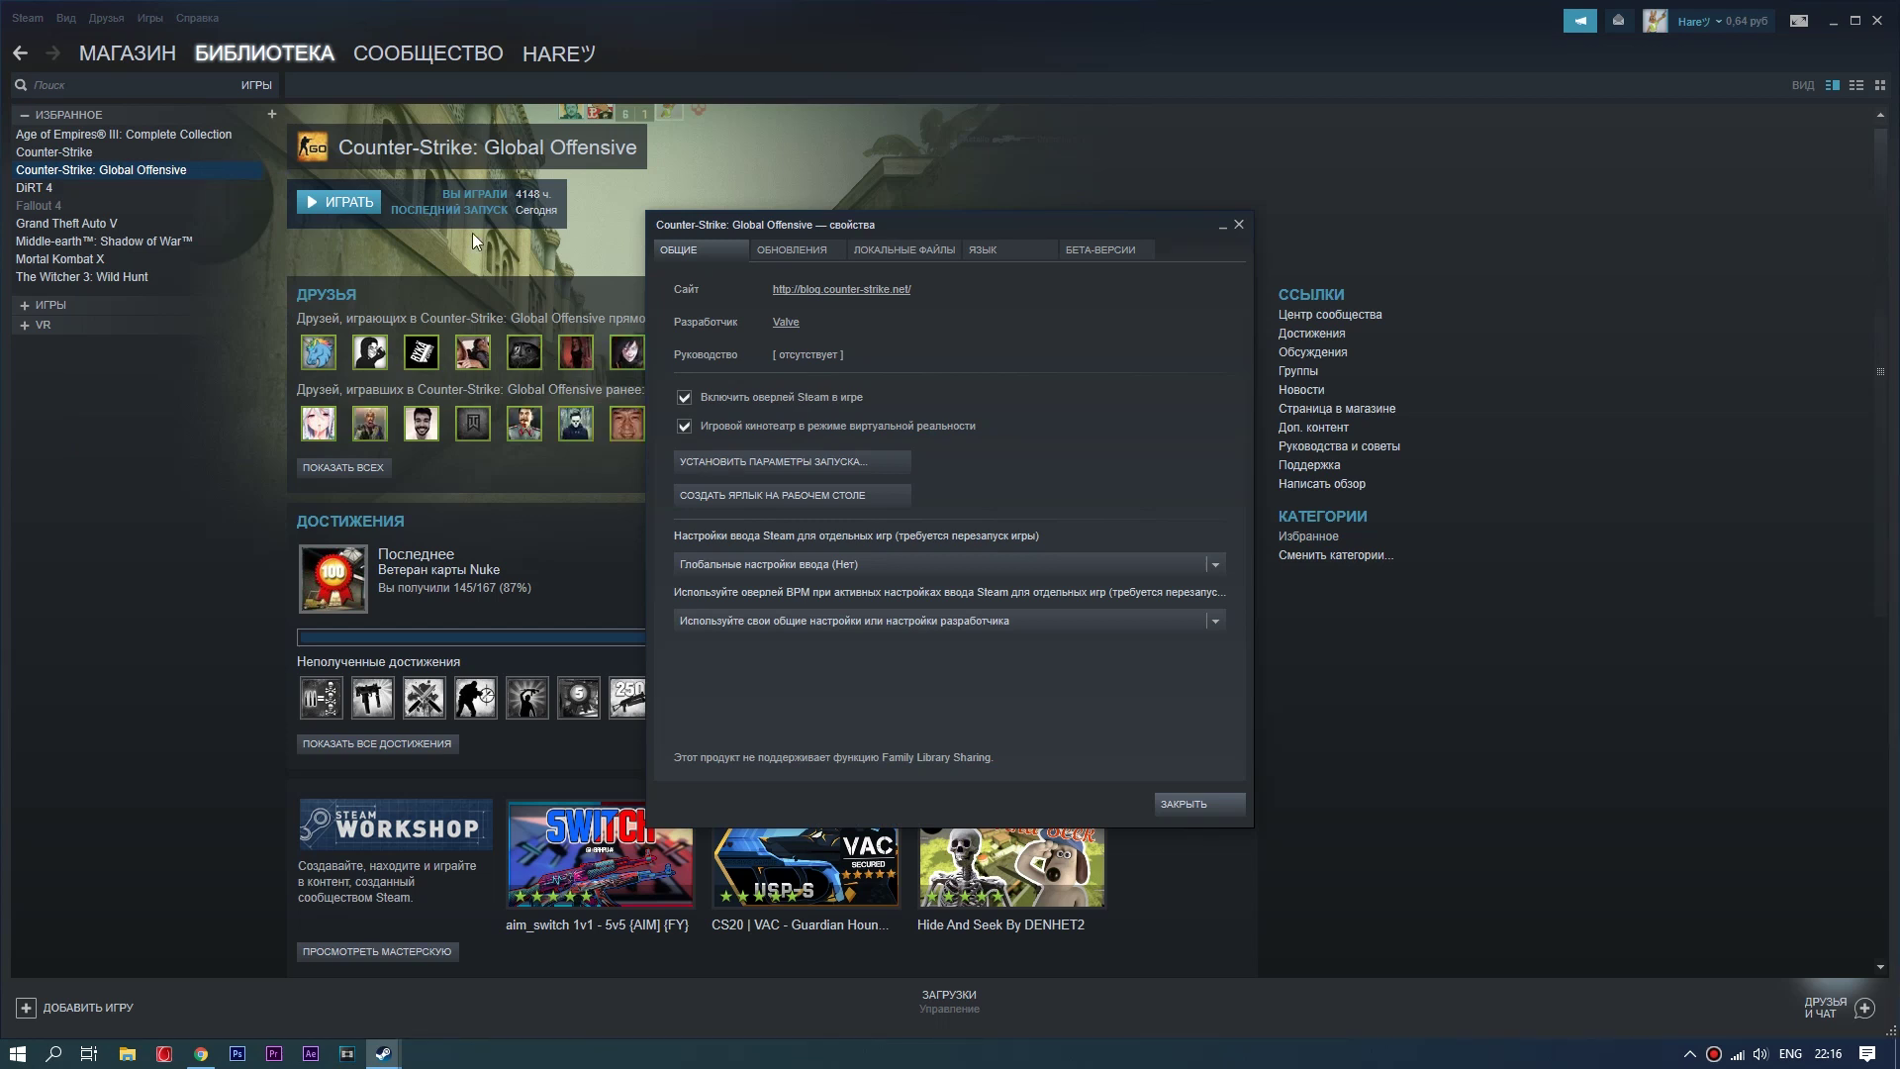
left_click_drag(826, 220, 624, 194)
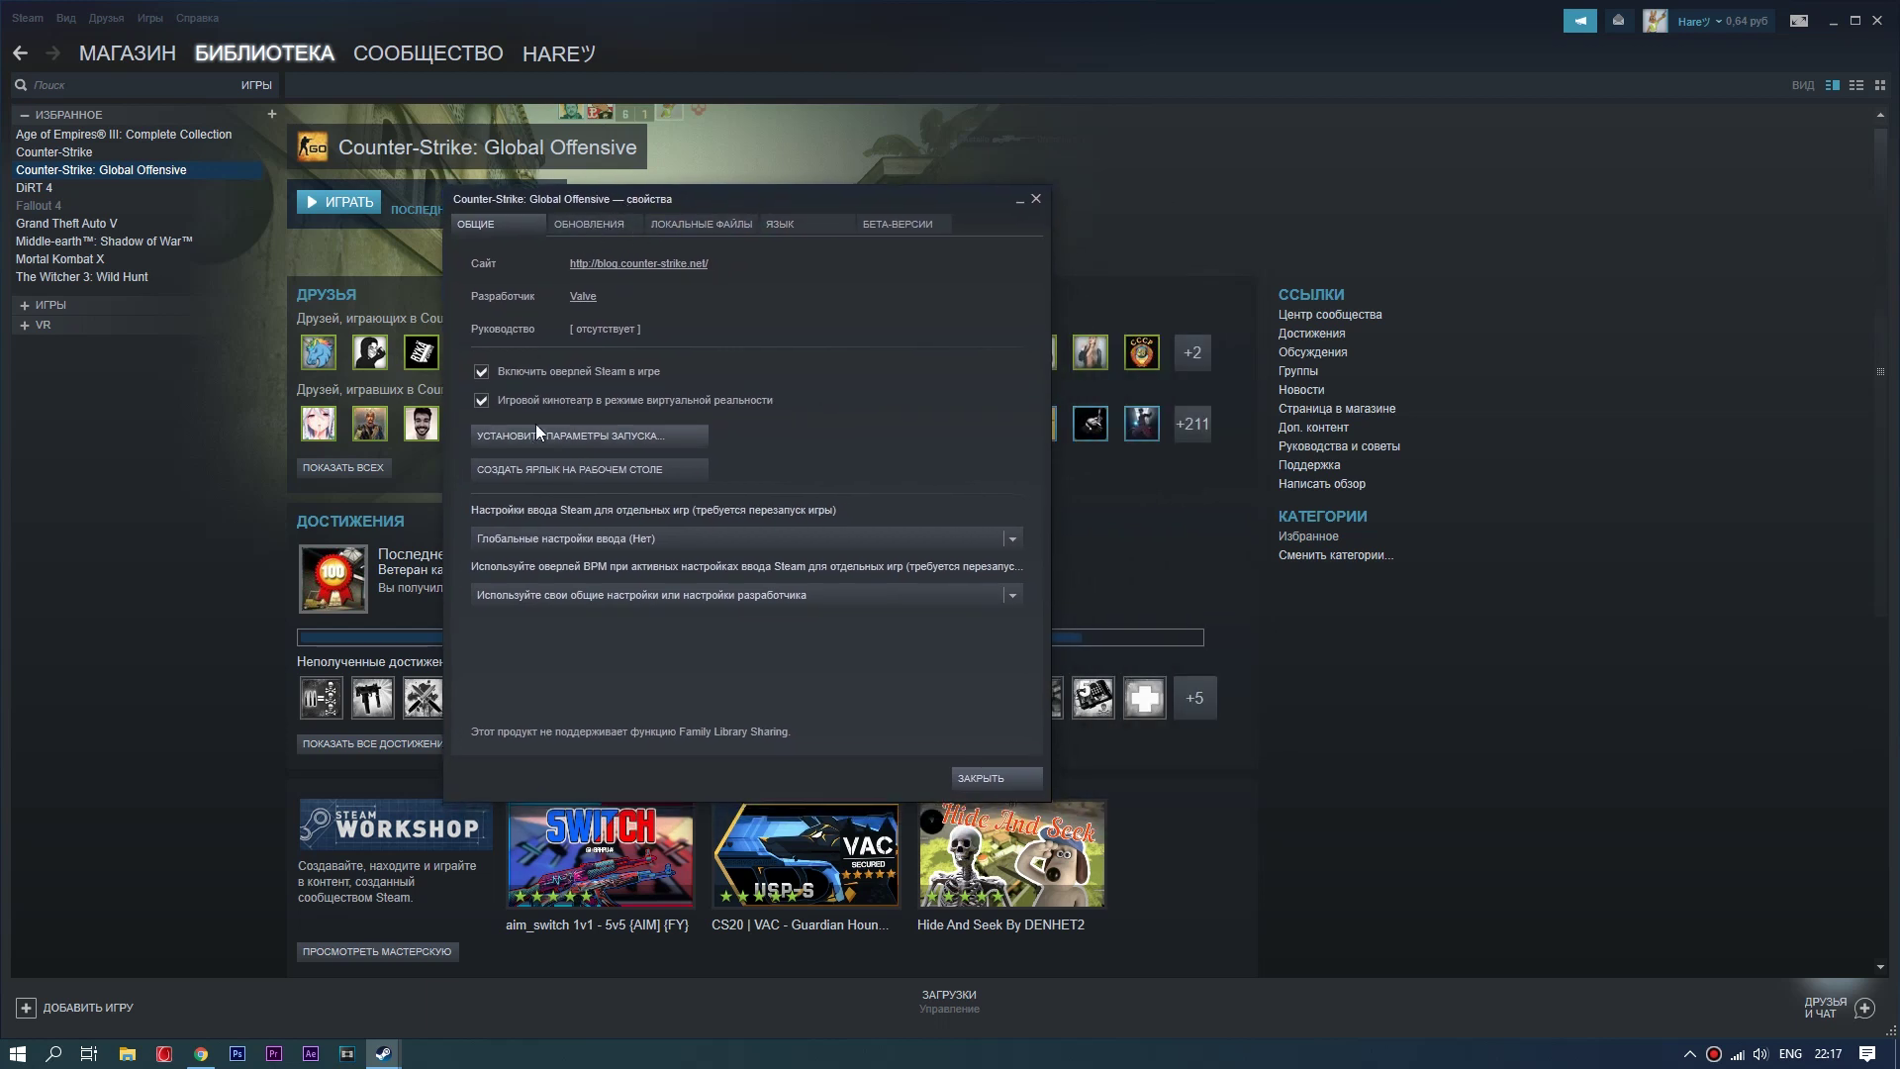
left_click(568, 435)
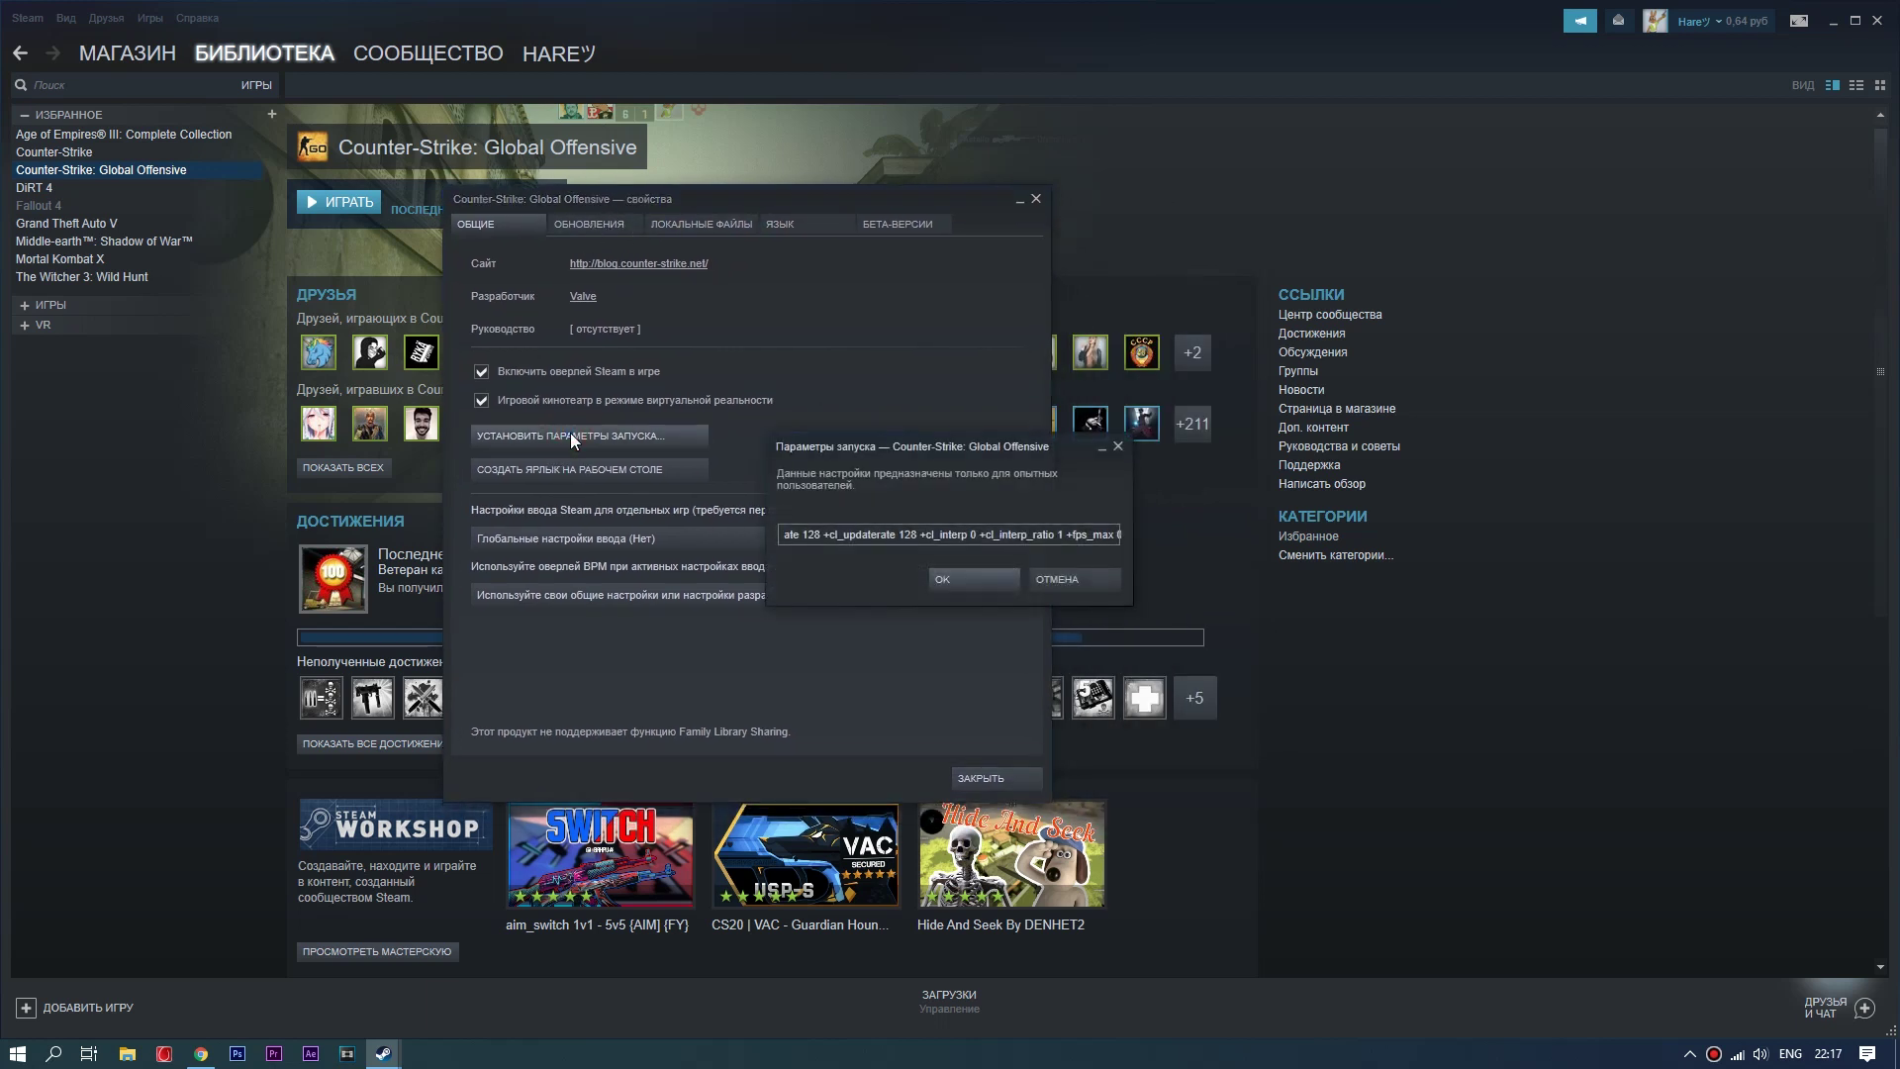
left_click_drag(959, 535, 819, 535)
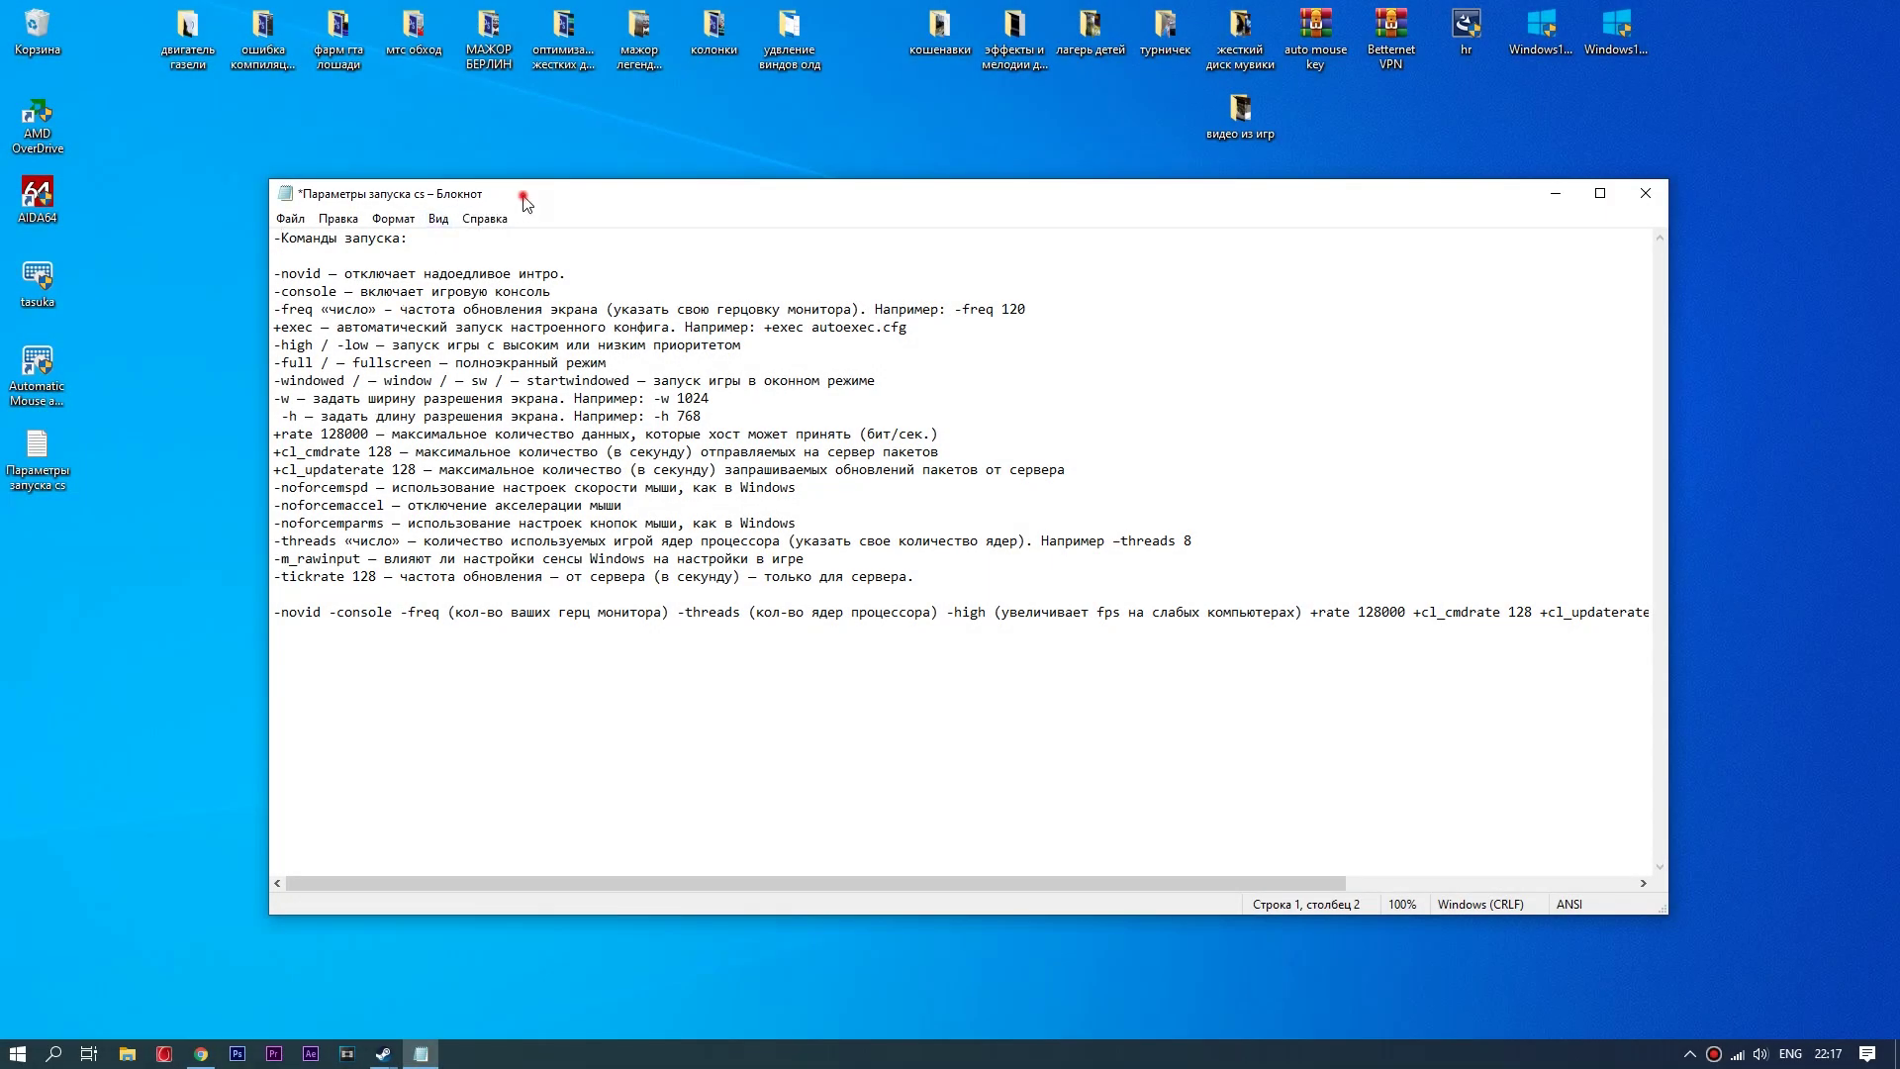
Switch from the Notepad launch-parameter notes to the browser and read the Source game launch parameters on the easycoding.org page
left_click_drag(524, 201, 471, 186)
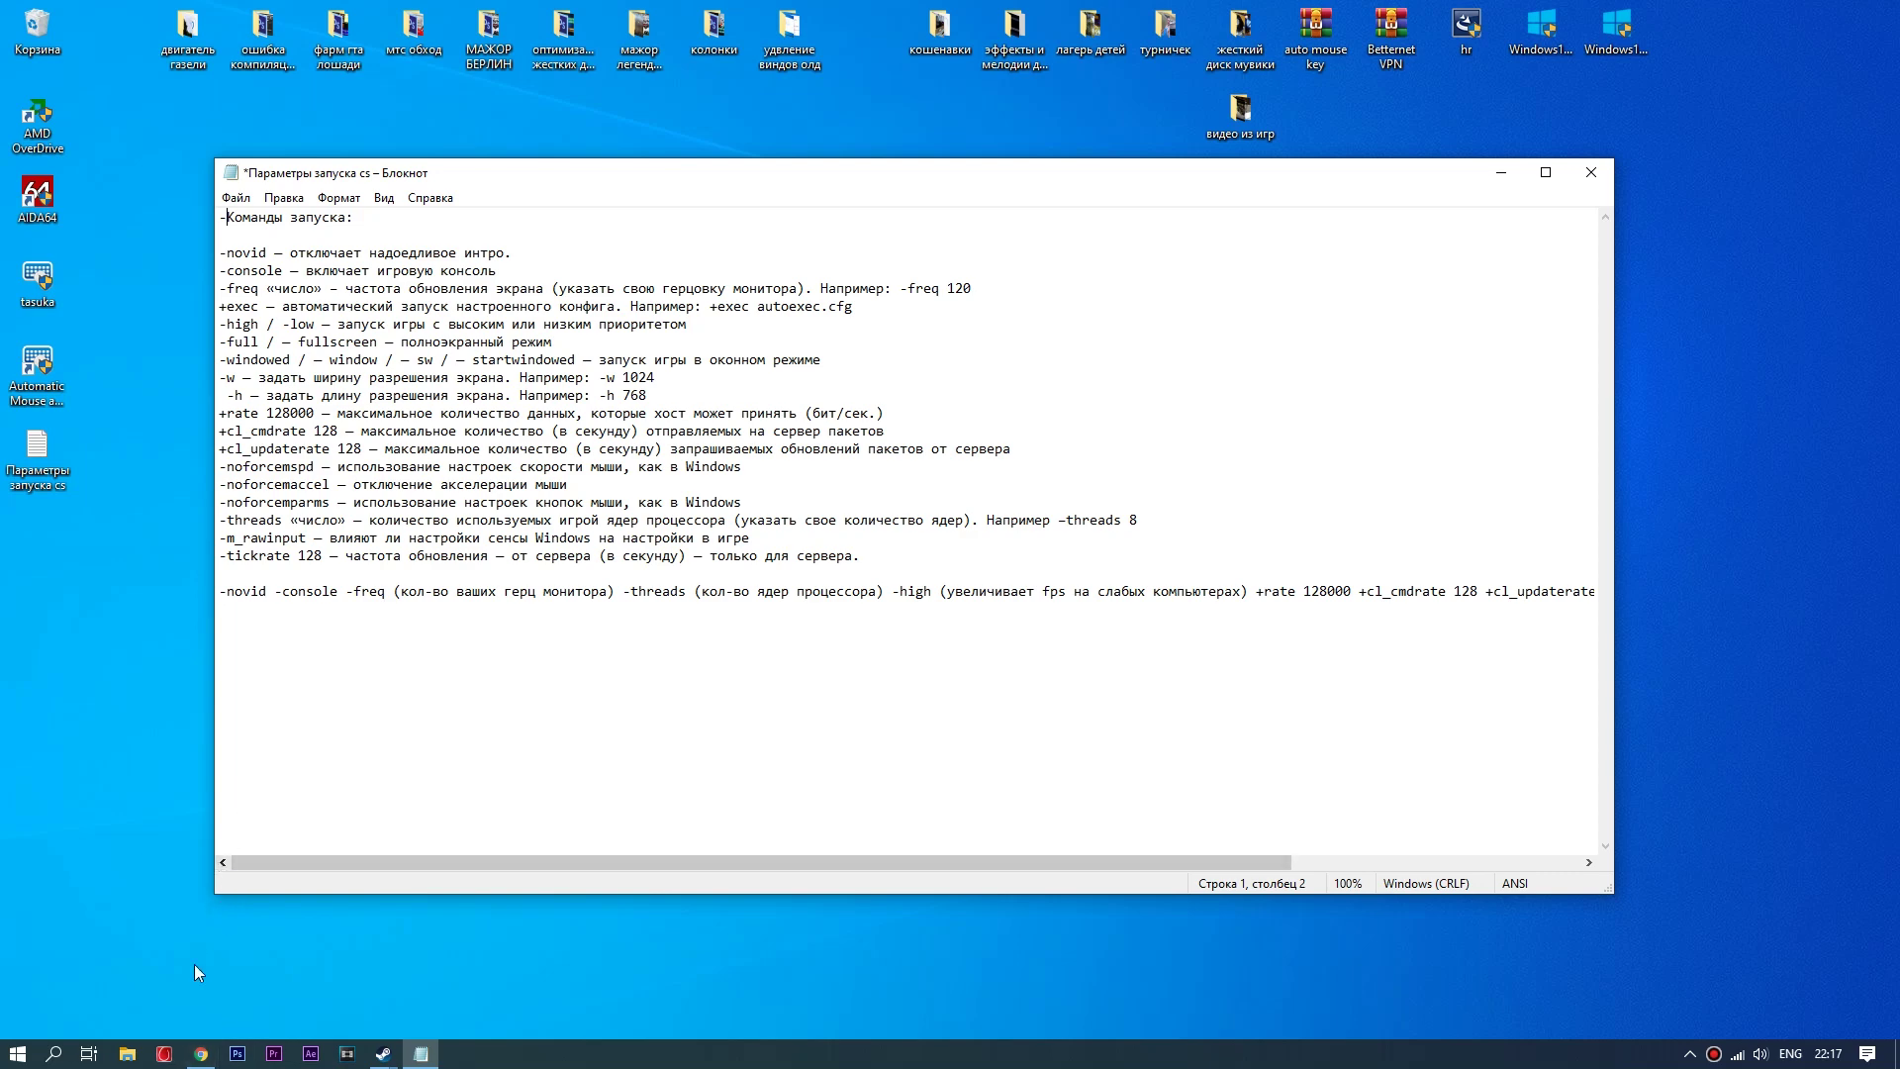
left_click(202, 1055)
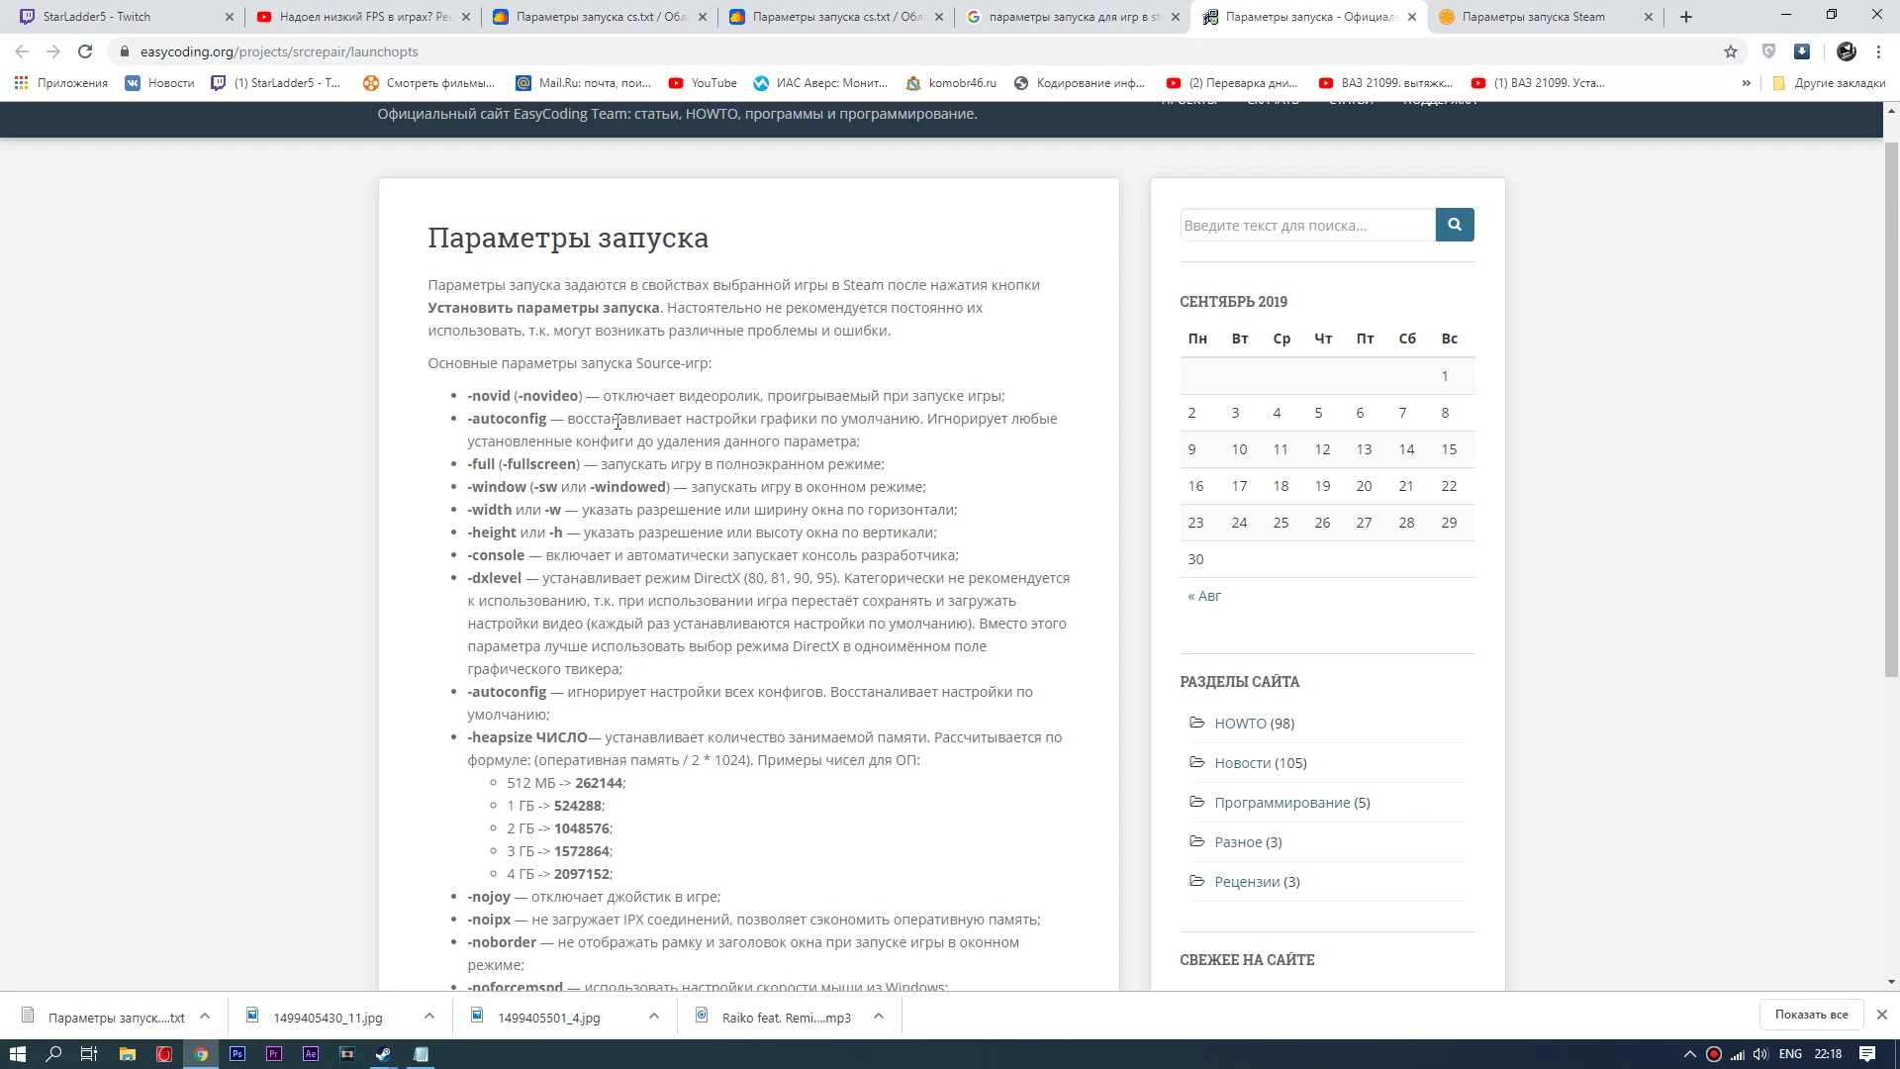
scroll(554, 465, "down", 5)
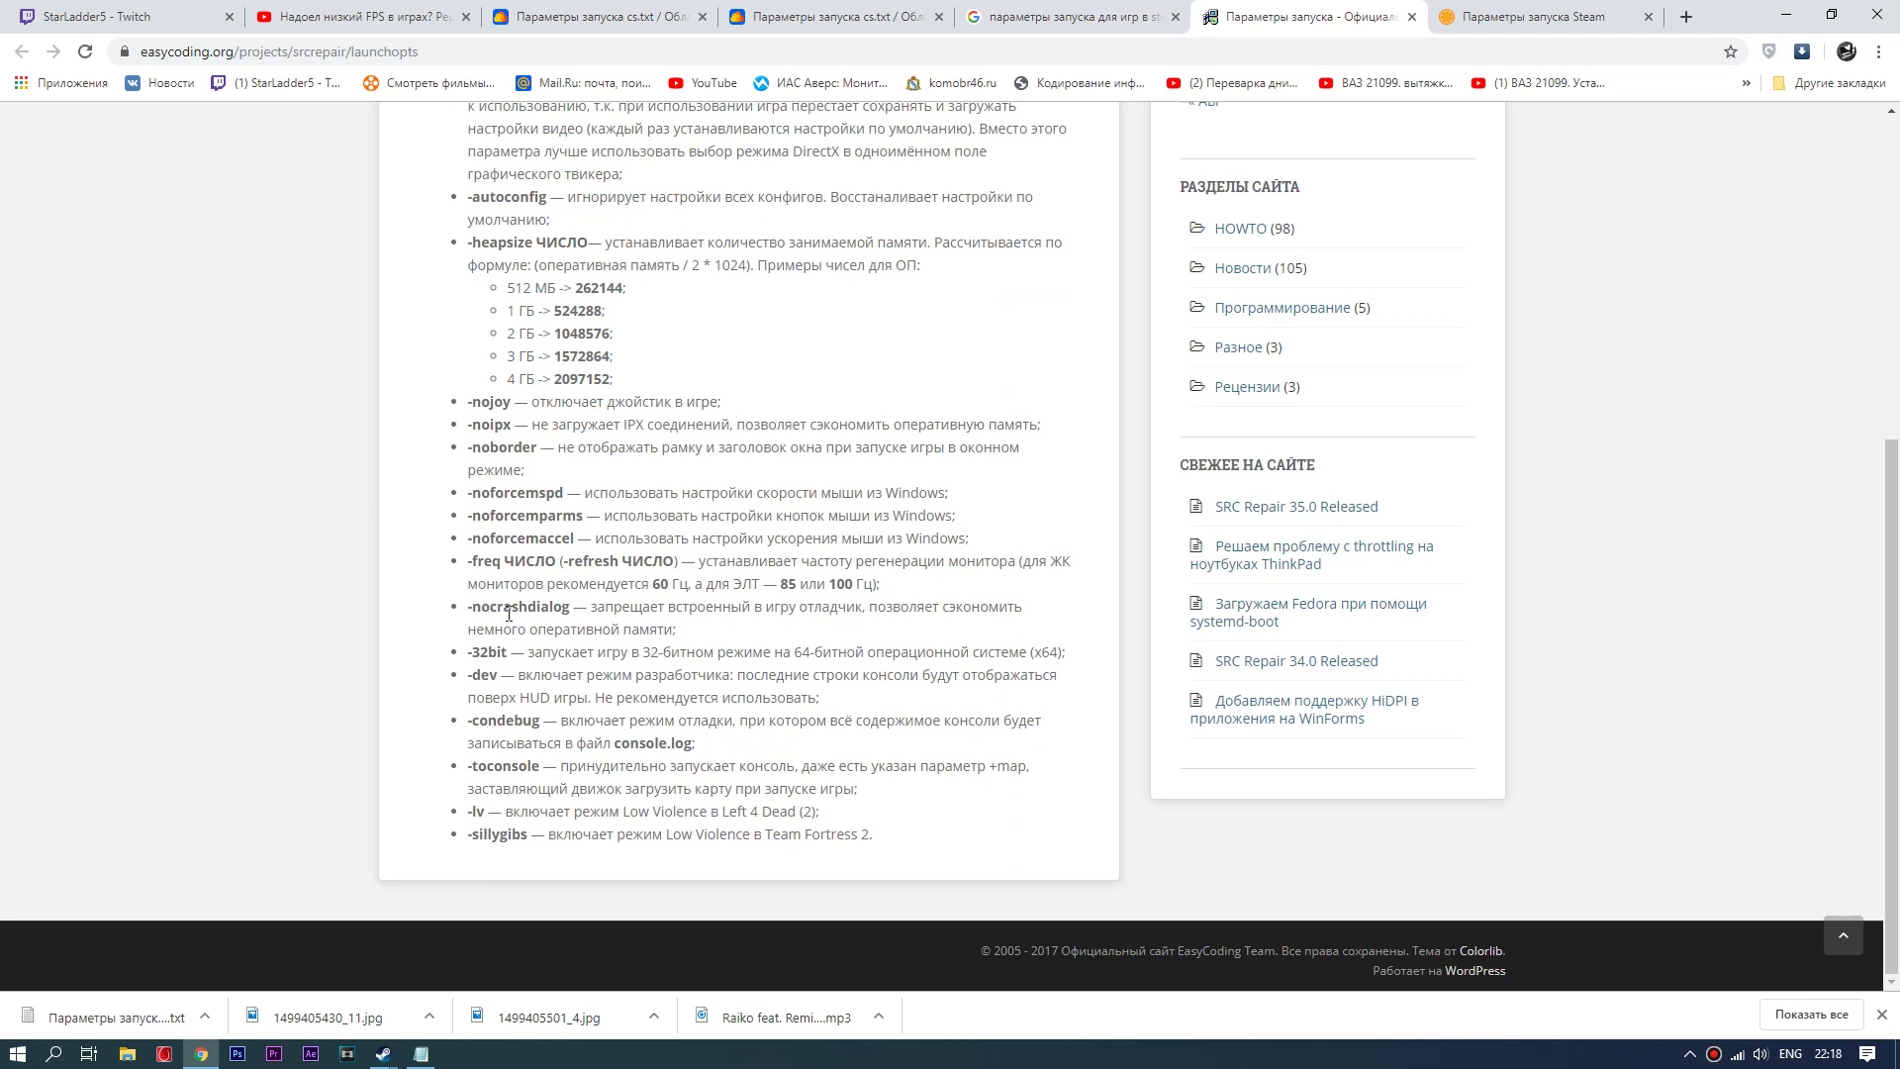
scroll(566, 648, "up", 2)
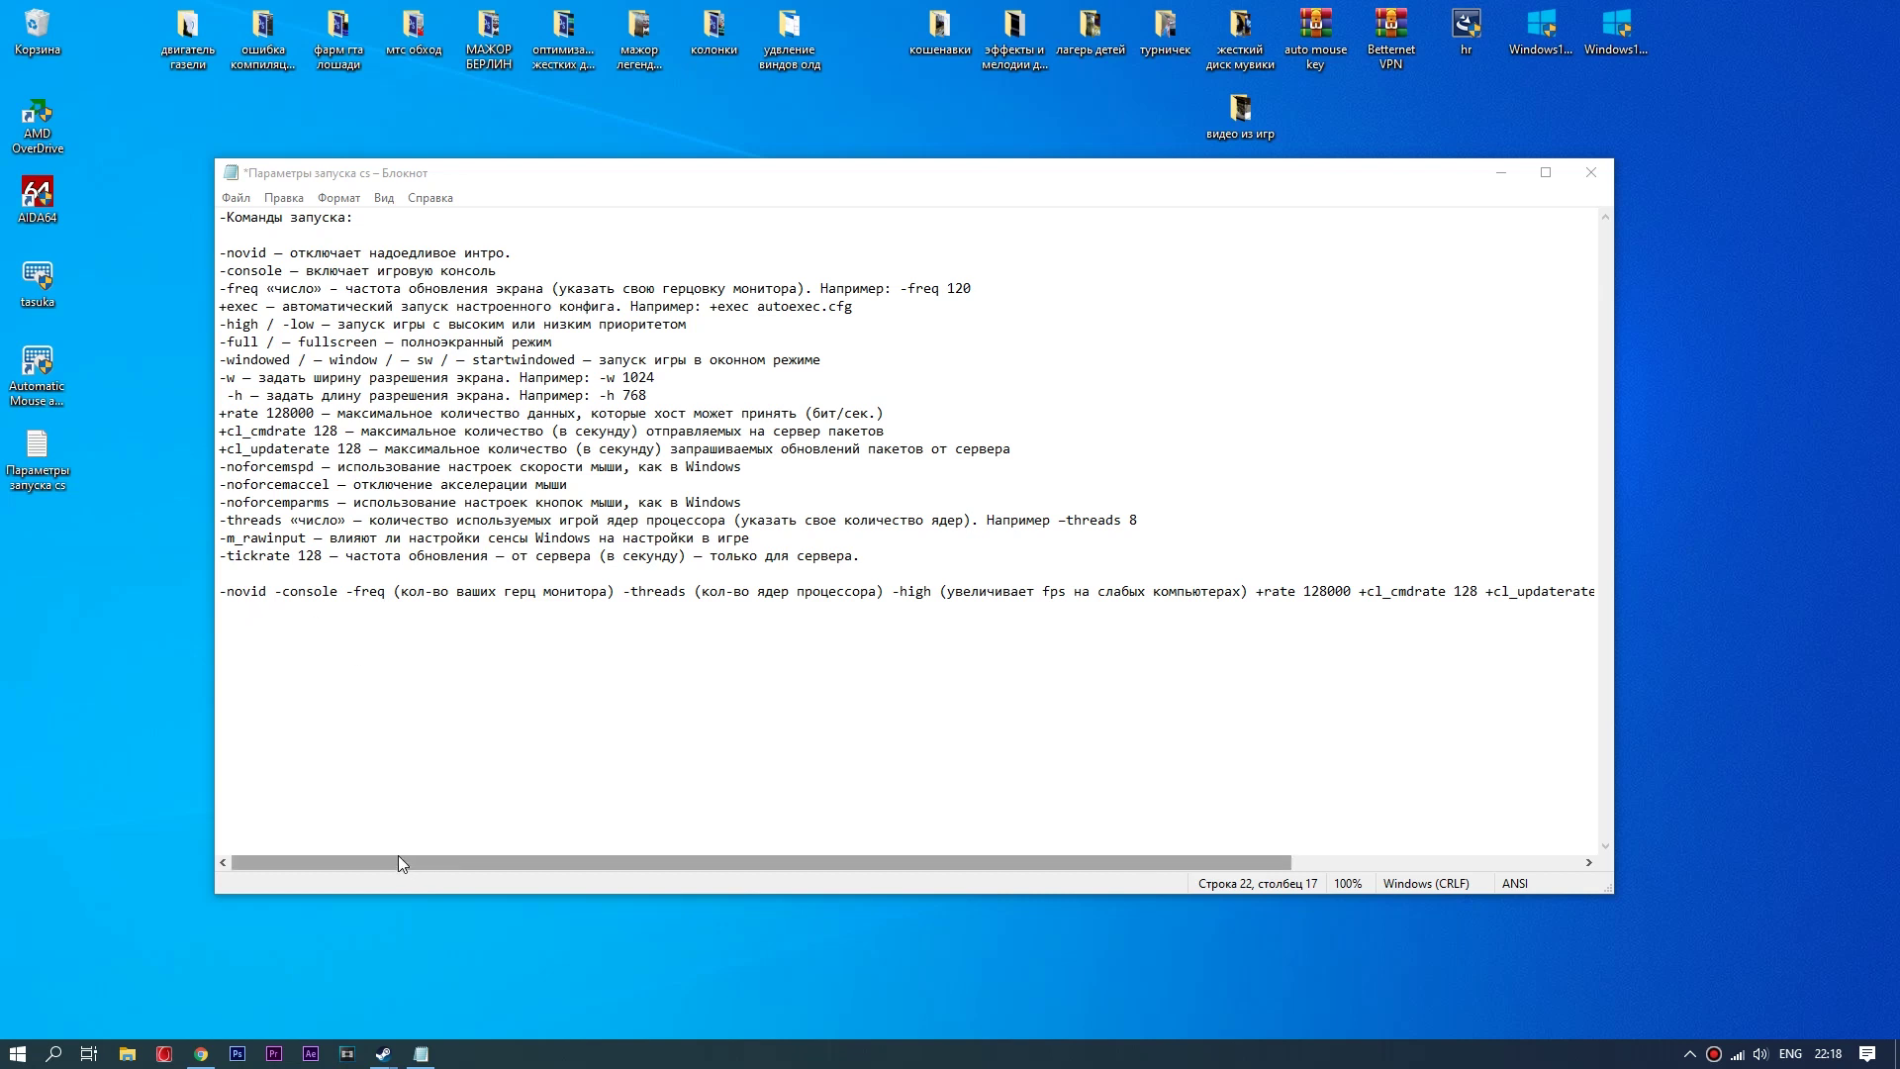
Go over the -novid, -console and -freq parameters in the combined launch line of the Notepad file
left_click_drag(220, 593, 269, 593)
left_click(273, 621)
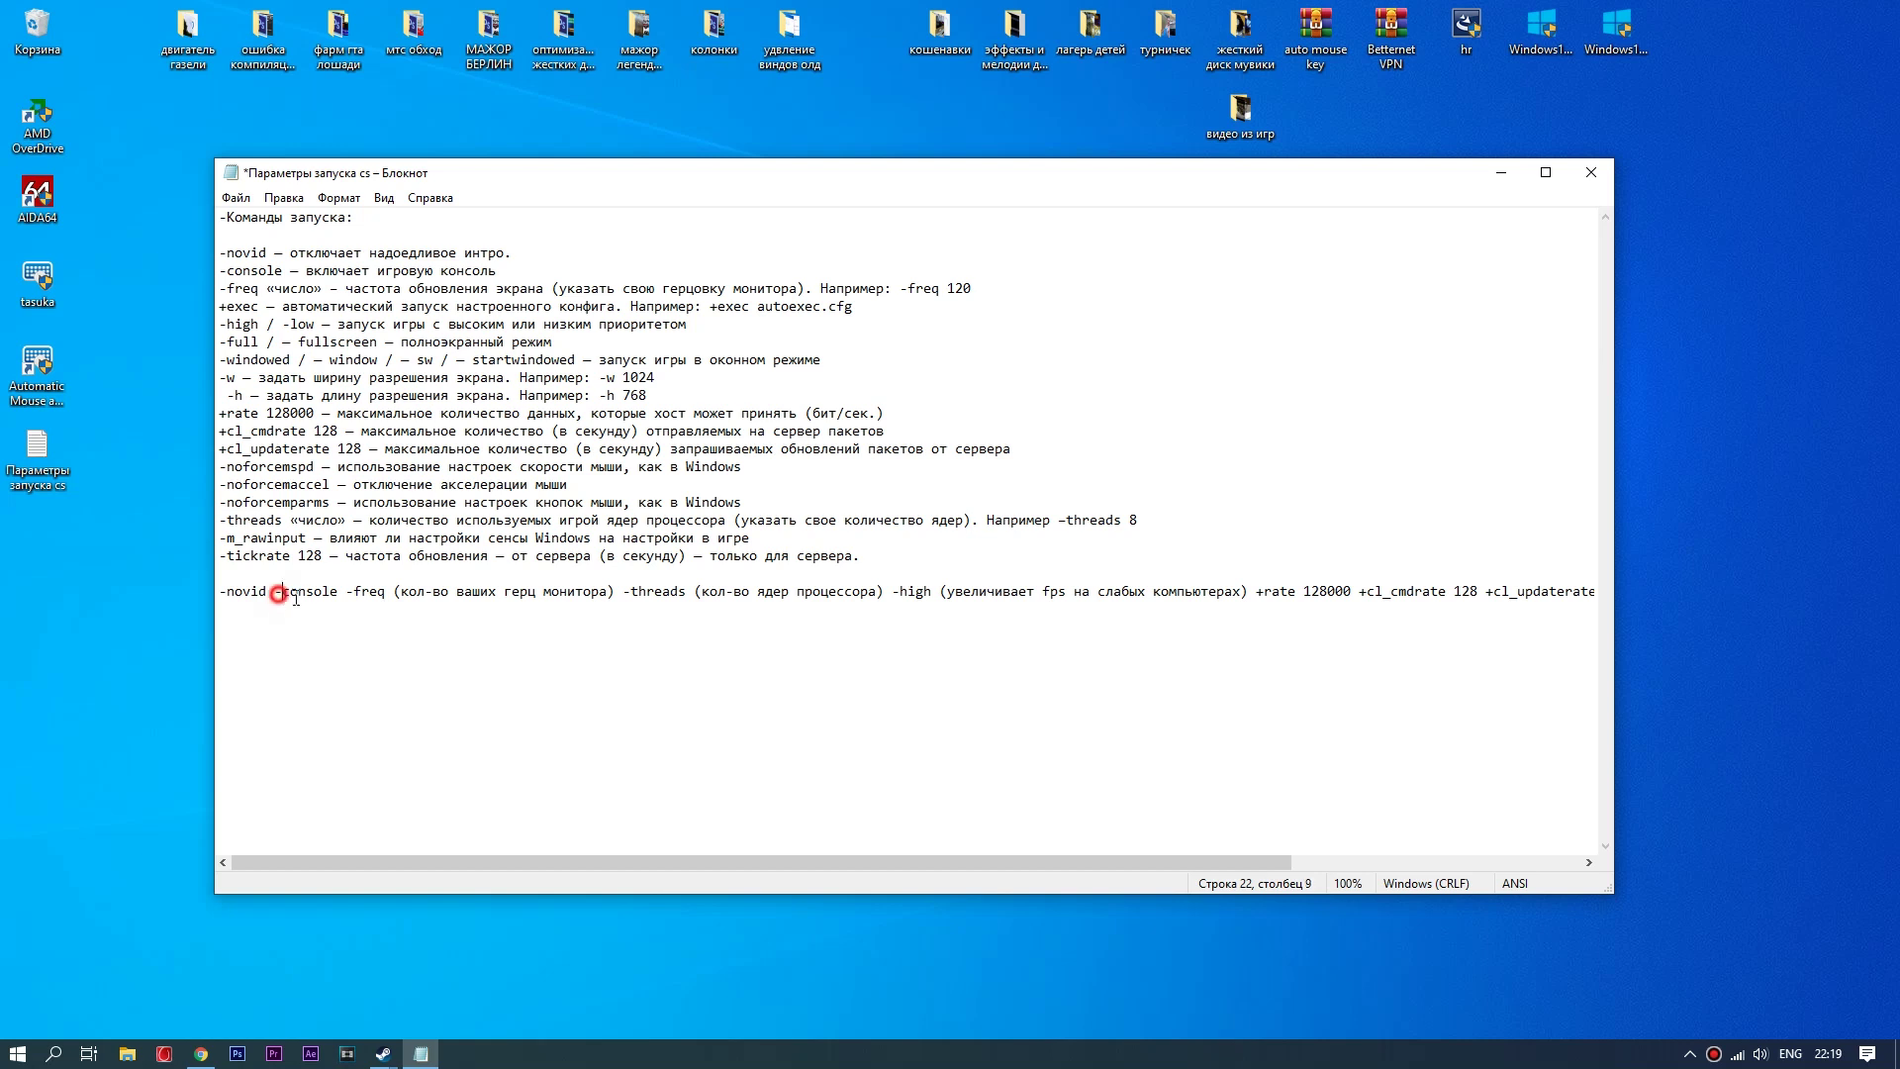
left_click_drag(282, 592, 337, 593)
left_click(308, 591)
left_click_drag(353, 591, 370, 591)
Look up the monitor's refresh rate in the Windows advanced display settings, and close the settings window
right_click(145, 631)
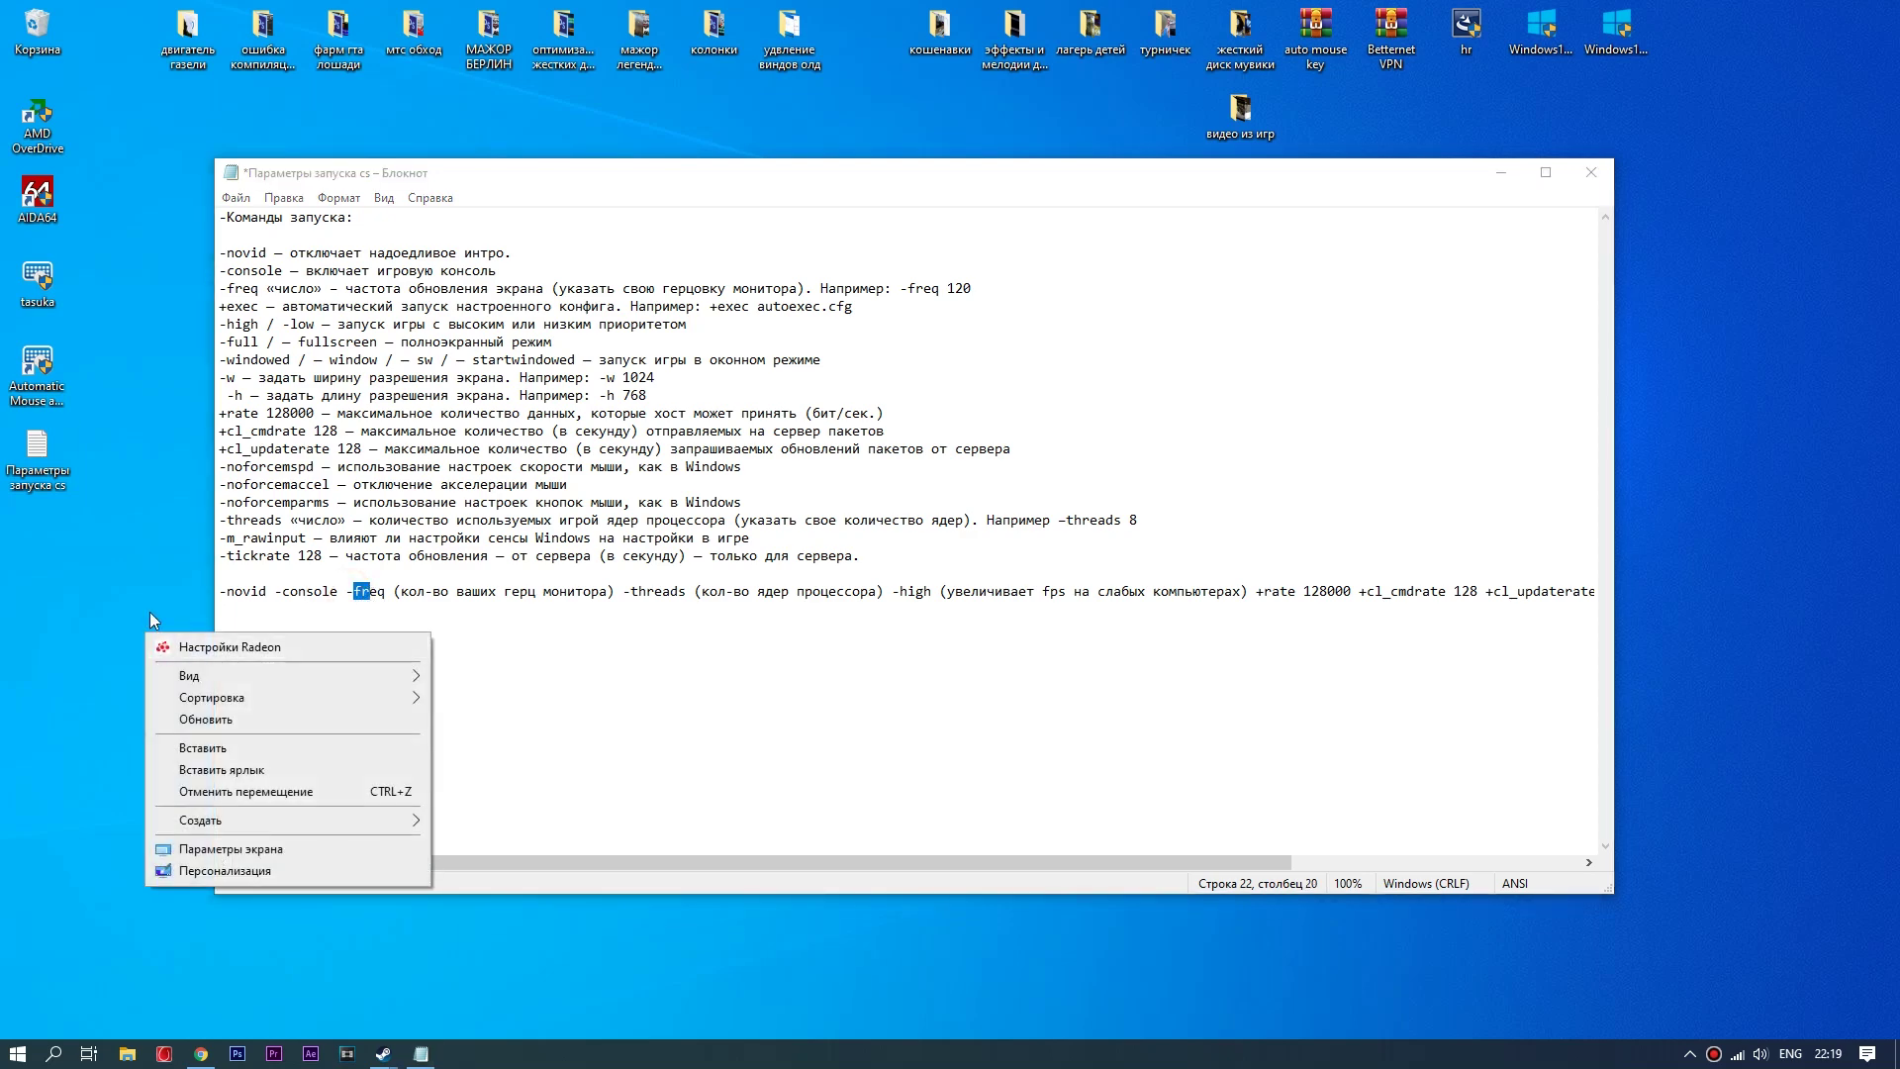
left_click(237, 849)
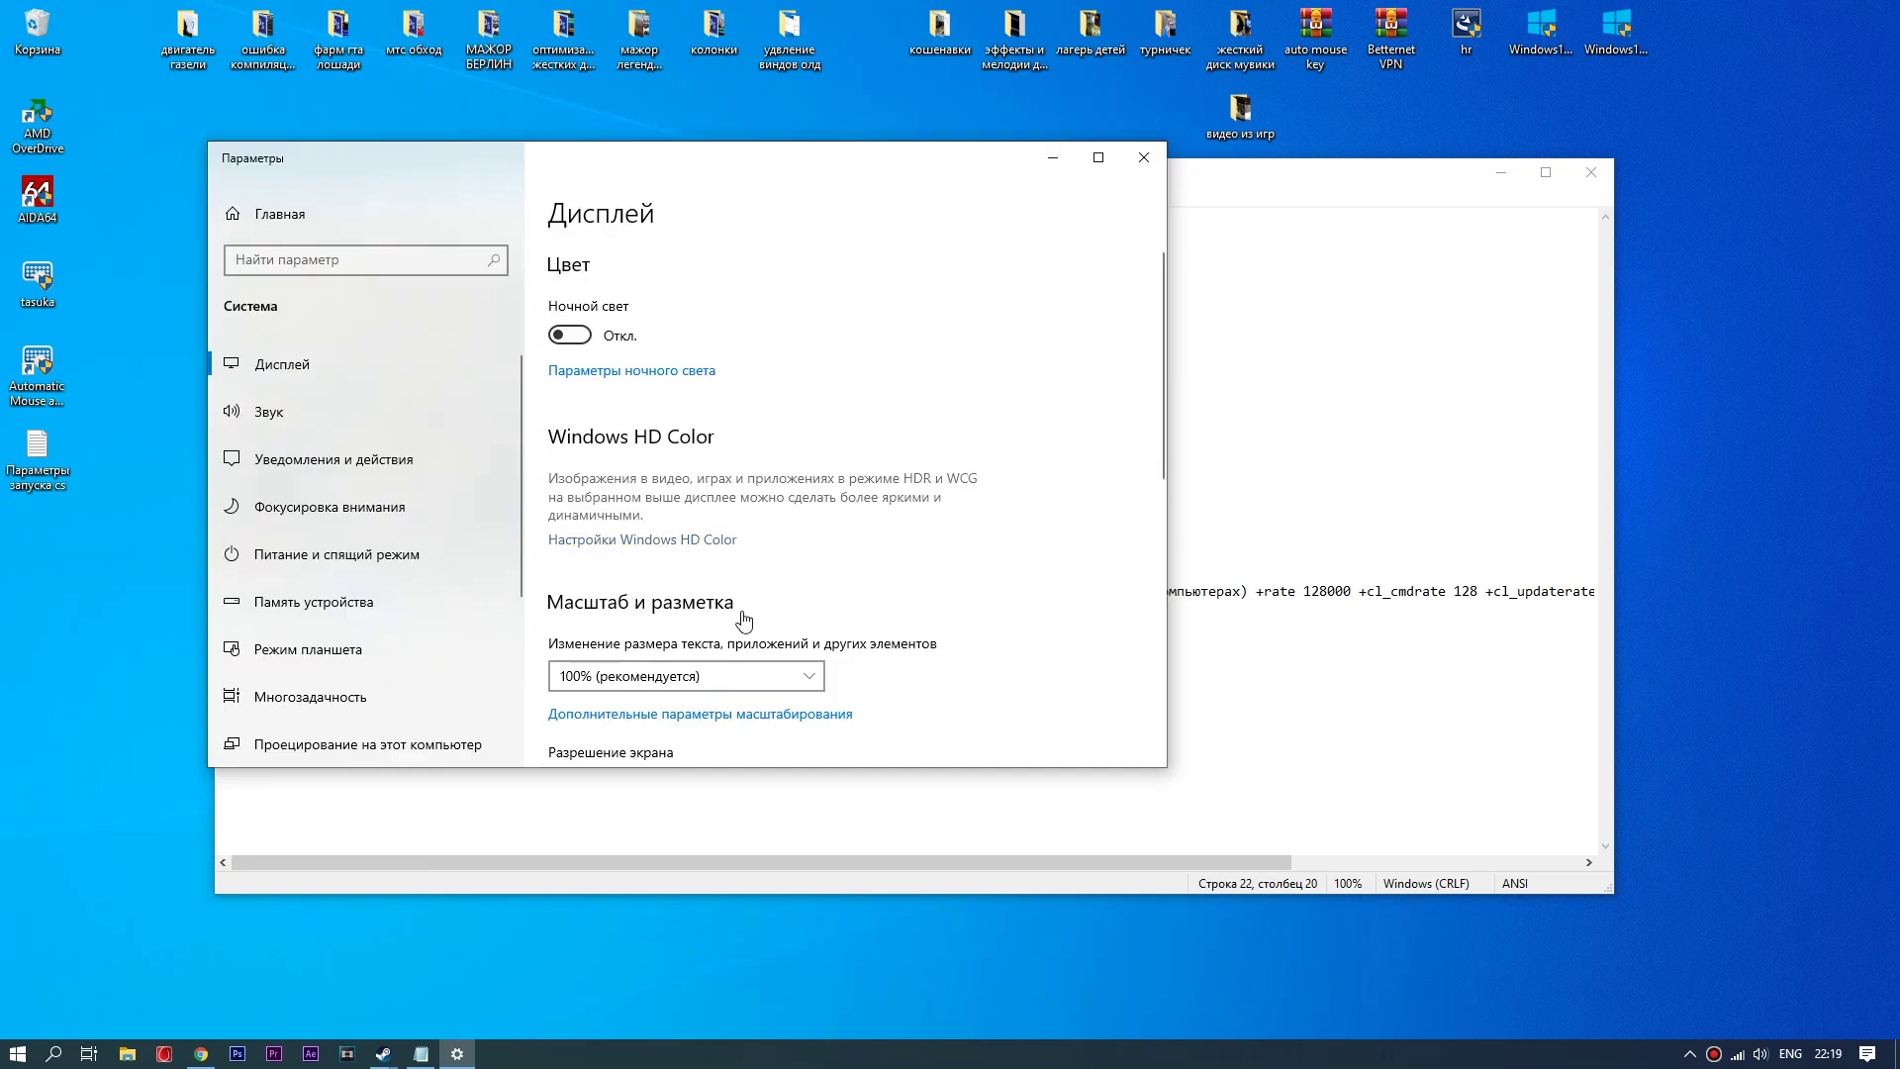
scroll(1112, 532, "down", 3)
scroll(755, 564, "down", 2)
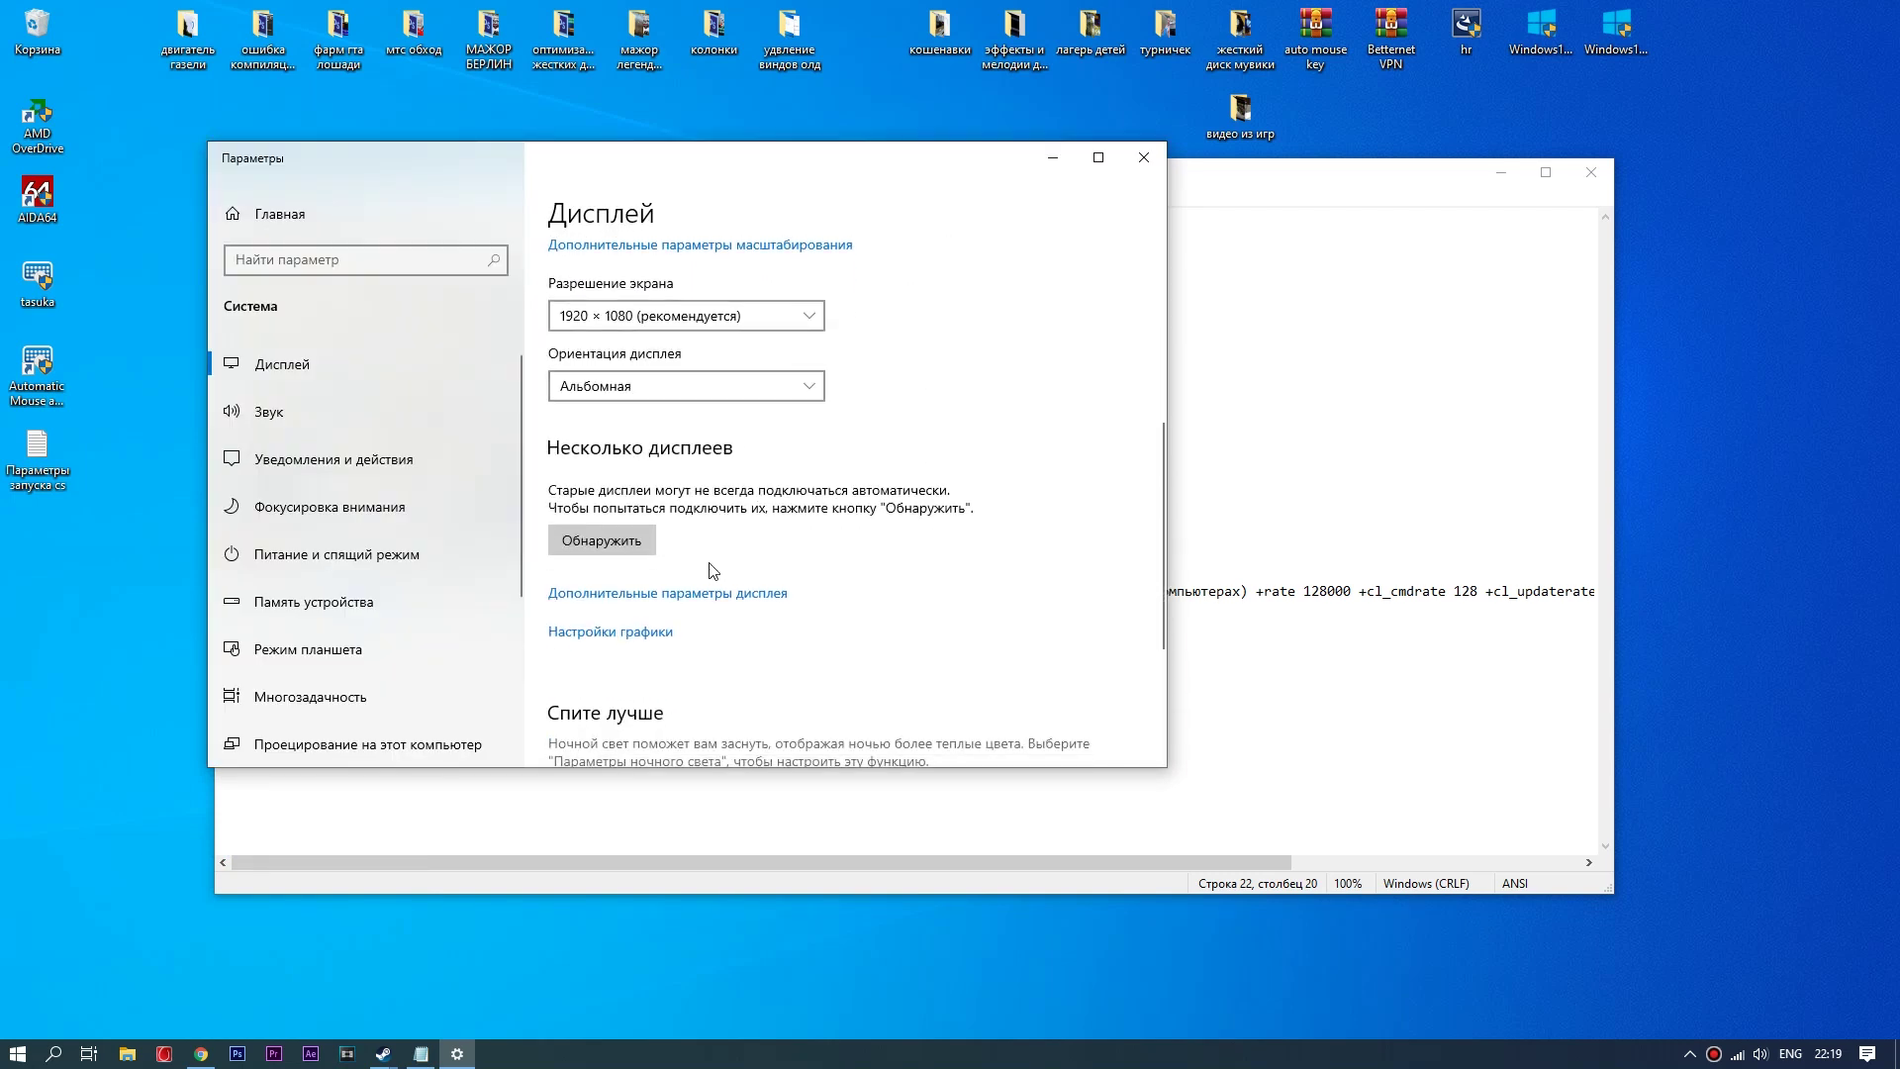
left_click(631, 595)
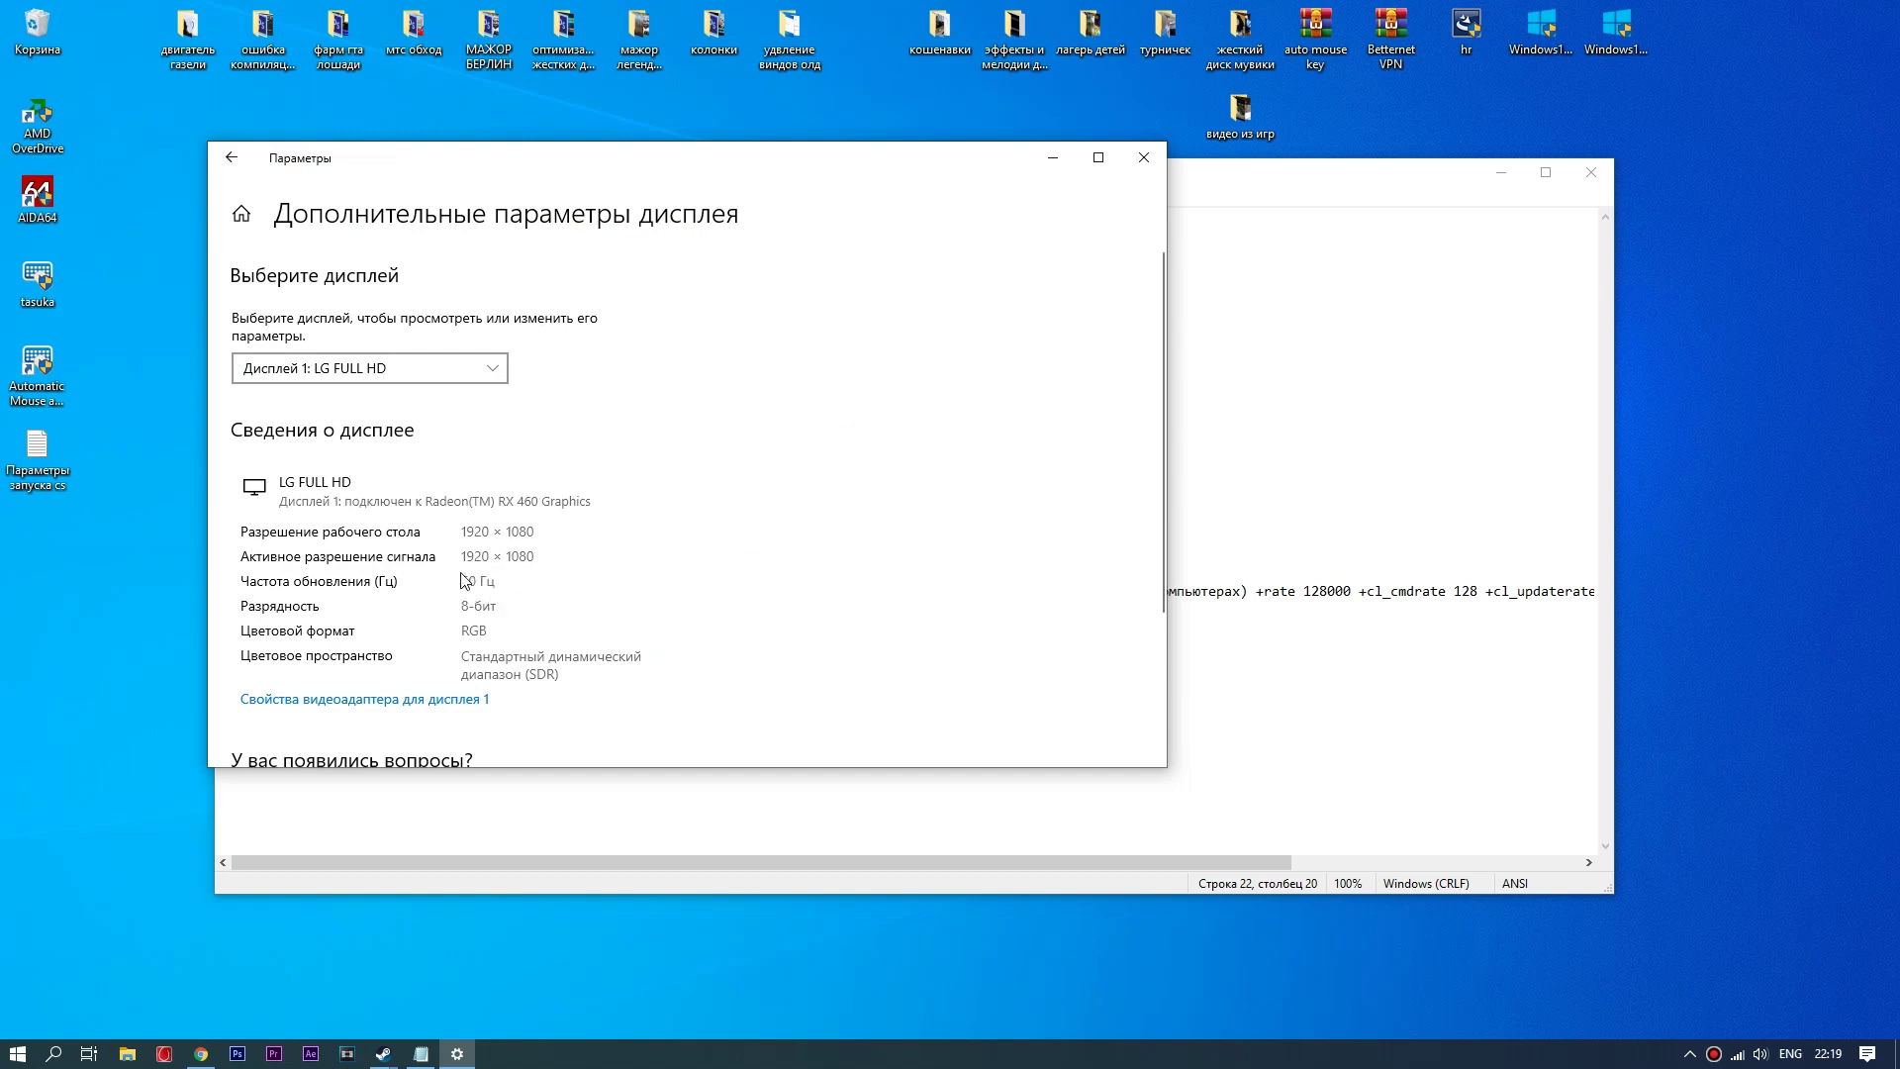
left_click(1142, 160)
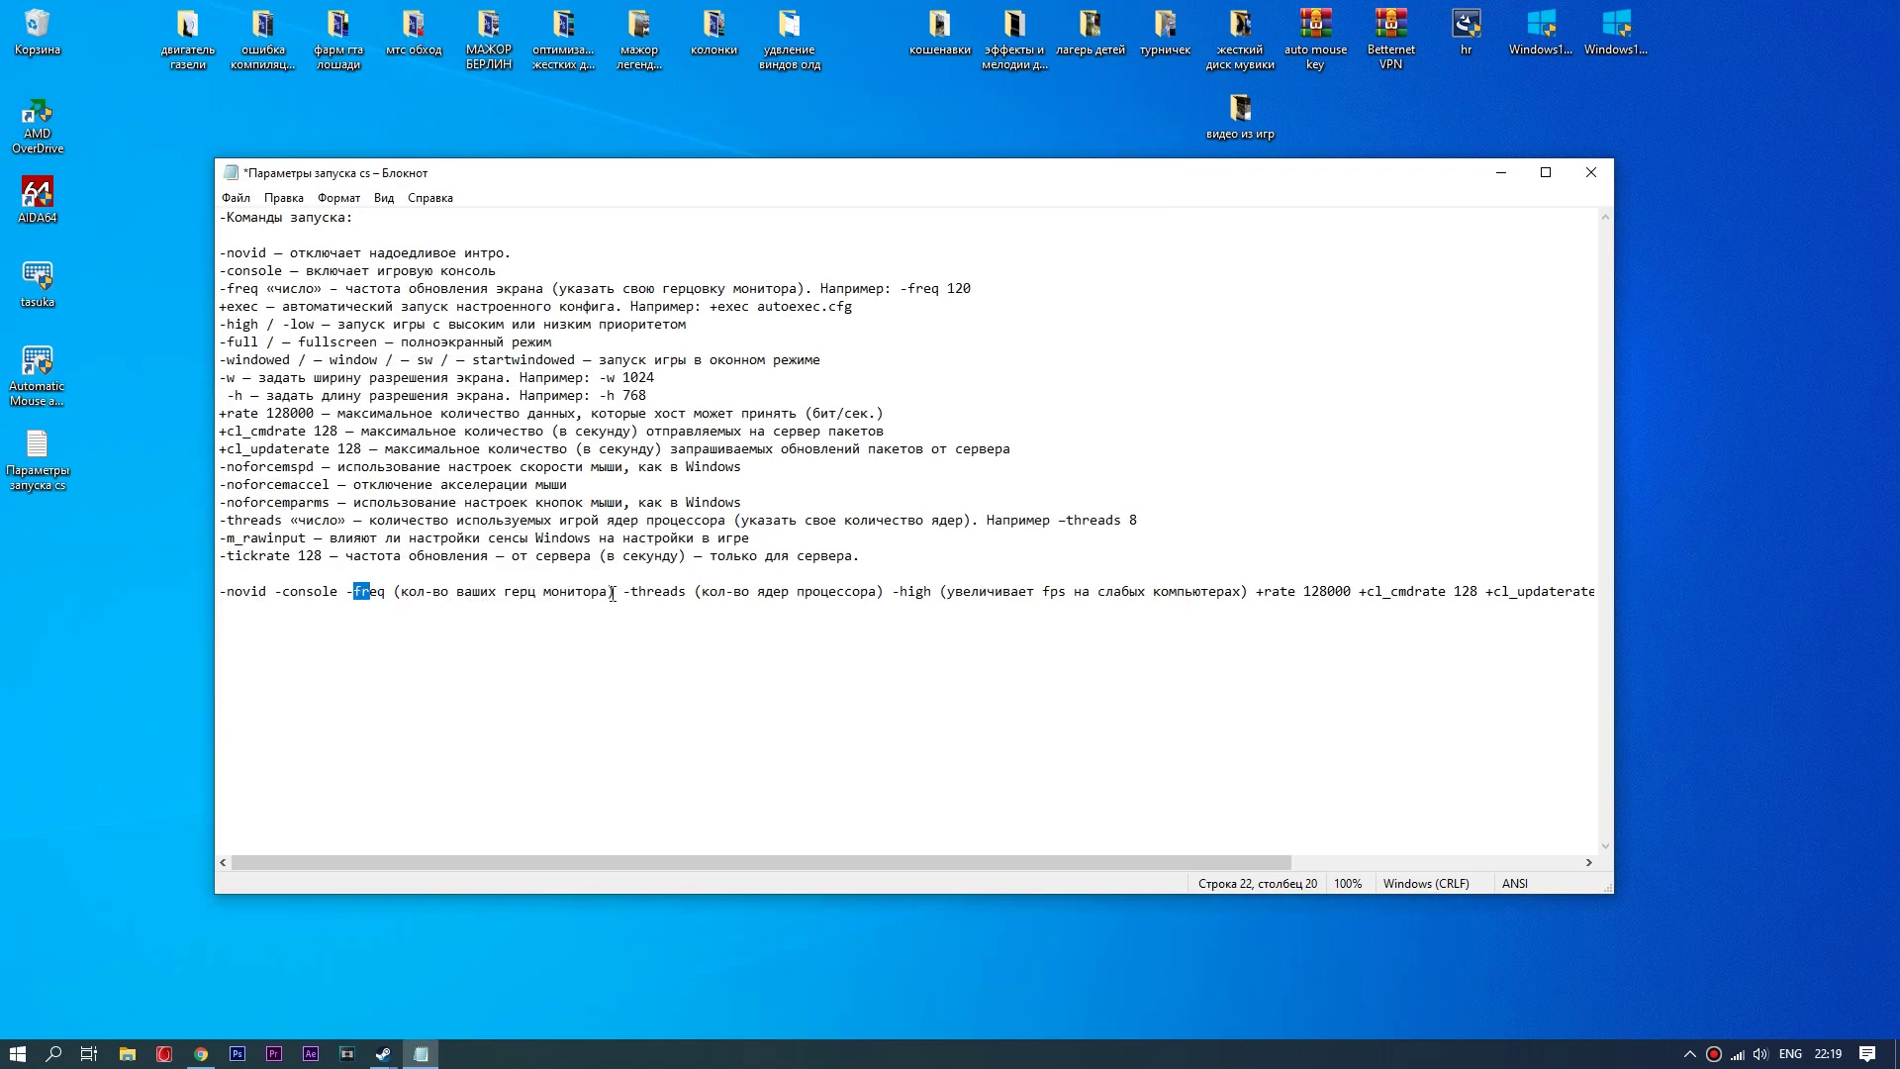
Replace the bracketed monitor-hertz placeholder after -freq in the combined launch line with 60
left_click_drag(615, 592, 397, 601)
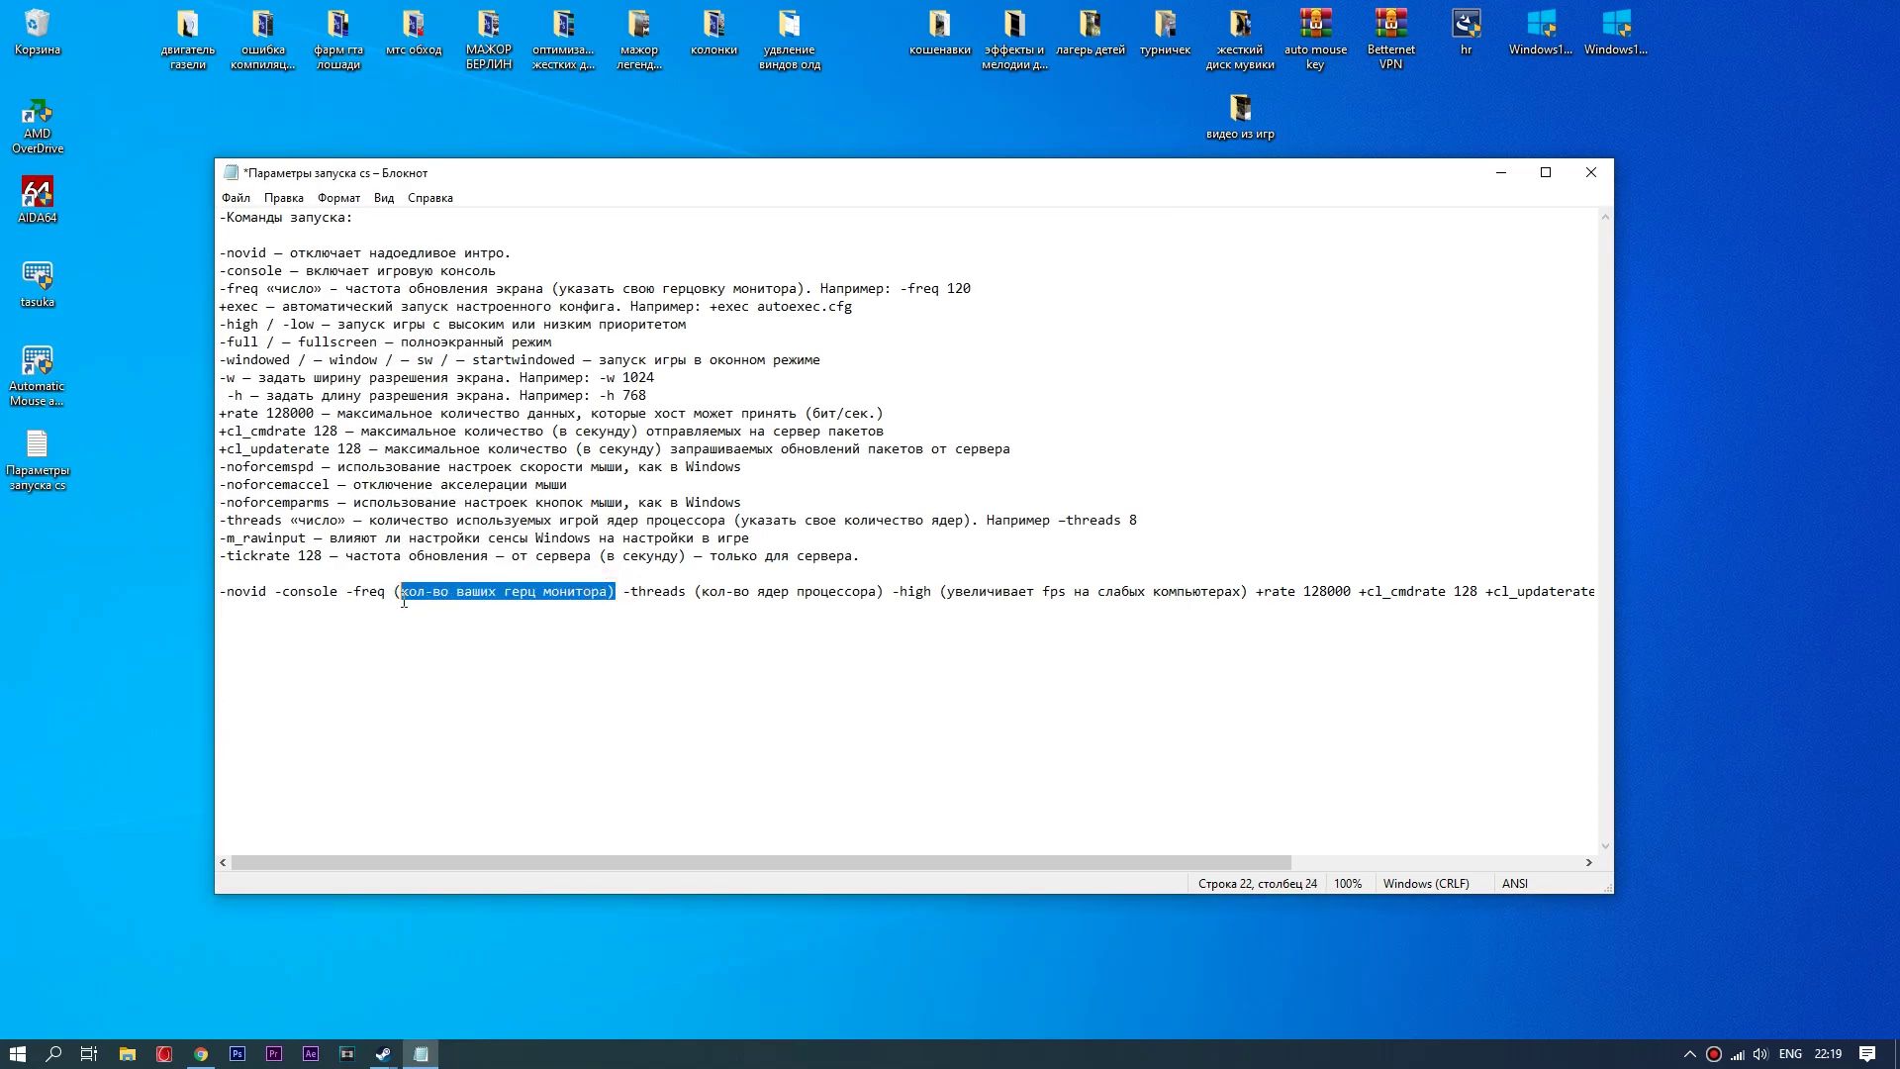
type("(60")
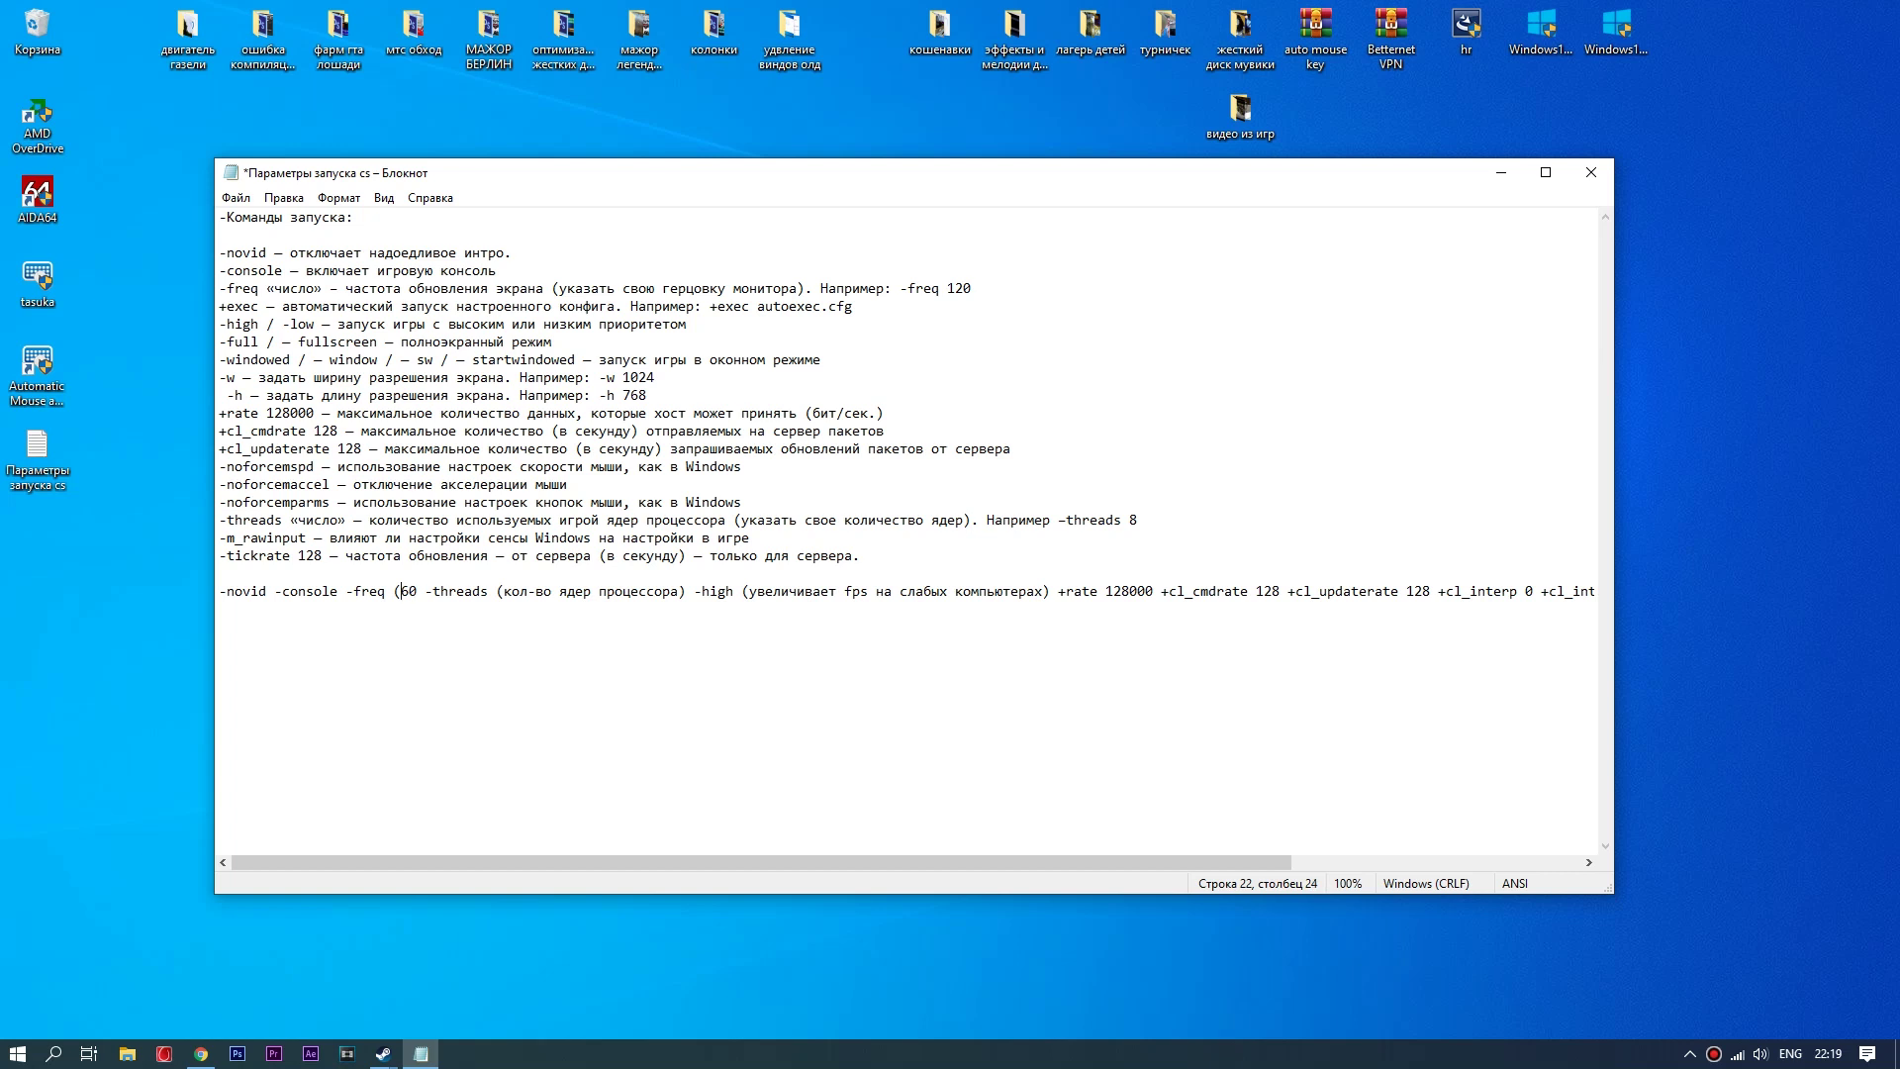
key("BackSpace")
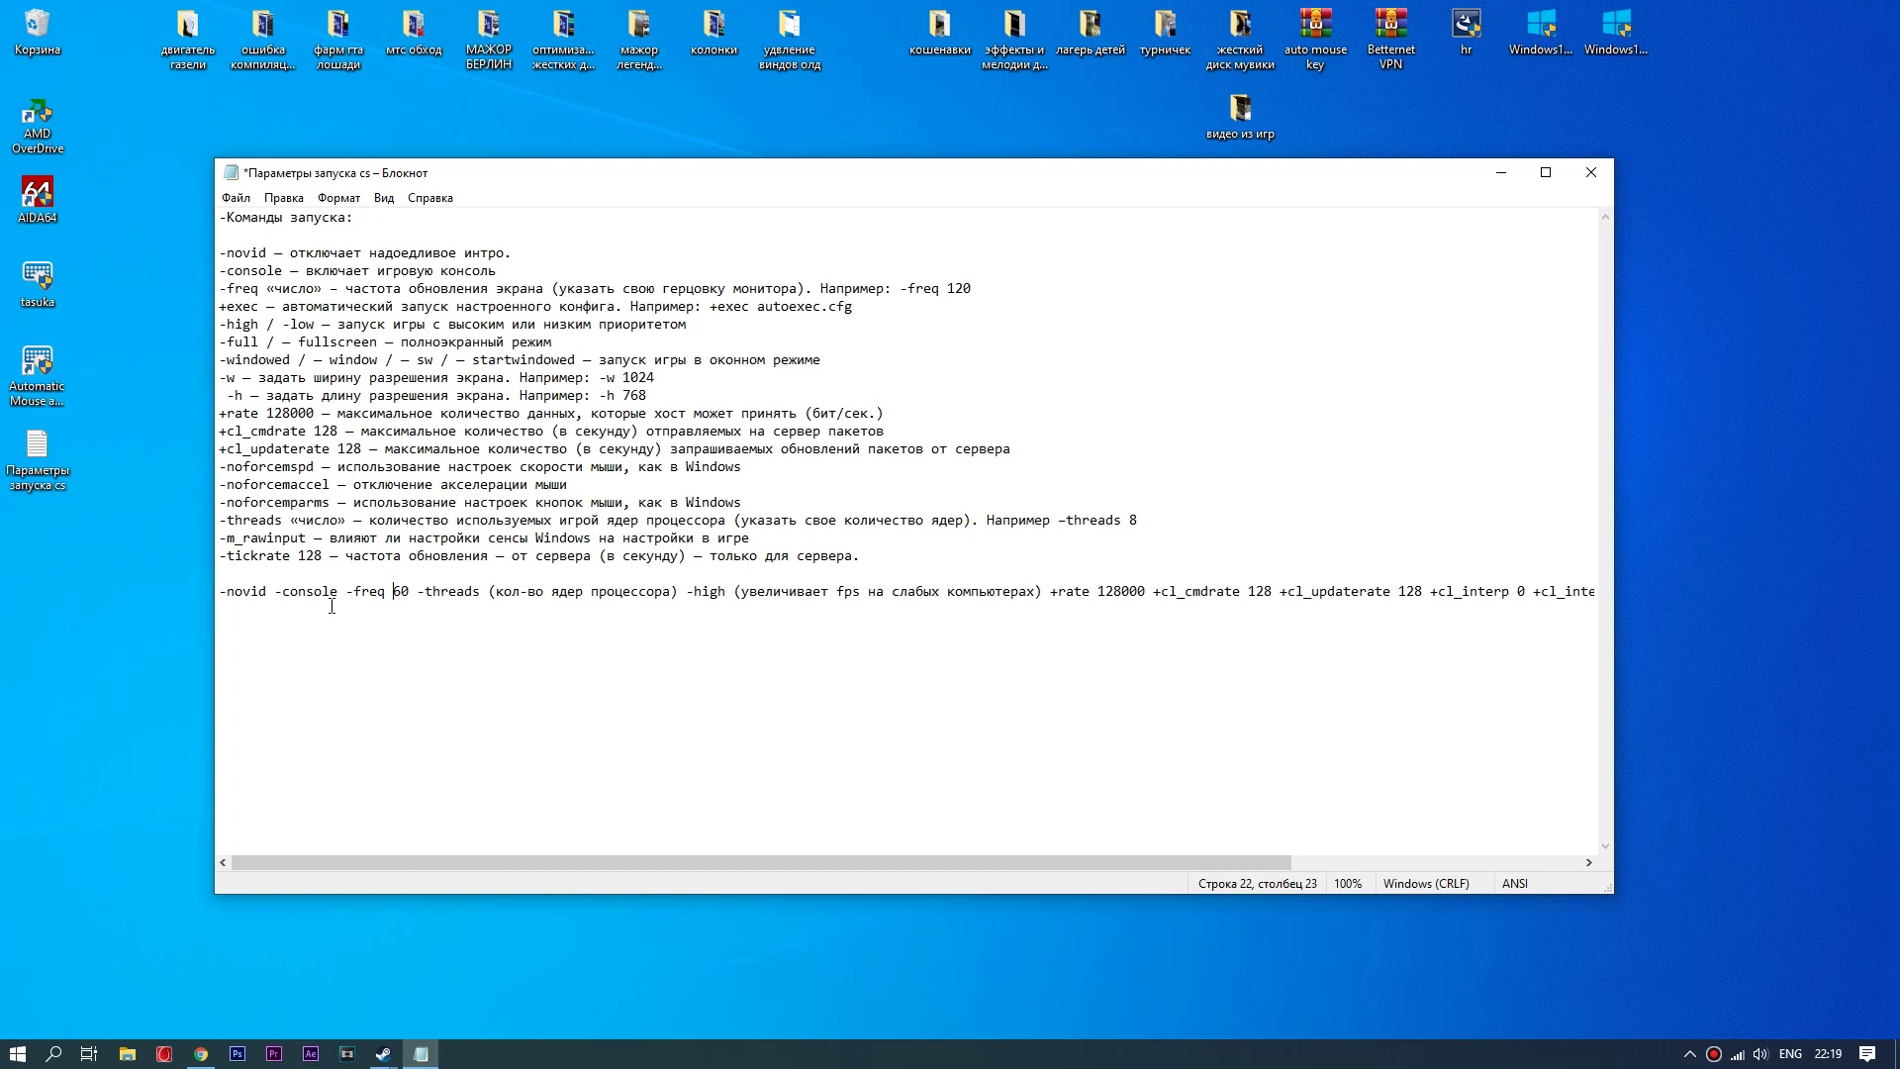